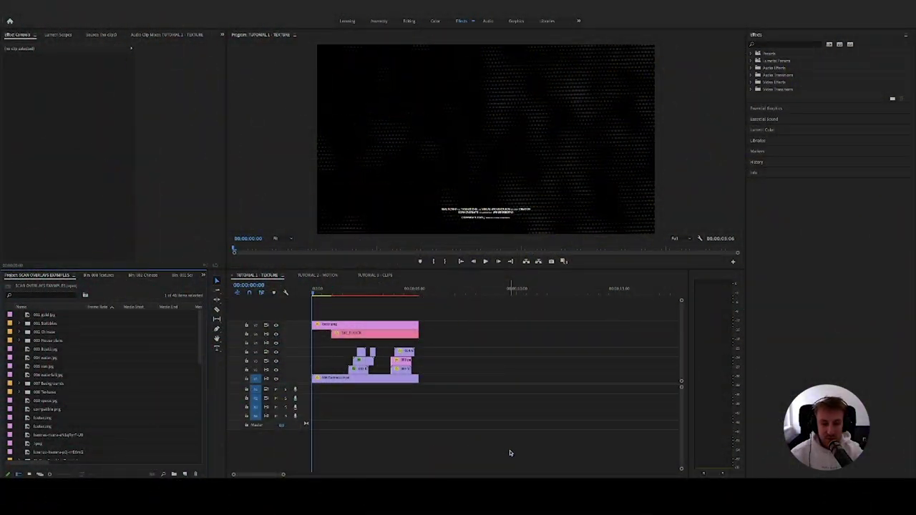
Examine the 006 Darkness background clip and the scribble overlays stacked above it around the two-second mark.
left_click(462, 336)
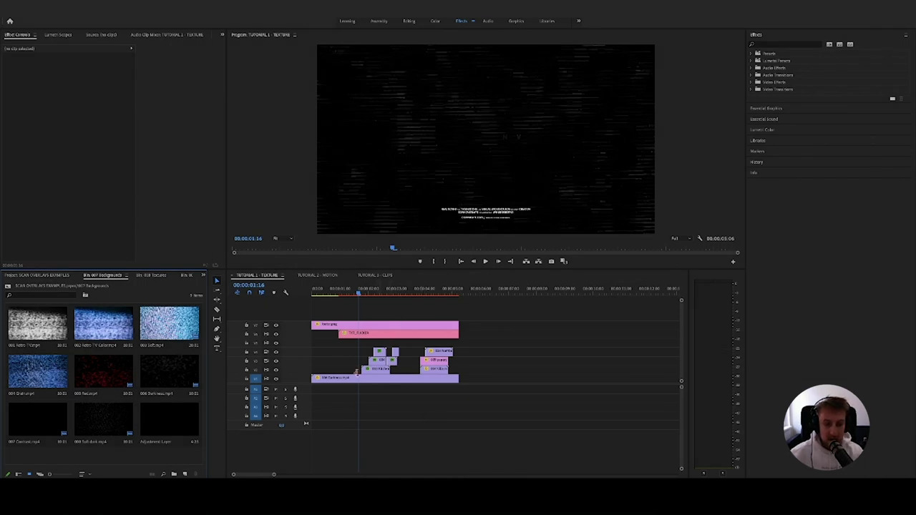
left_click(370, 379)
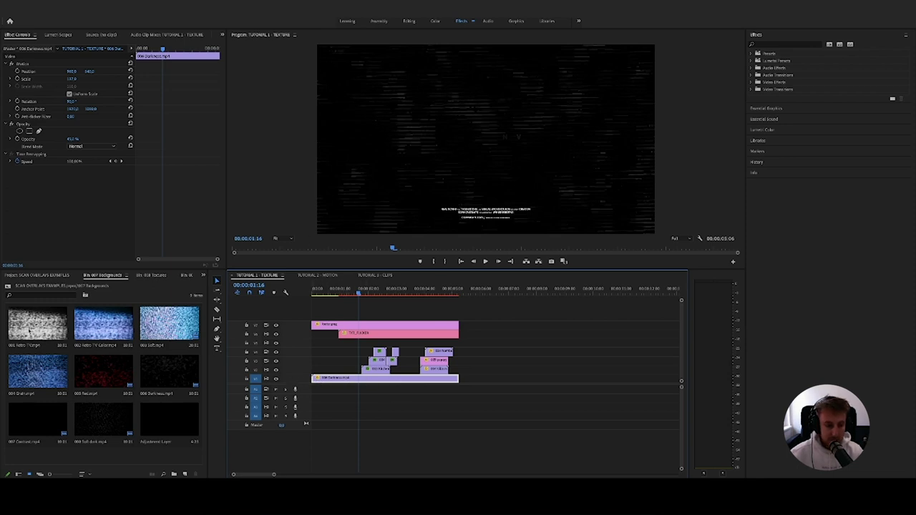
left_click(370, 290)
scroll(382, 385, "up", 3)
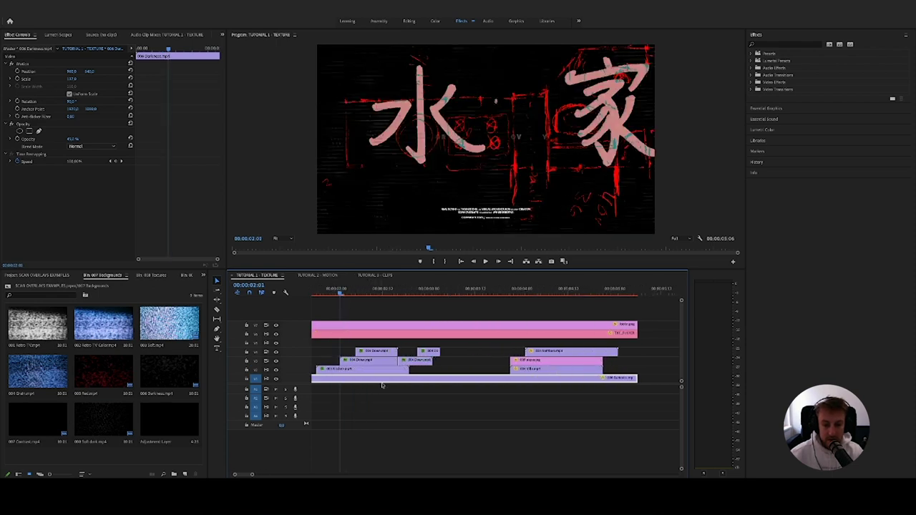
scroll(352, 373, "up", 2)
left_click(450, 369)
left_click(449, 361)
left_click(450, 351)
left_click_drag(421, 299, 405, 296)
Review the 003 Kitchen overlay, the Chinese character overlay and the TXT_FLICKER title in the finished example.
left_click(421, 370)
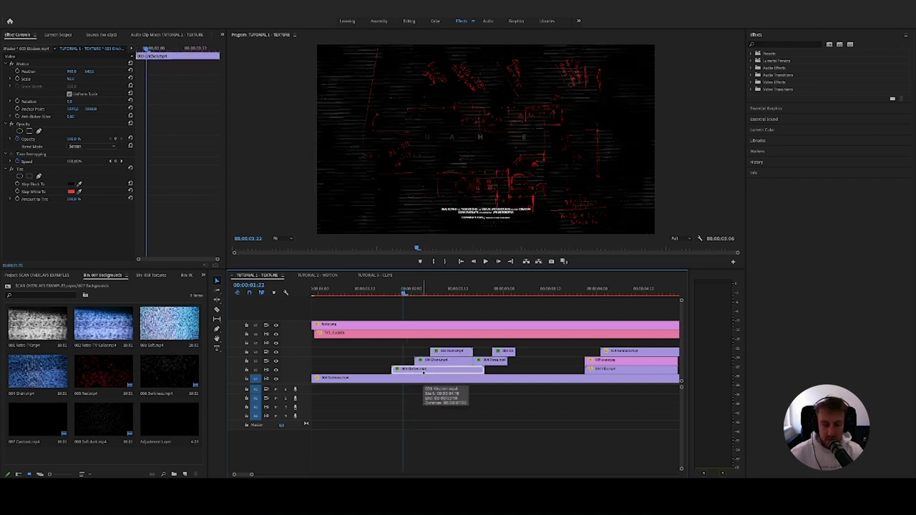
left_click(428, 291)
left_click(438, 361)
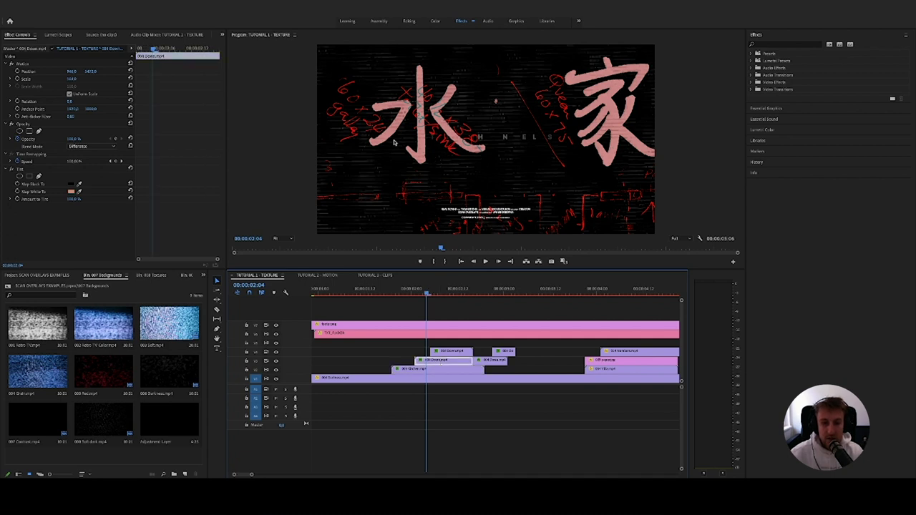
mouse_move(438, 291)
left_mouse_down()
mouse_move(450, 291)
mouse_move(430, 291)
left_mouse_up()
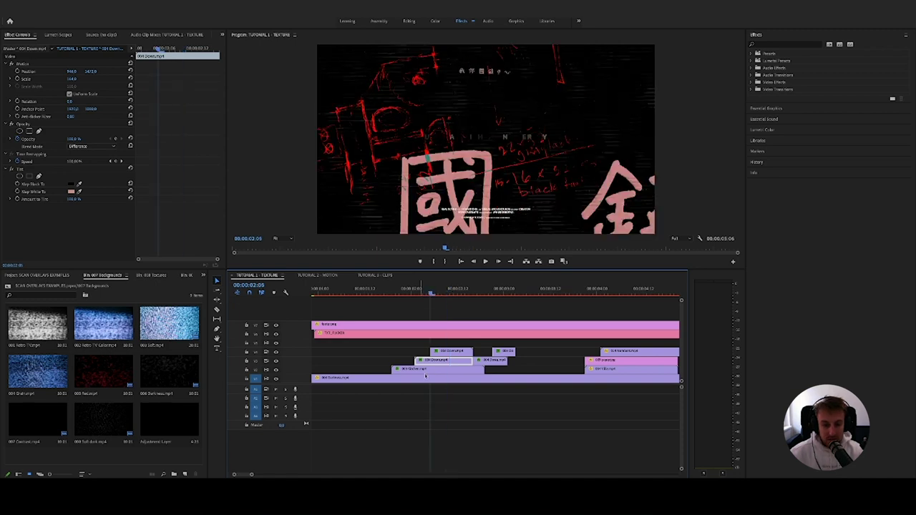
key("minus")
left_click(429, 337)
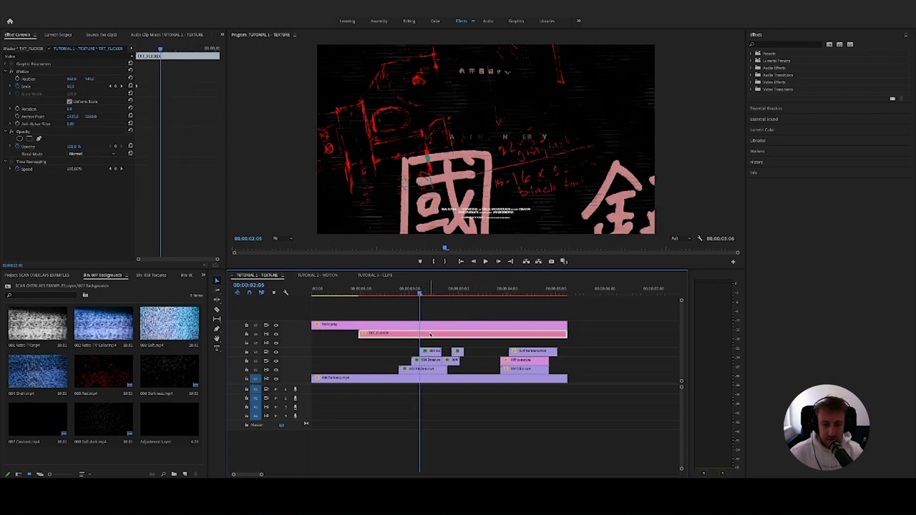
left_click_drag(426, 294, 403, 294)
scroll(640, 349, "down", 2)
key("minus")
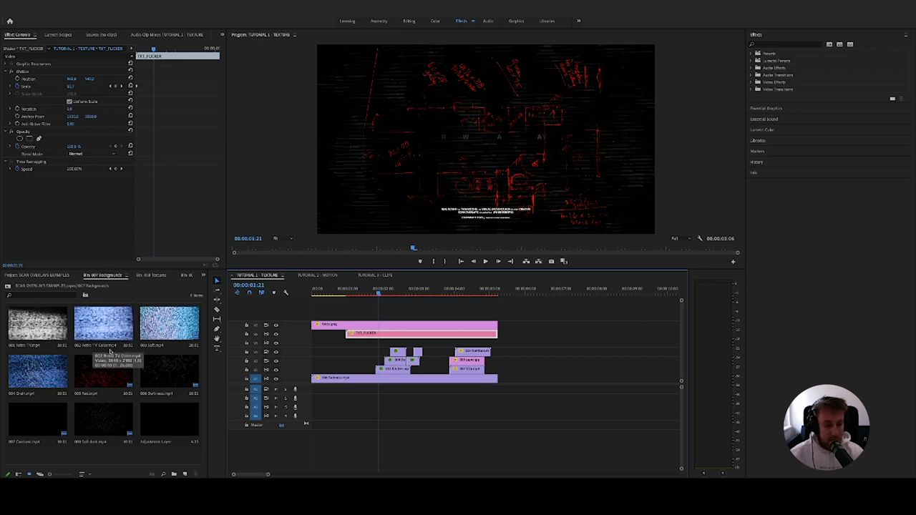
Place 008 Soft dark.mp4 on track V1 after the finished example, leaving a short gap, and preview it.
left_click(174, 376)
left_click_drag(102, 420, 535, 384)
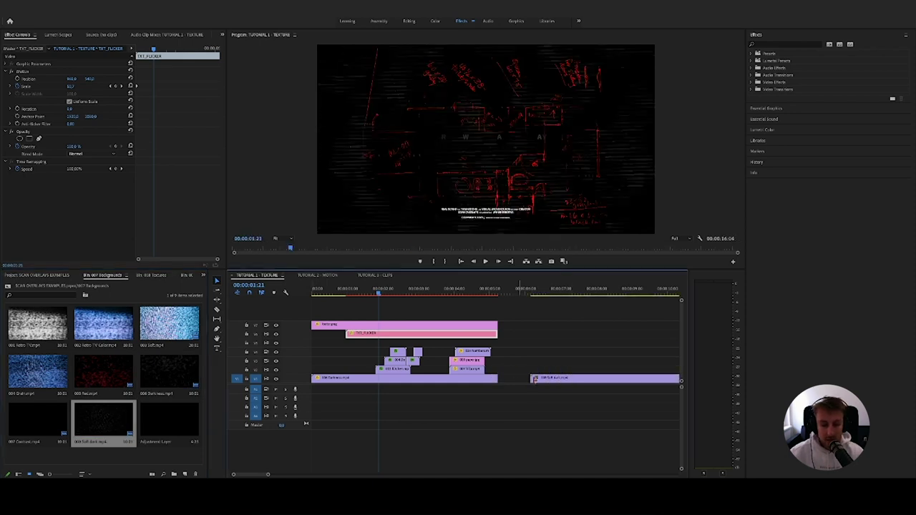
left_click(542, 288)
left_click_drag(370, 291, 553, 293)
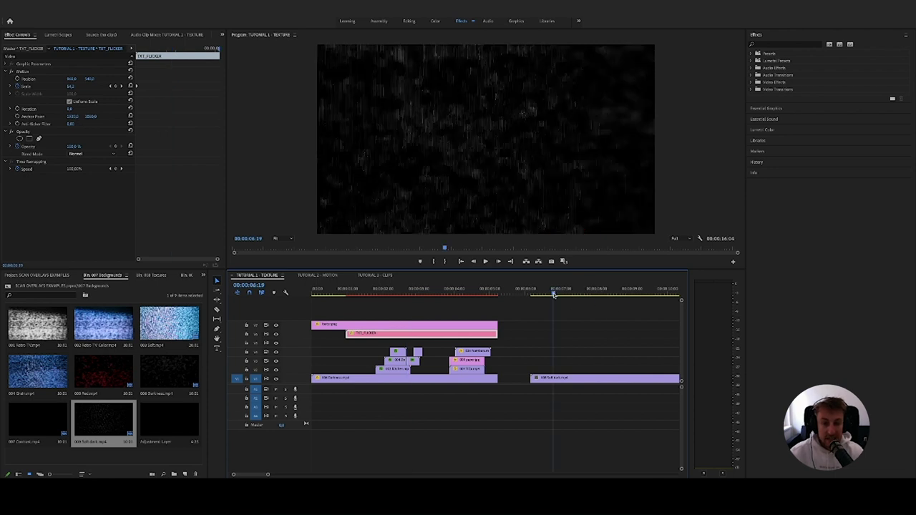
left_click_drag(553, 293, 564, 297)
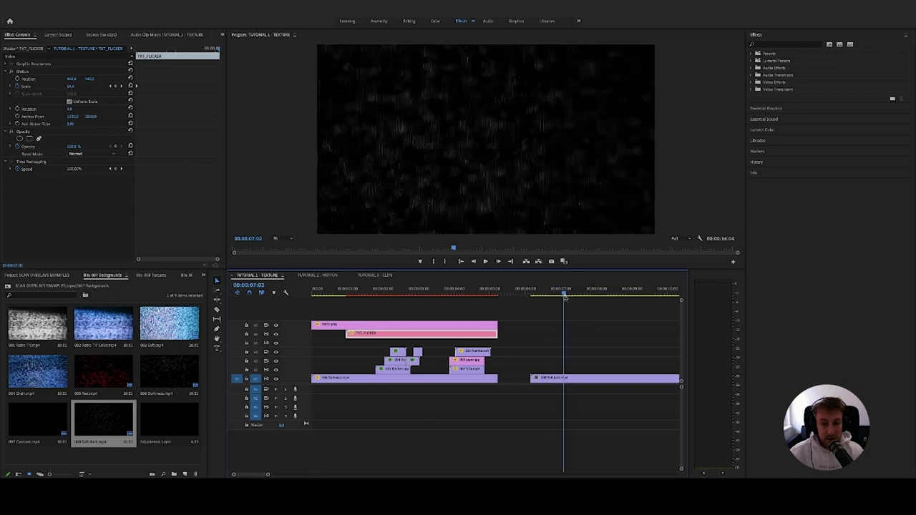
Lower the opacity of the 008 Soft dark background clip and play it back.
left_click(555, 380)
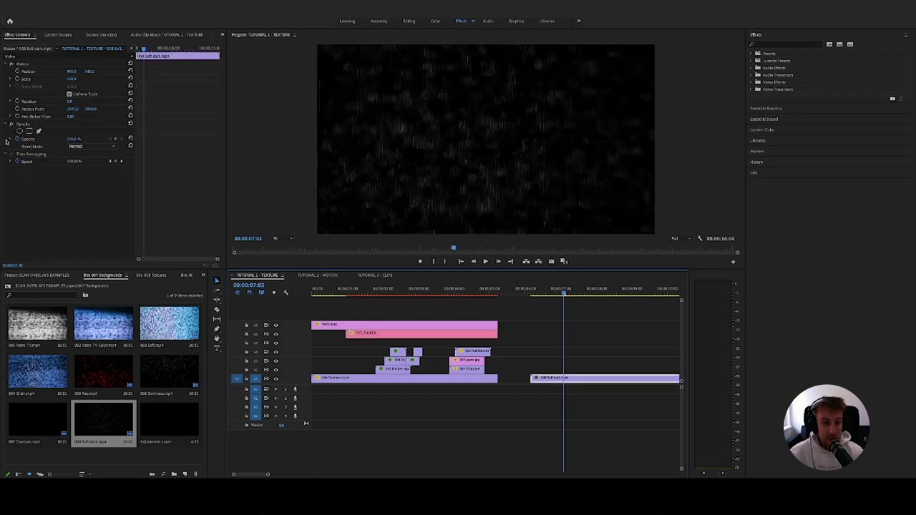
left_click(49, 140)
left_click_drag(76, 139, 49, 139)
key("space")
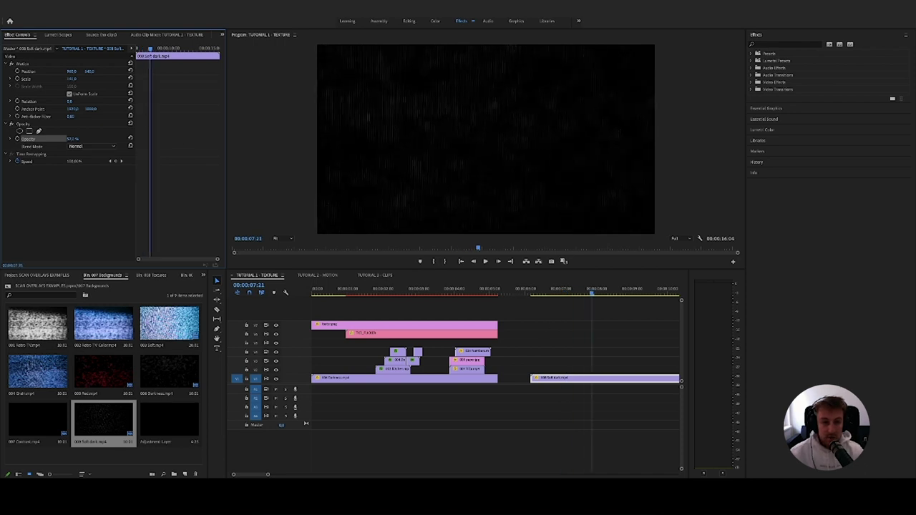
key("space")
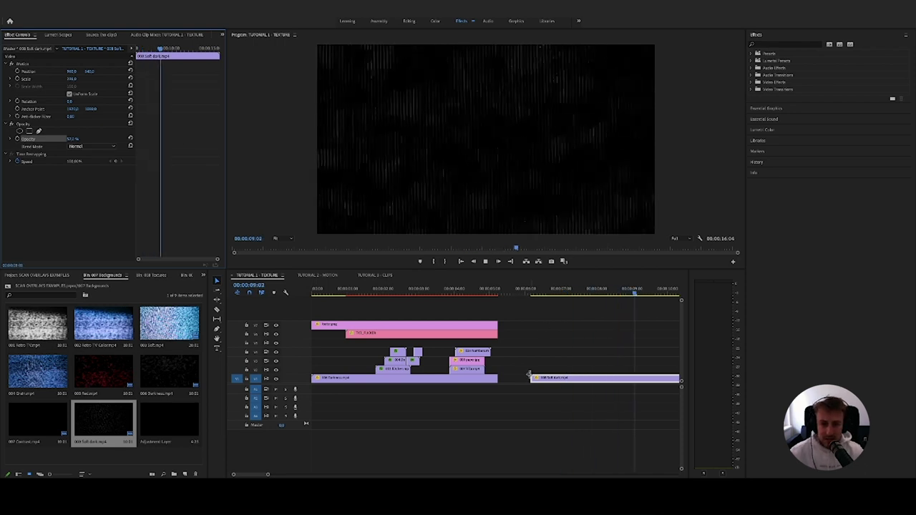
left_click(570, 323)
Duplicate the TXT_FLICKER title on its track so it starts with the 008 Soft dark clip, and play the result.
scroll(581, 326, "right", 1)
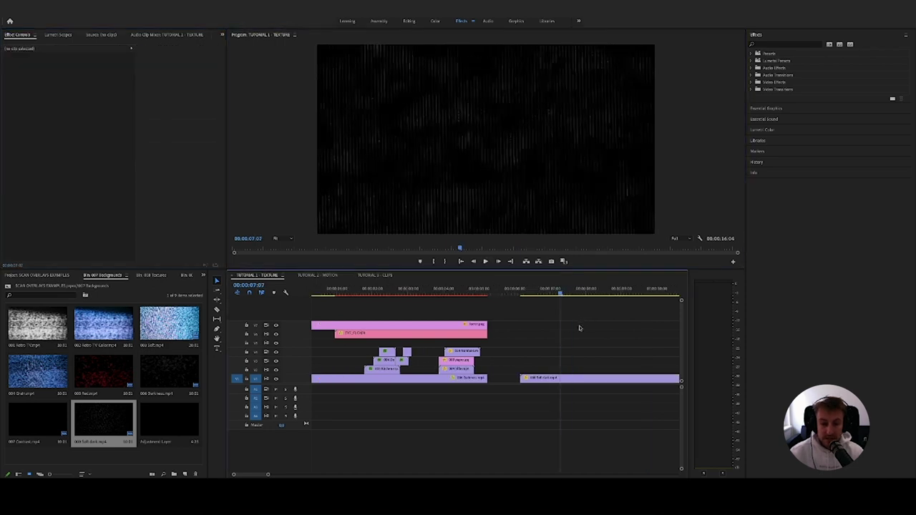
left_click_drag(398, 336, 556, 335)
left_click(545, 292)
key("space")
key("space")
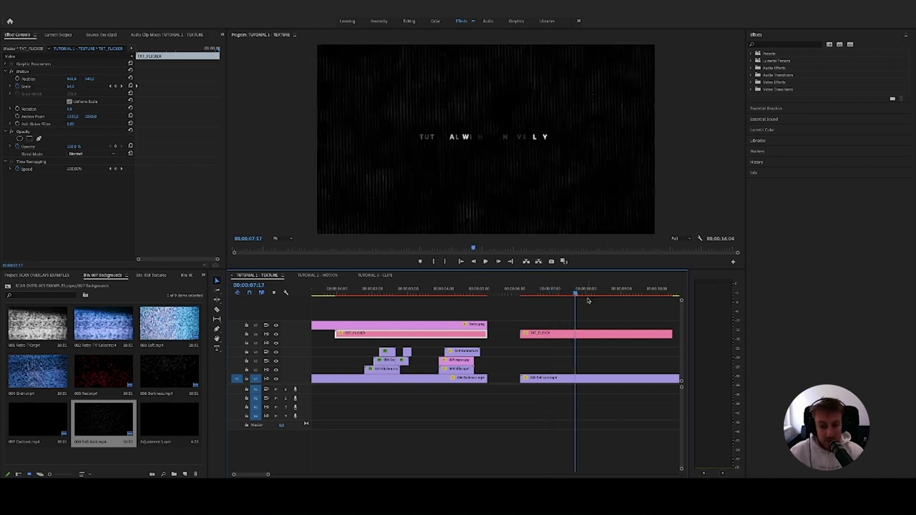
left_click(547, 289)
key("space")
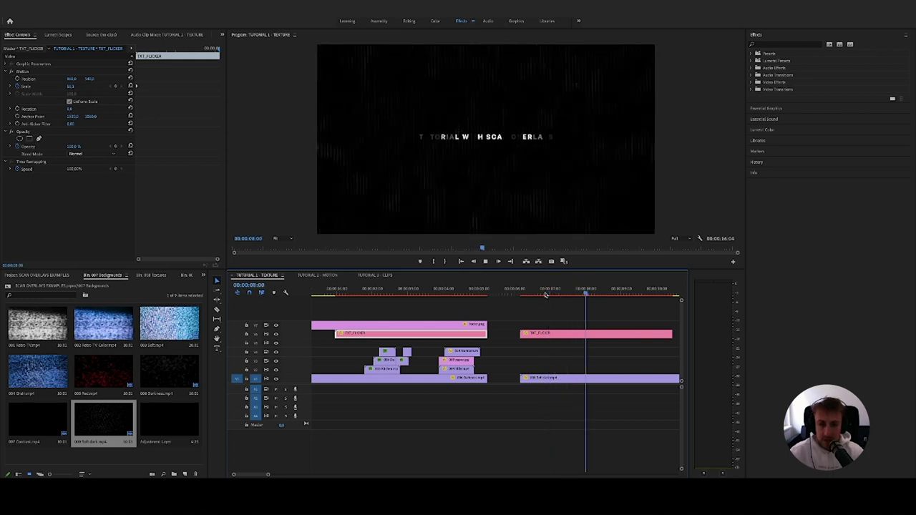
key("space")
Find 003 Kitchen.mp4 in the House plans bin and place it on track V2 above the 008 Soft dark clip.
left_click(381, 369)
left_click(570, 291)
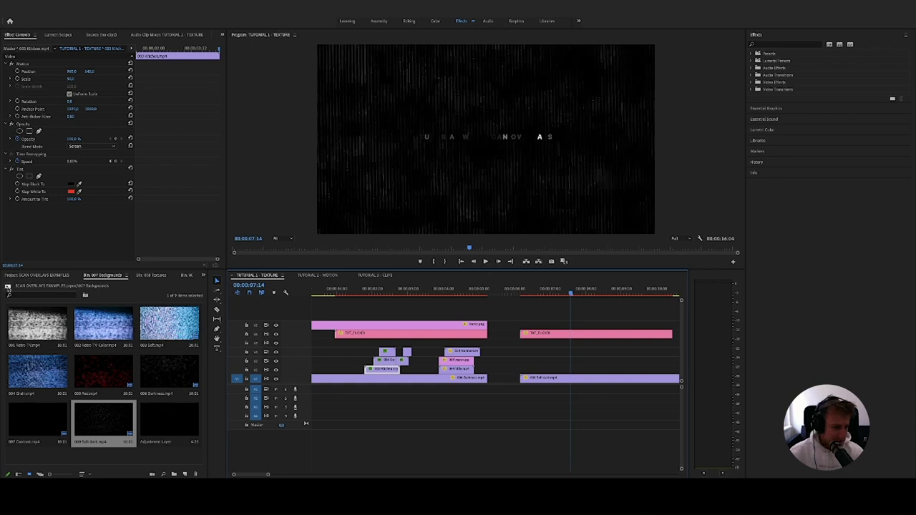
left_click(32, 276)
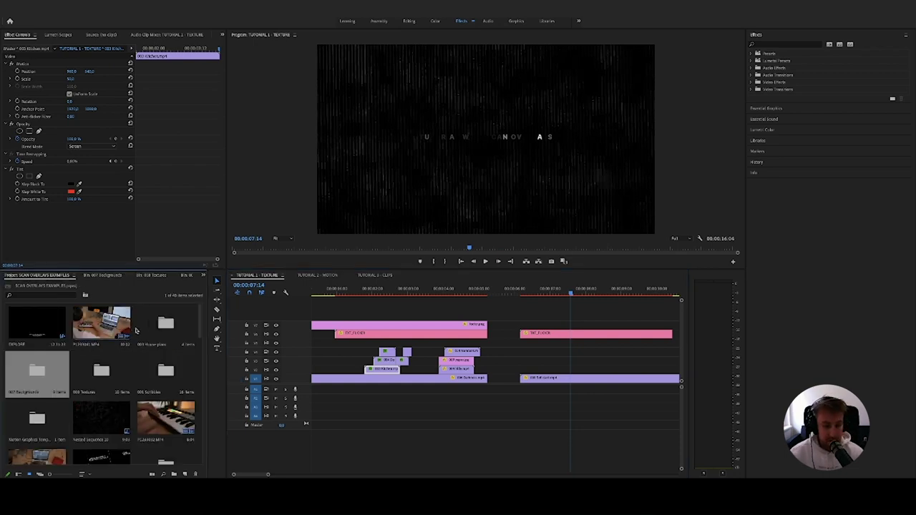
left_click(166, 369)
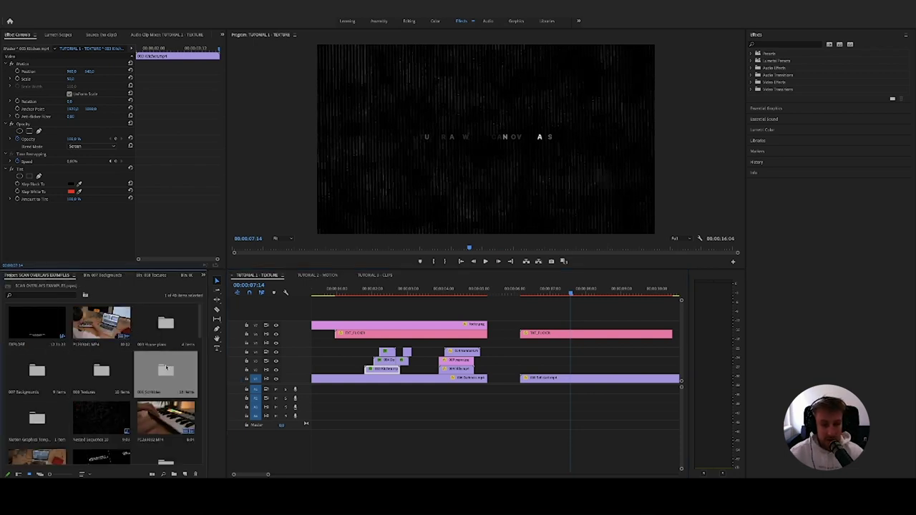
double_click(166, 369)
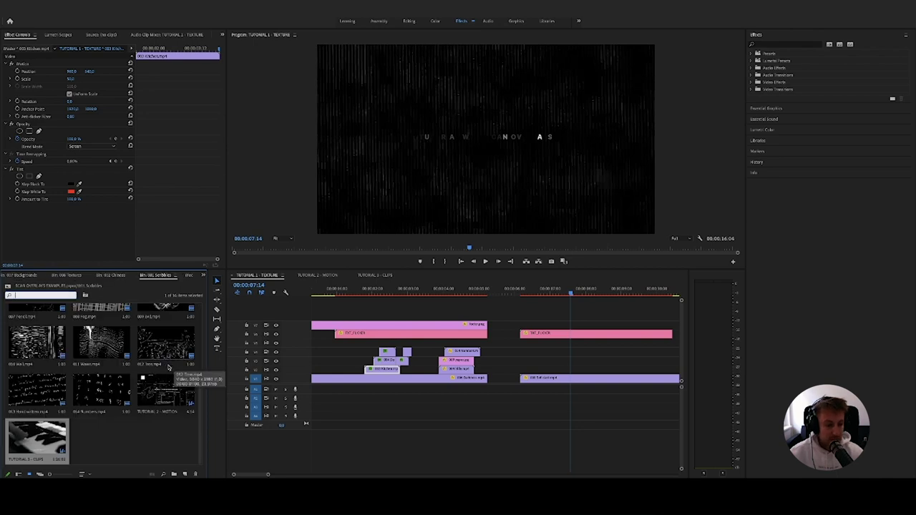
left_click(379, 289)
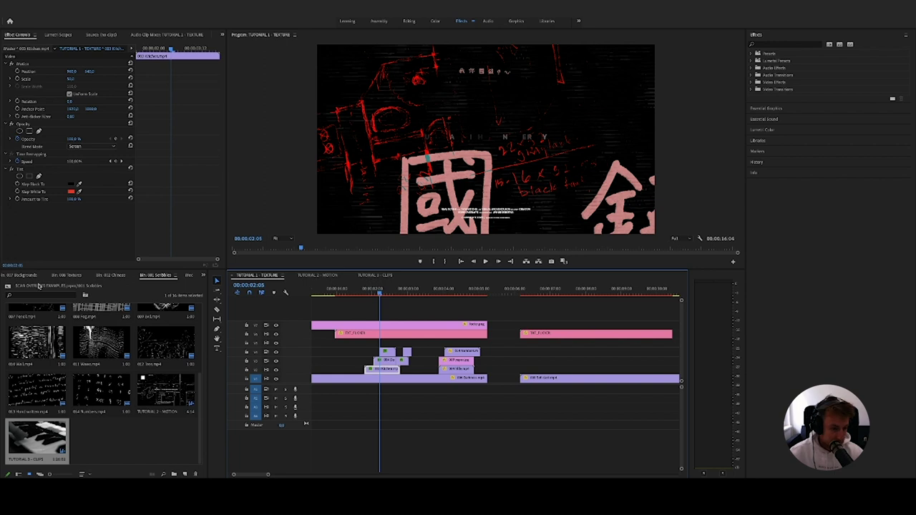
left_click(7, 286)
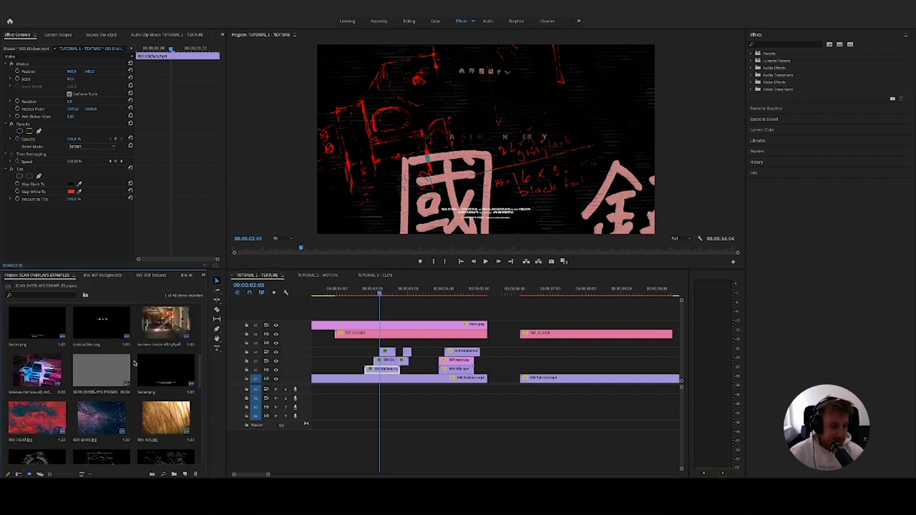
left_click_drag(203, 349, 537, 371)
double_click(171, 329)
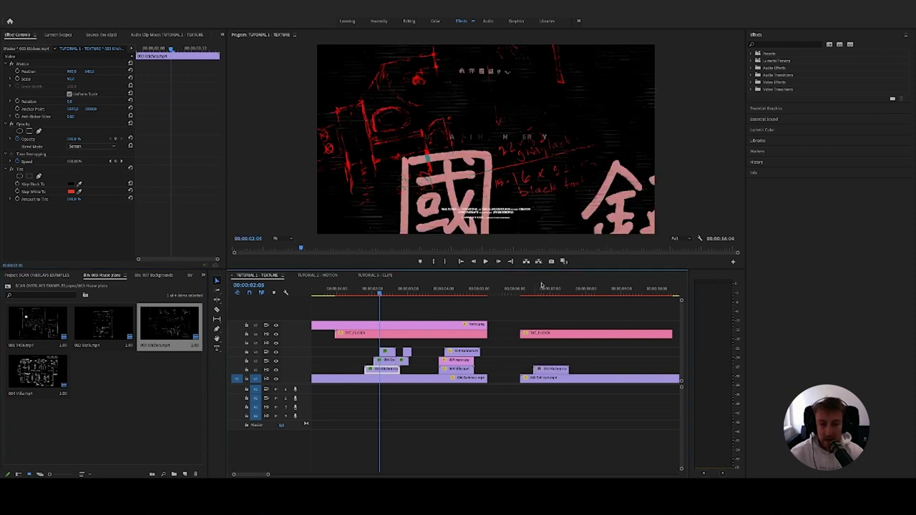
Set the scale of the newly placed 003 Kitchen clip to 50.
left_click(541, 288)
left_click(549, 370)
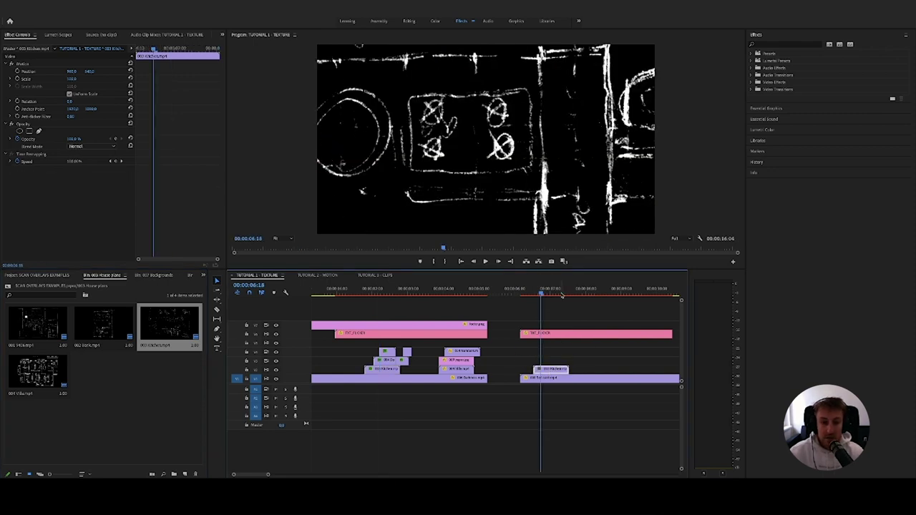
left_click(75, 78)
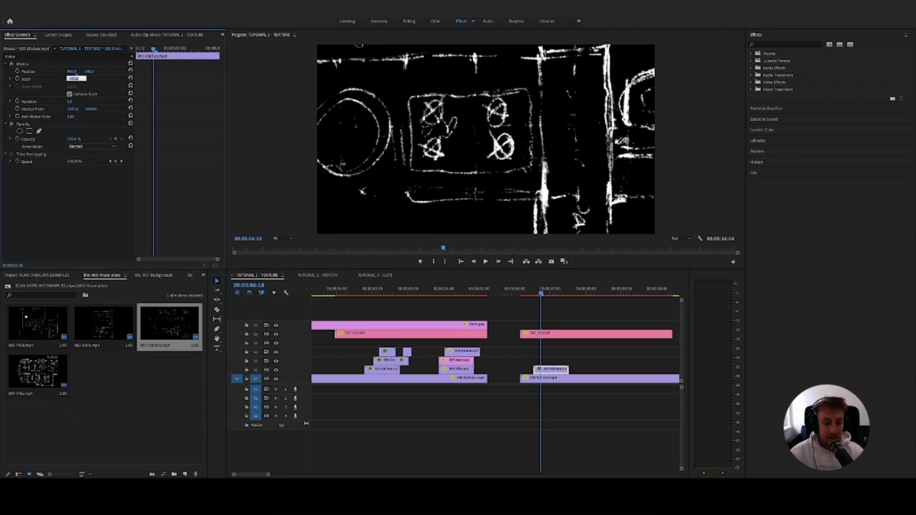
type("50")
key("Return")
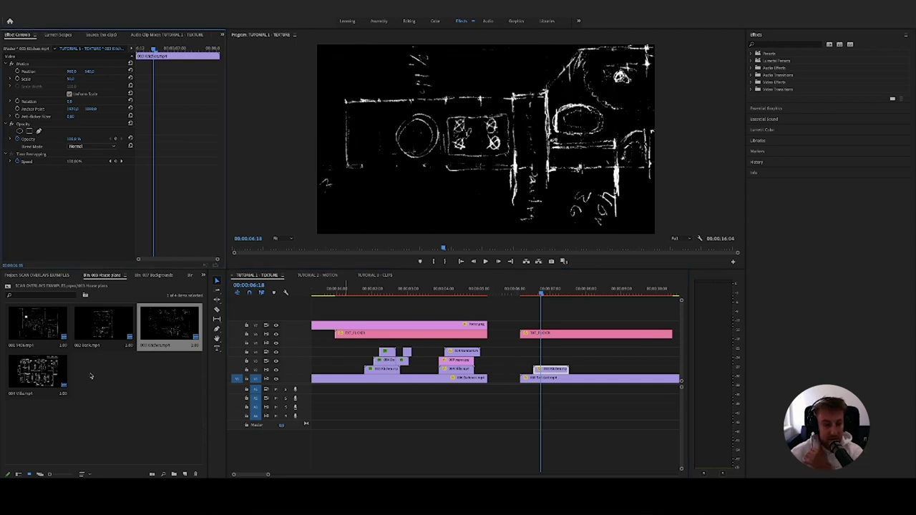
Step frame by frame through the scaled 003 Kitchen clip to inspect its changing drawings.
mouse_move(72, 78)
left_mouse_down()
mouse_move(54, 79)
mouse_move(296, 127)
left_mouse_up()
left_click(546, 352)
left_click(548, 369)
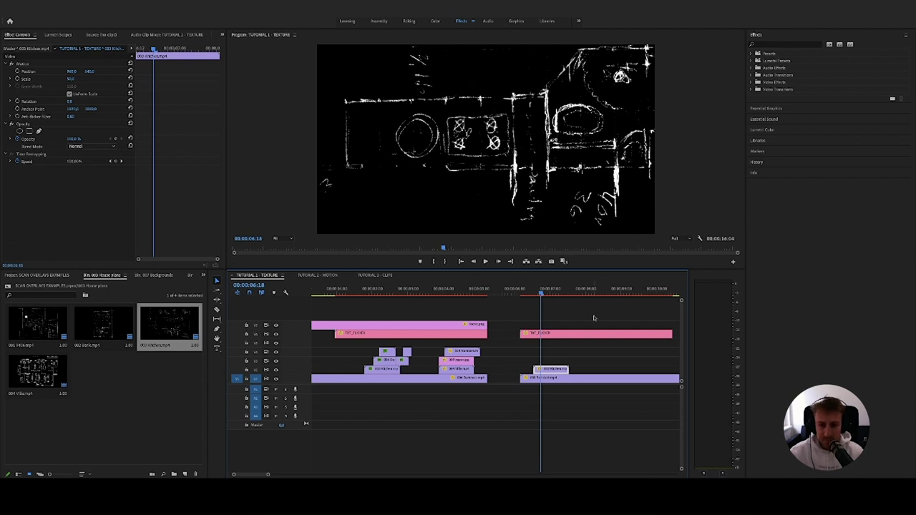
key("Right")
key("Right")
key("Right")
key("Right")
key("Right")
key("Left")
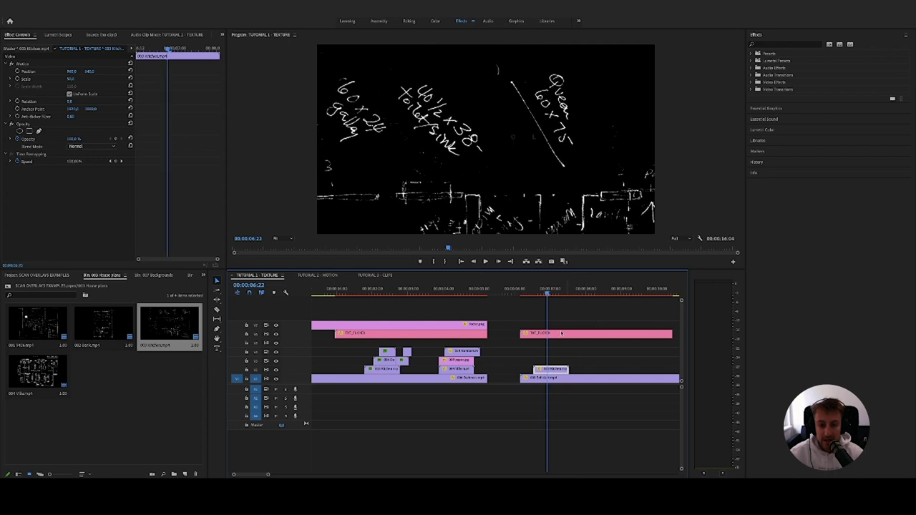
Set the 003 Kitchen clip's blend mode to Screen, trying it above the title before returning it to track V2.
left_click_drag(551, 369, 551, 325)
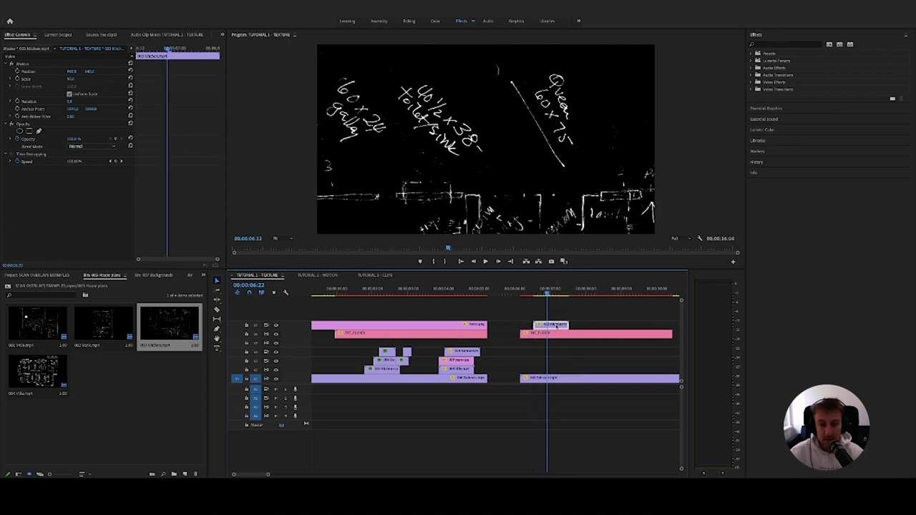
left_click(109, 148)
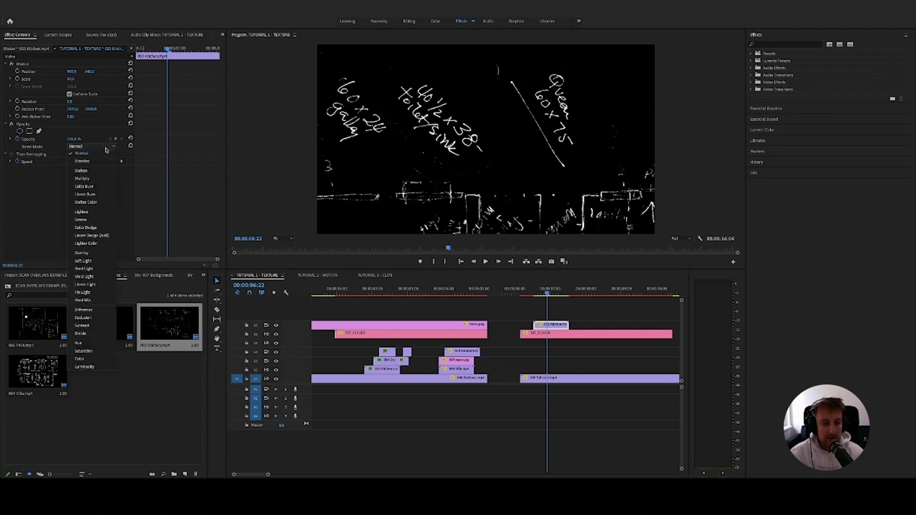
left_click(90, 220)
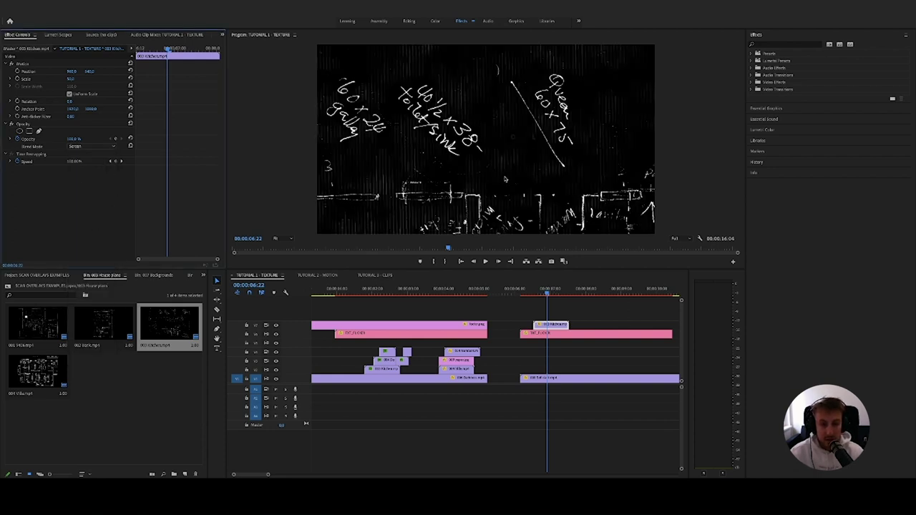
left_click_drag(552, 328, 552, 372)
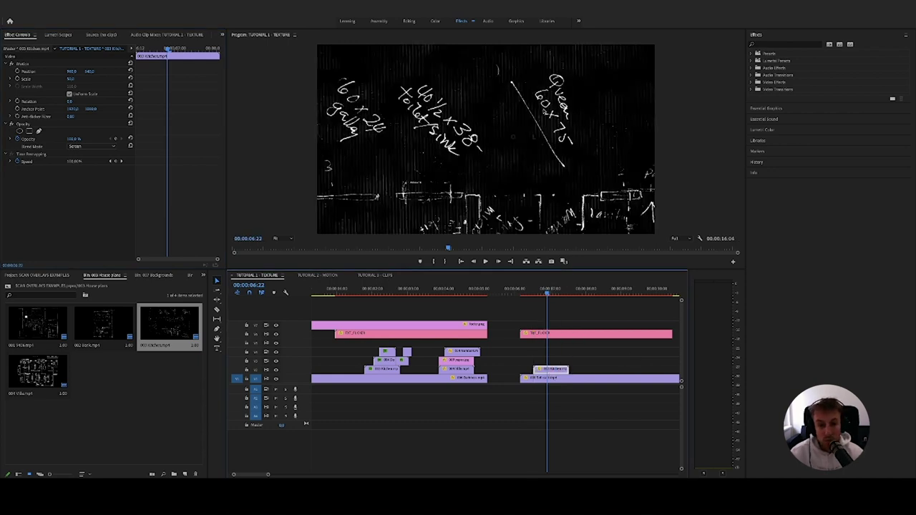
left_click_drag(544, 293, 551, 295)
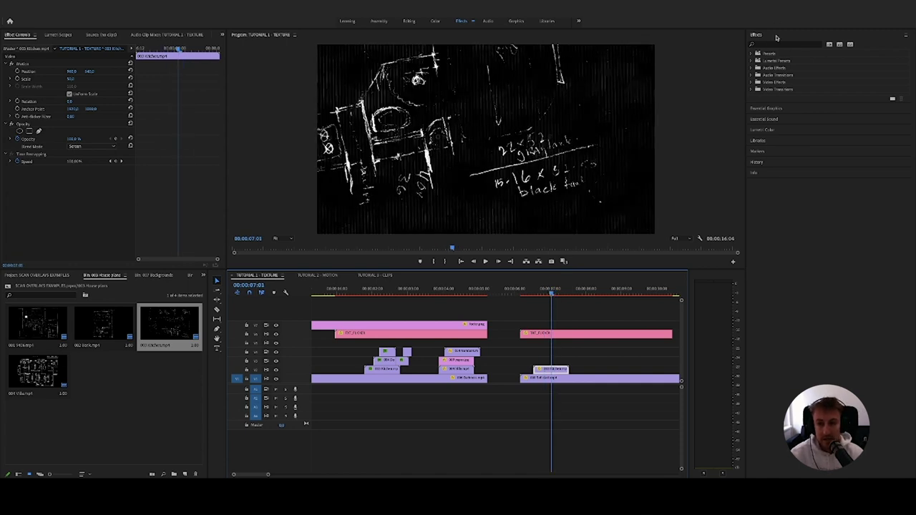
Find the Tint effect and apply it to the 003 Kitchen clip on track V2.
left_click(776, 44)
type("tint")
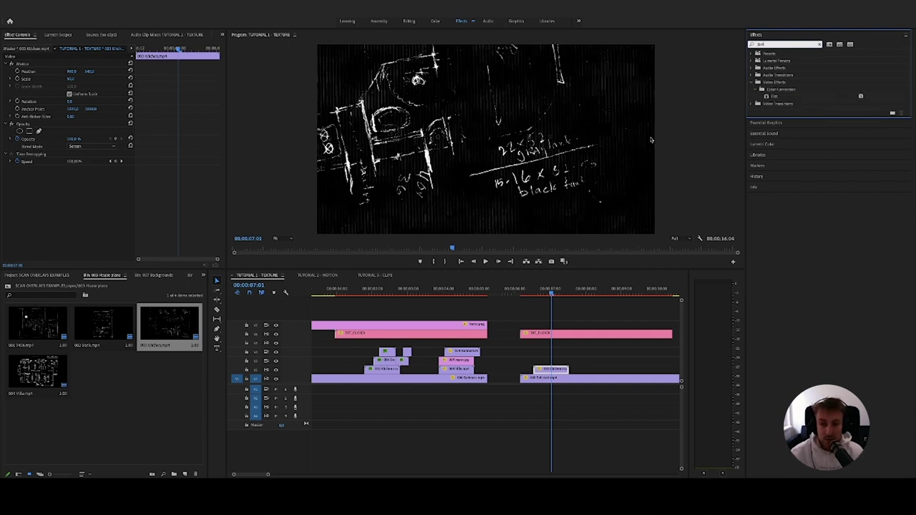
left_click(779, 97)
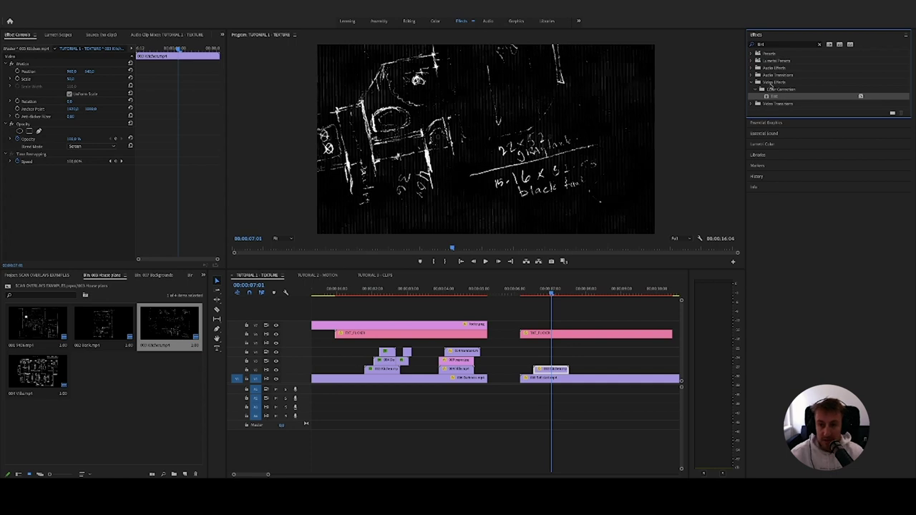
left_click_drag(776, 97, 555, 370)
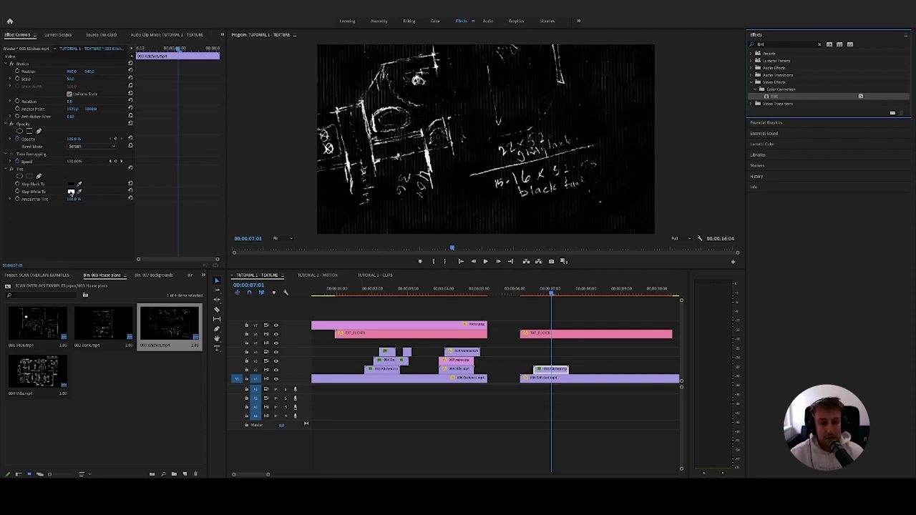
Set the Tint effect's Map White To colour to pure red (FF0000) and check the tinted drawings near the clip's start.
left_click(71, 192)
left_click_drag(606, 370, 619, 405)
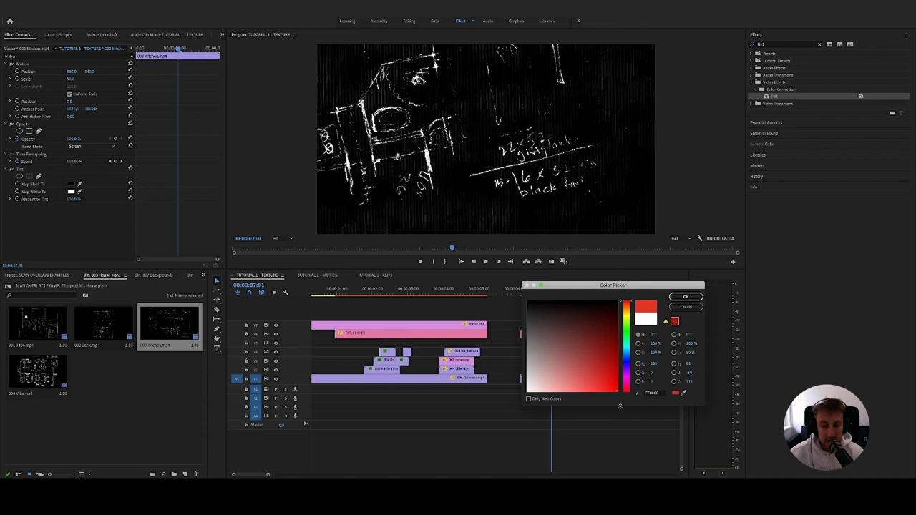
left_click(684, 296)
left_click_drag(555, 291, 538, 292)
left_click(382, 291)
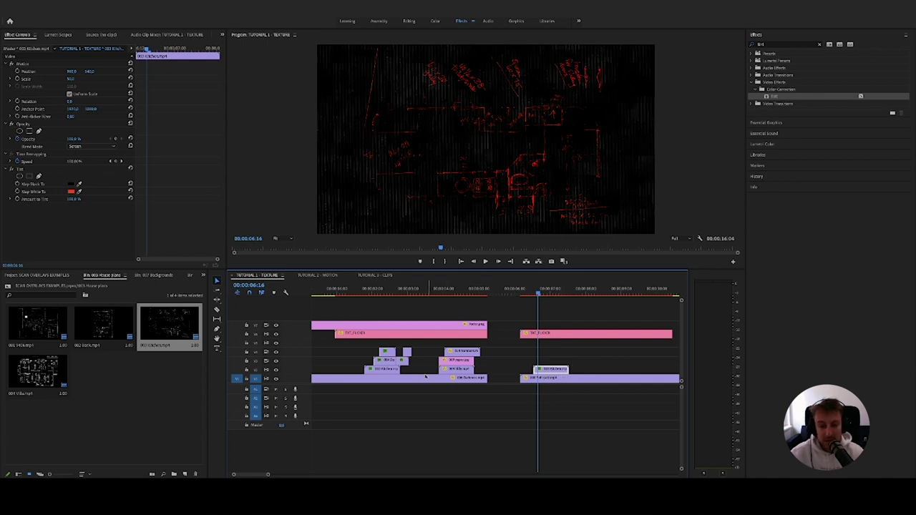
Find 014 Numbers.mp4 in the 001 Scribbles bin and place it on track V3, starting slightly after the 003 Kitchen clip.
scroll(425, 377, "up", 4)
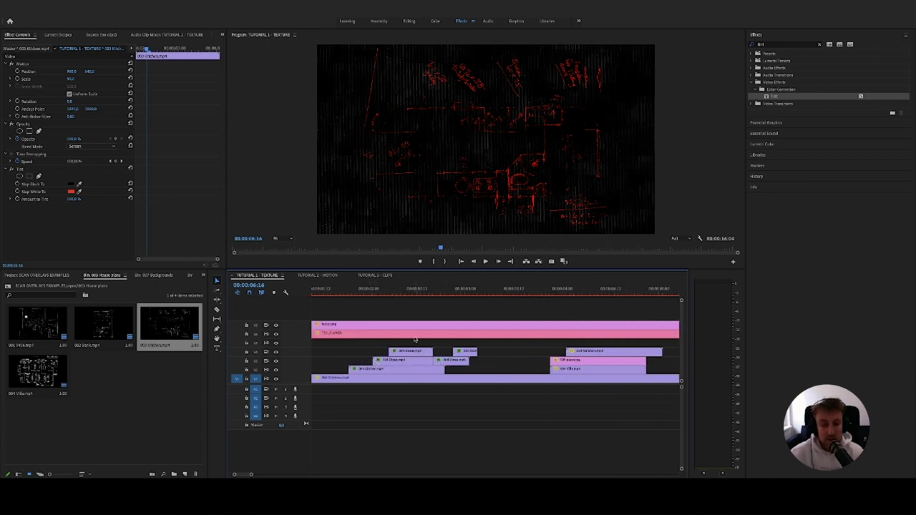
scroll(428, 358, "down", 3)
scroll(428, 362, "down", 2)
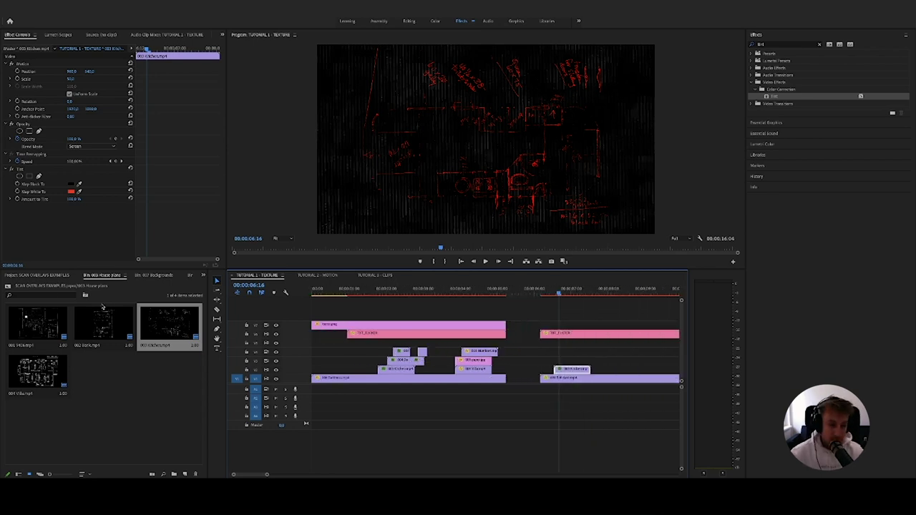
left_click(26, 277)
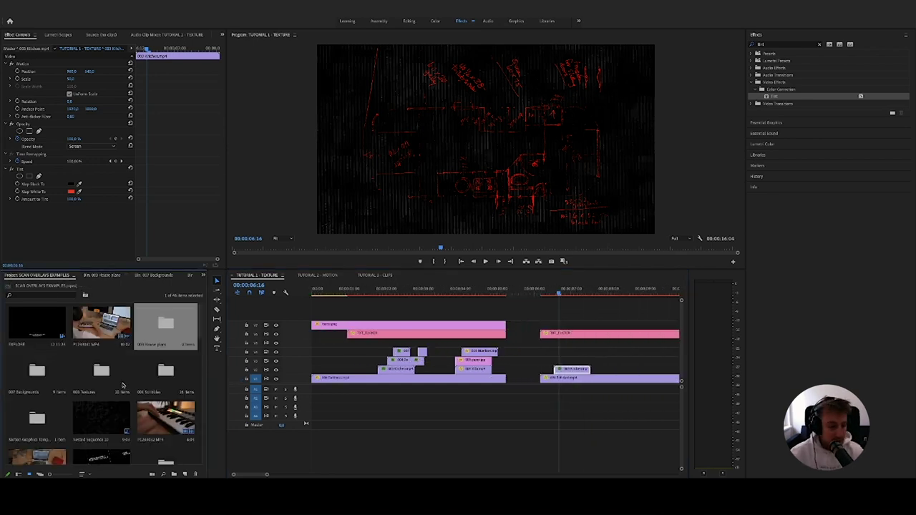
double_click(166, 370)
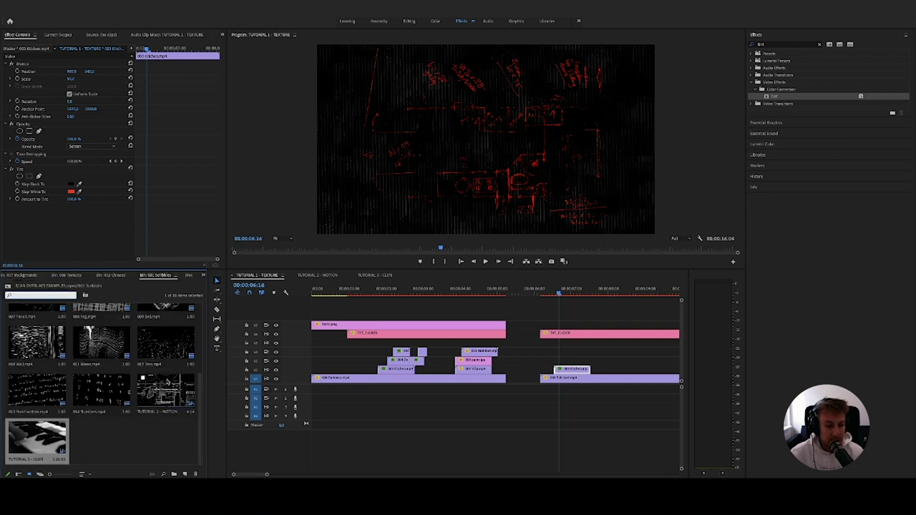
left_click_drag(103, 397, 580, 352)
left_click(580, 352)
scroll(579, 352, "up", 3)
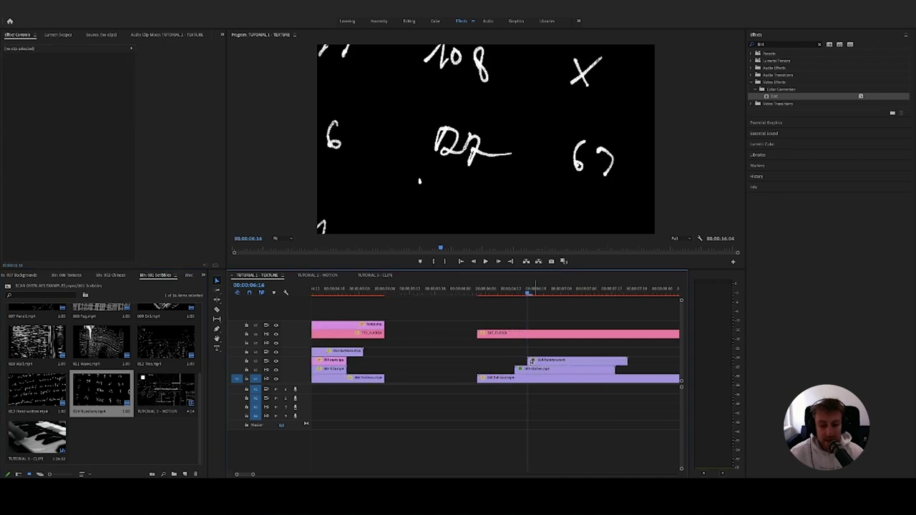
scroll(539, 367, "up", 2)
Scrub and play through the start of the overlapping 003 Kitchen and 014 Numbers clips to check their timing.
left_click_drag(521, 290, 507, 295)
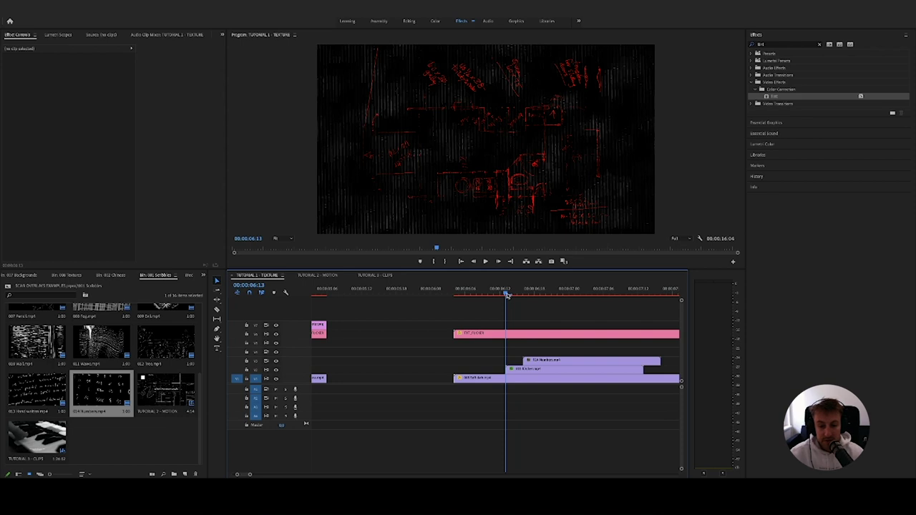
scroll(507, 295, "down", 5)
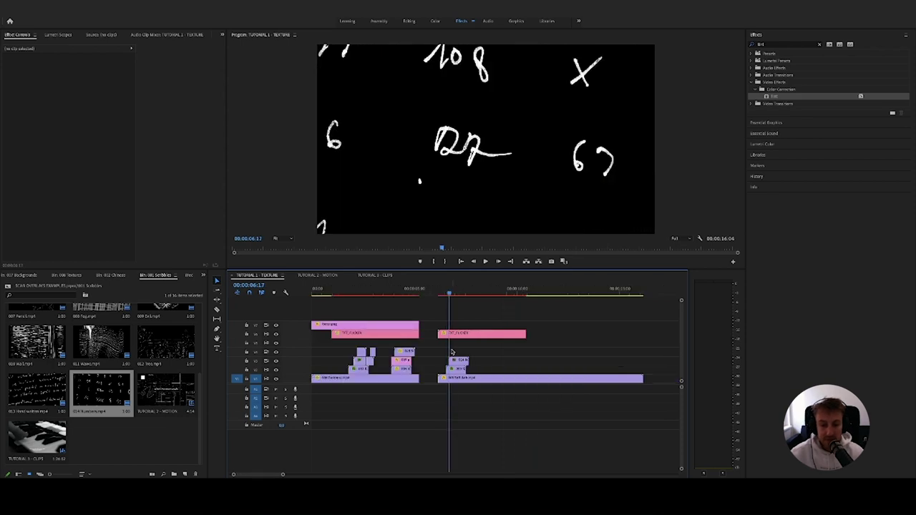
scroll(452, 352, "up", 4)
key("Left")
key("Left")
key("Left")
key("Left")
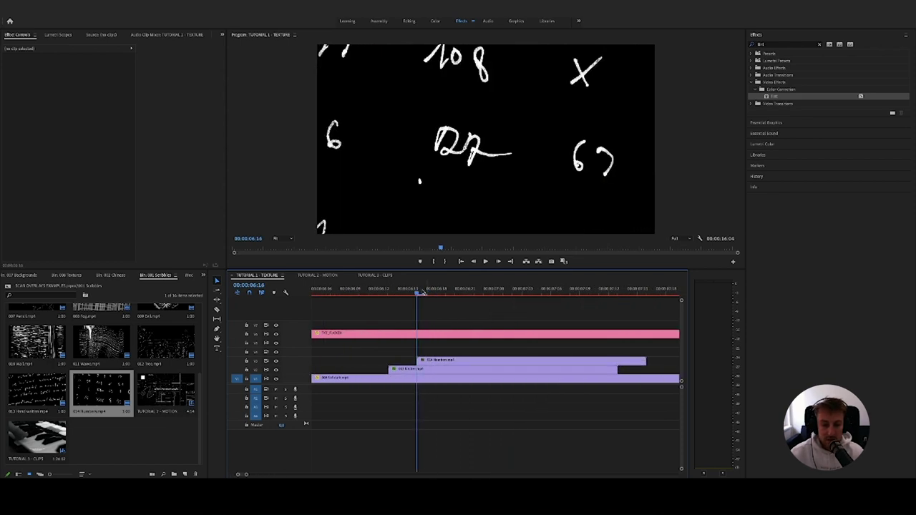
scroll(397, 356, "down", 2)
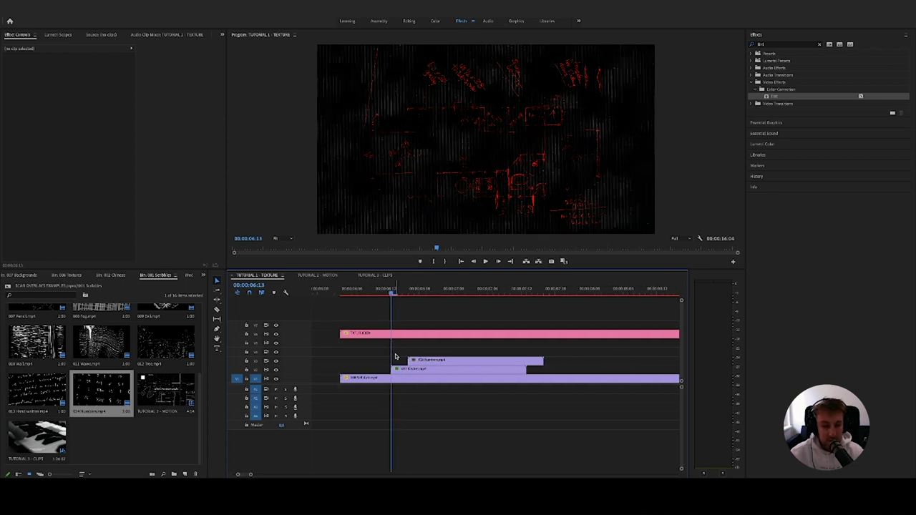
key("space")
key("space")
Set the 014 Numbers clip's scale to 50 and its blend mode to Screen.
left_click(429, 360)
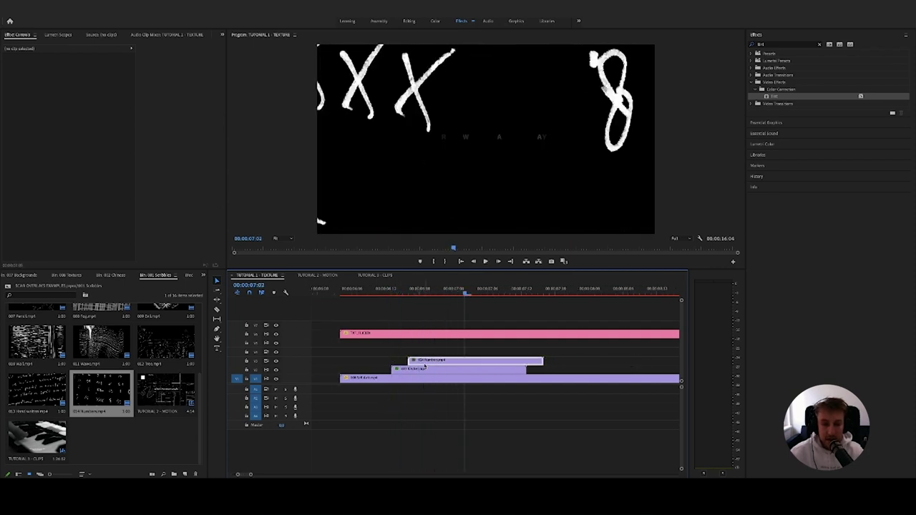
left_click(74, 78)
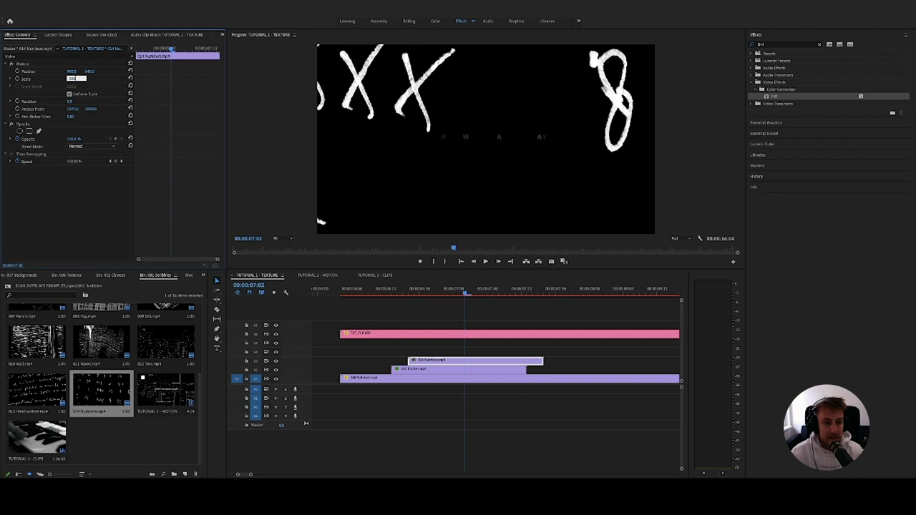
type("50")
key("Return")
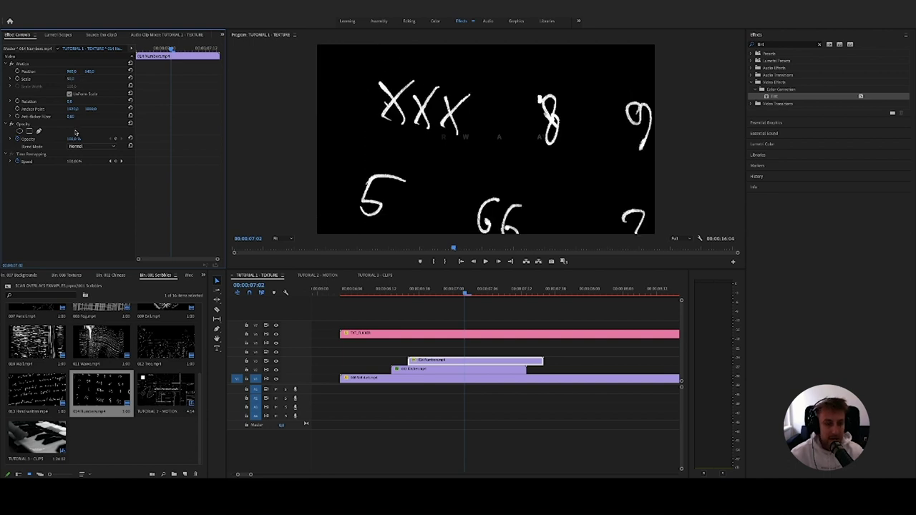
left_click(77, 146)
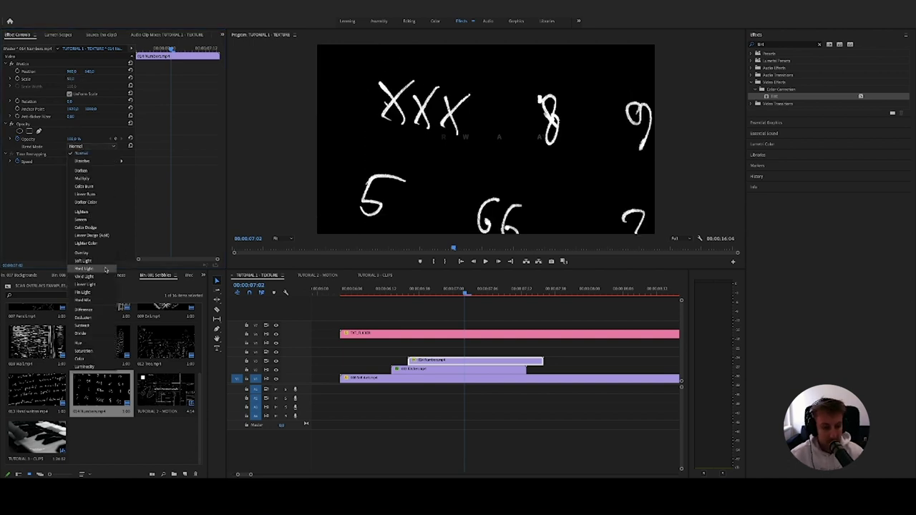
left_click(103, 220)
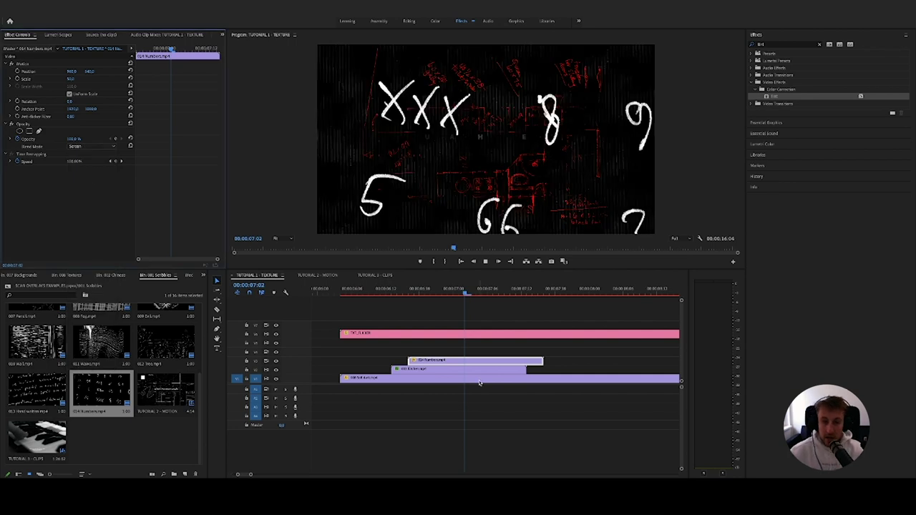
Preview the layered overlays, then enlarge the 014 Numbers clip and shift it vertically so its digits fill the frame.
key("space")
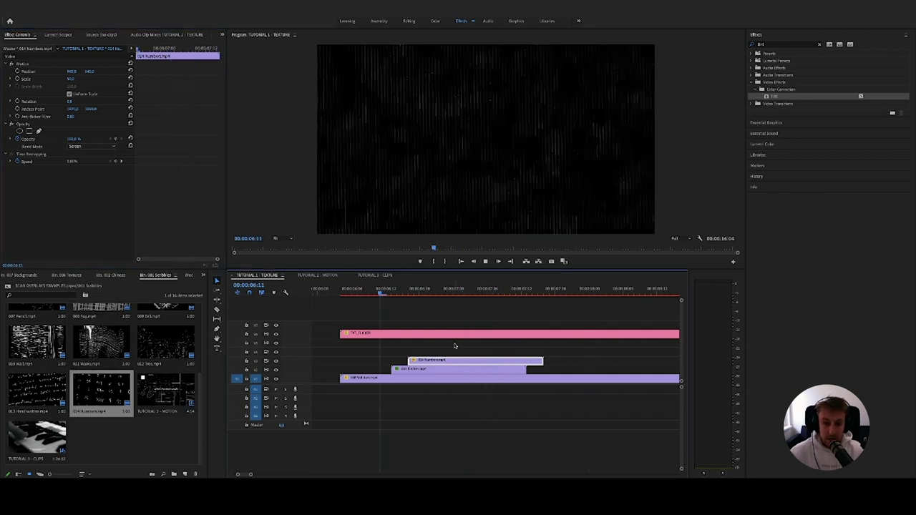
key("space")
mouse_move(440, 292)
left_mouse_down()
mouse_move(419, 291)
mouse_move(437, 294)
left_mouse_up()
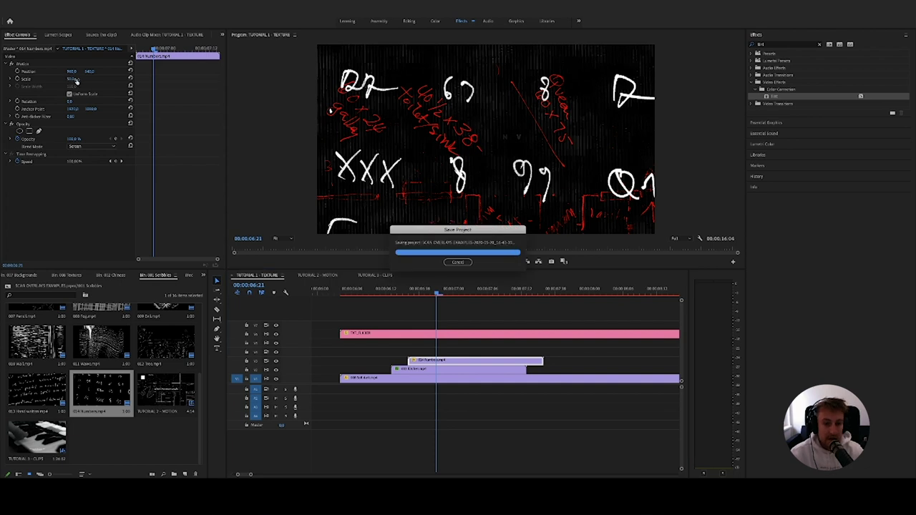
mouse_move(75, 79)
left_mouse_down()
mouse_move(149, 79)
mouse_move(78, 80)
mouse_move(88, 75)
mouse_move(81, 71)
left_mouse_up()
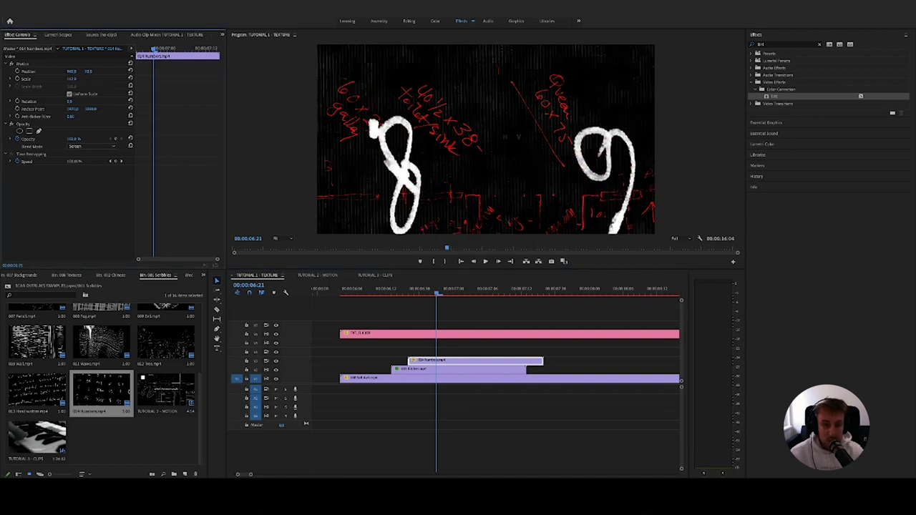
Find 010 space.jpg in the 008 Textures bin and place it on track V4, aligned with the start of the 014 Numbers clip.
left_click(8, 286)
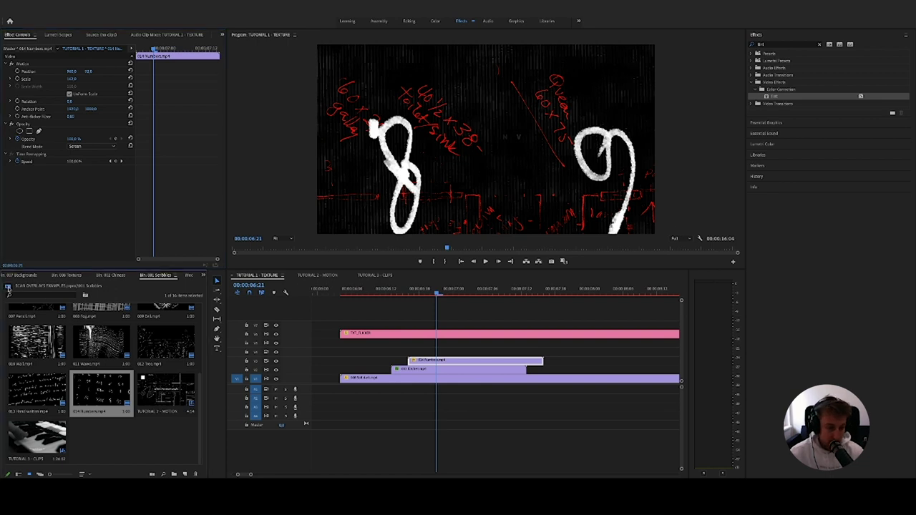
double_click(102, 370)
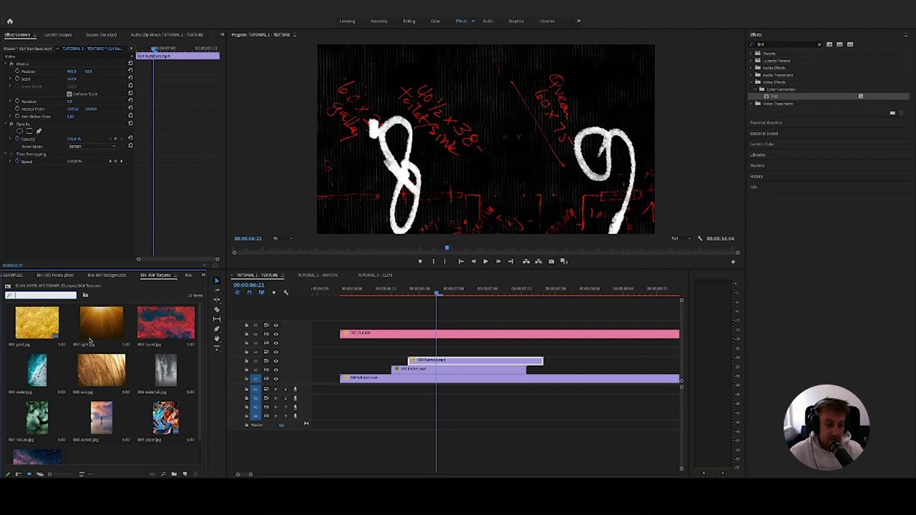
scroll(133, 390, "down", 1)
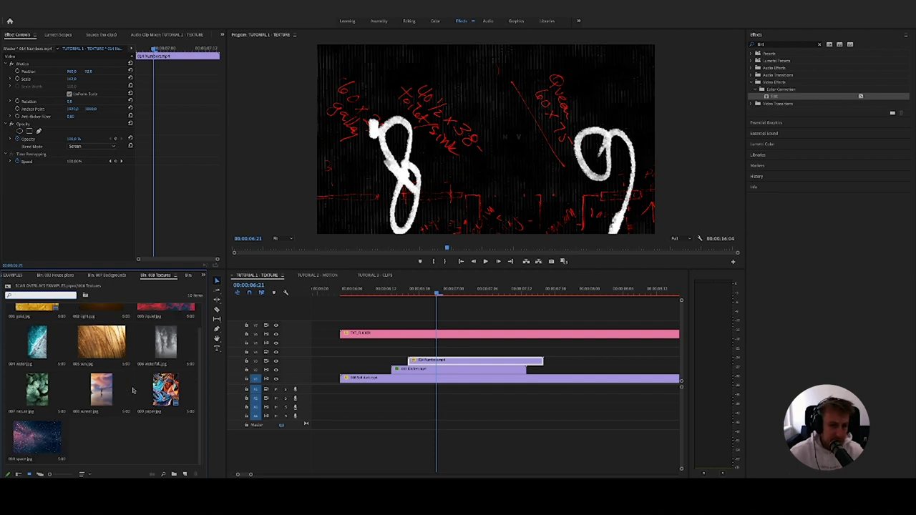
left_click(48, 437)
left_click_drag(28, 442, 449, 372)
left_click(461, 352)
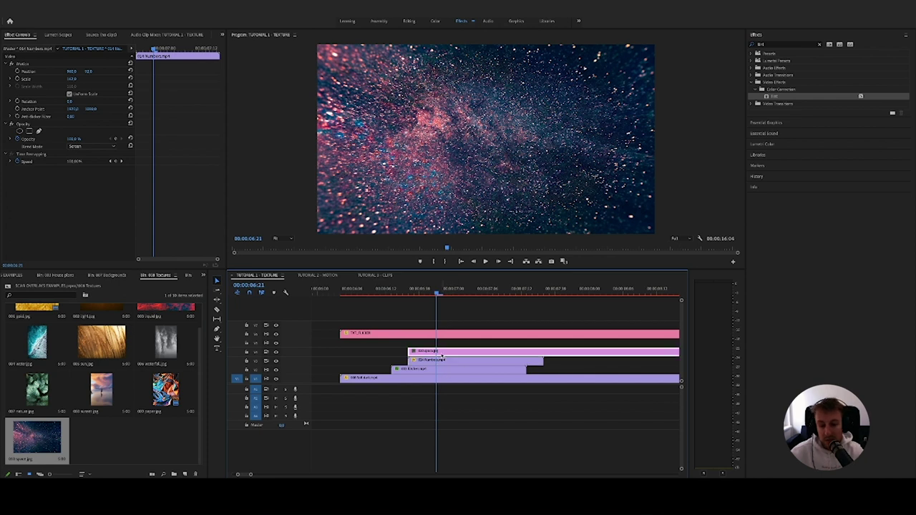
Cut the 010 space.jpg clip at the end of the 014 Numbers clip and delete the excess part.
left_click(431, 360)
left_click(435, 352)
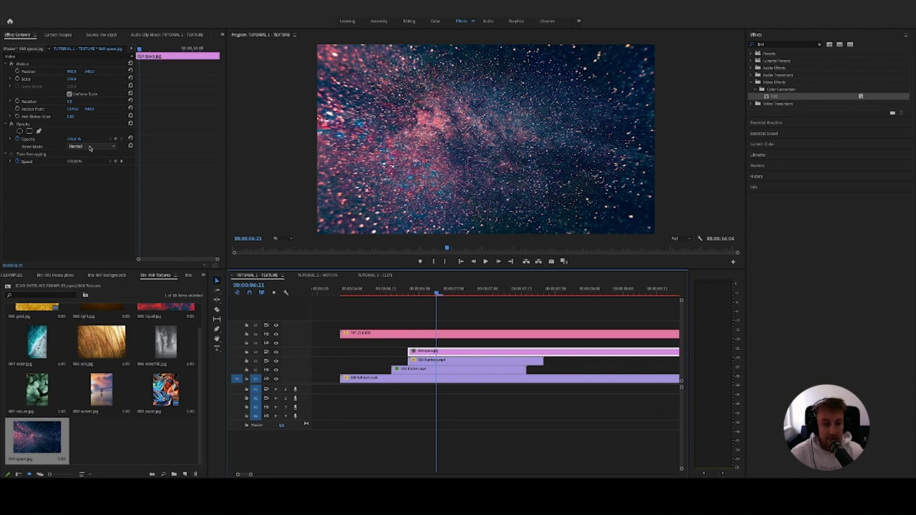
key("c")
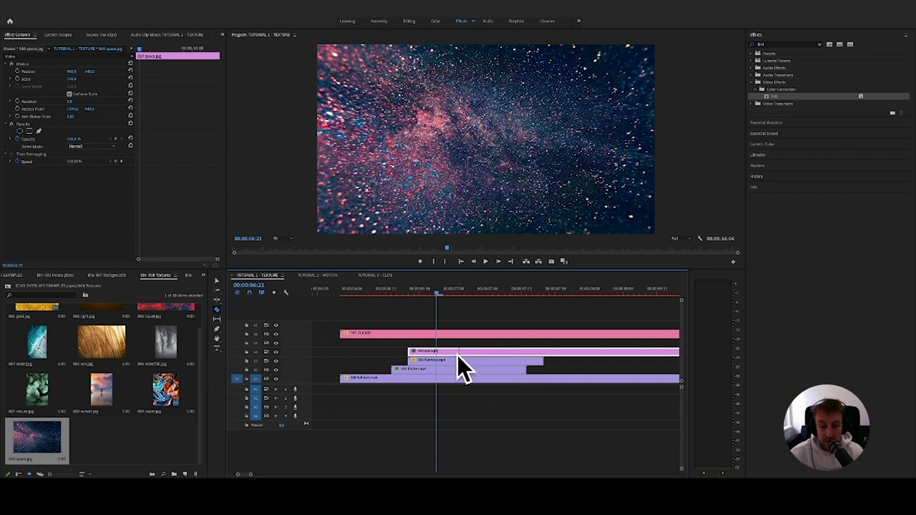
left_click(544, 352)
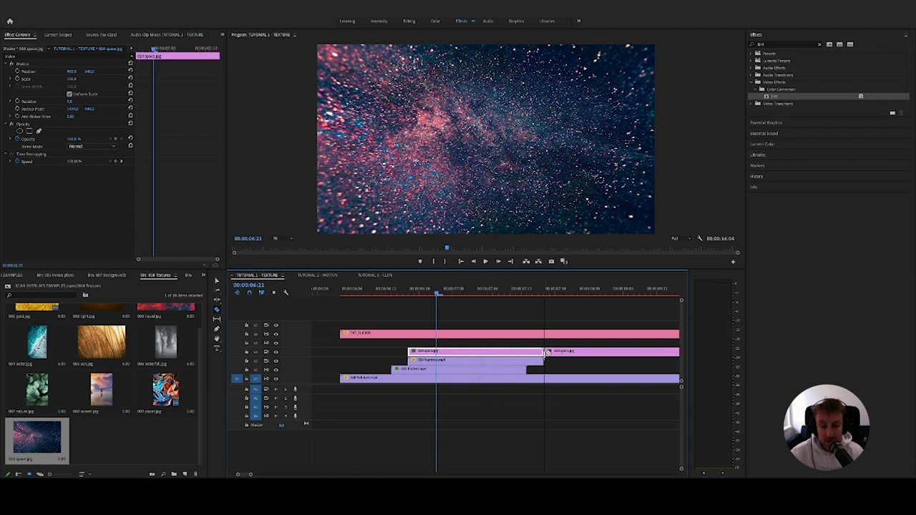
key("Delete")
Nest the 010 space.jpg and 014 Numbers clips together as "Scan overlay with texture".
left_click_drag(495, 347, 514, 363)
right_click(495, 361)
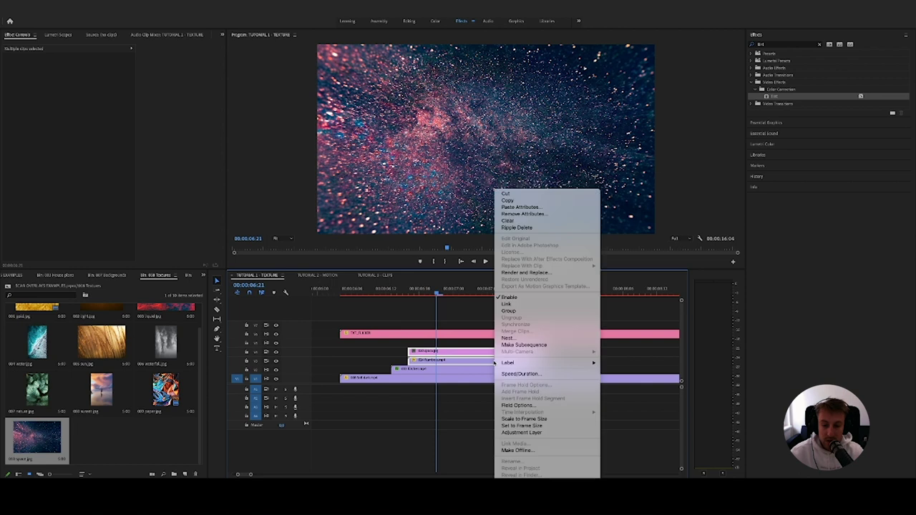
left_click(533, 338)
type("Scan overlay with texture")
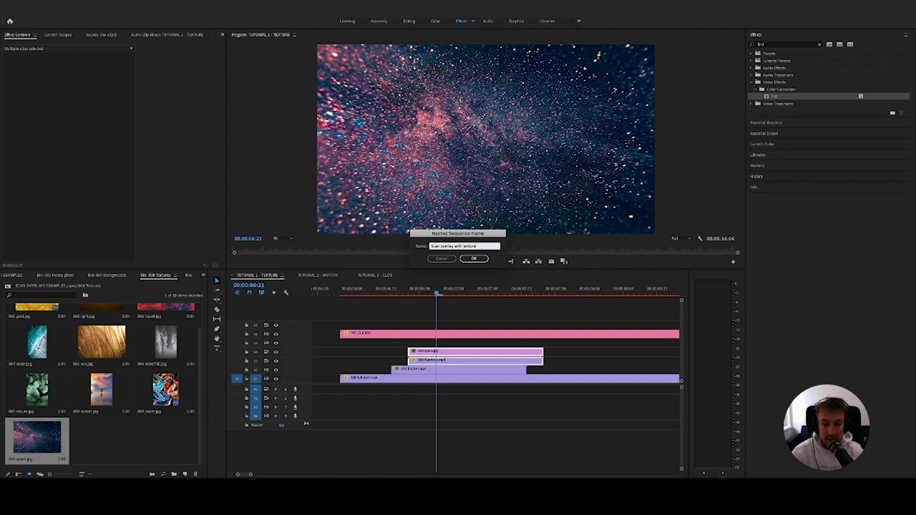
key("Return")
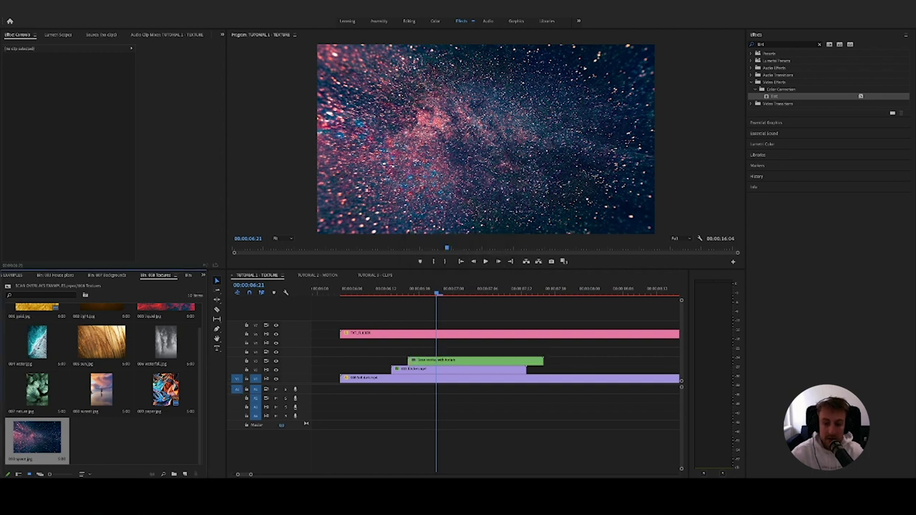
Open the "Scan overlay with texture" nest and try the Color blend mode on the 010 space.jpg clip.
double_click(438, 363)
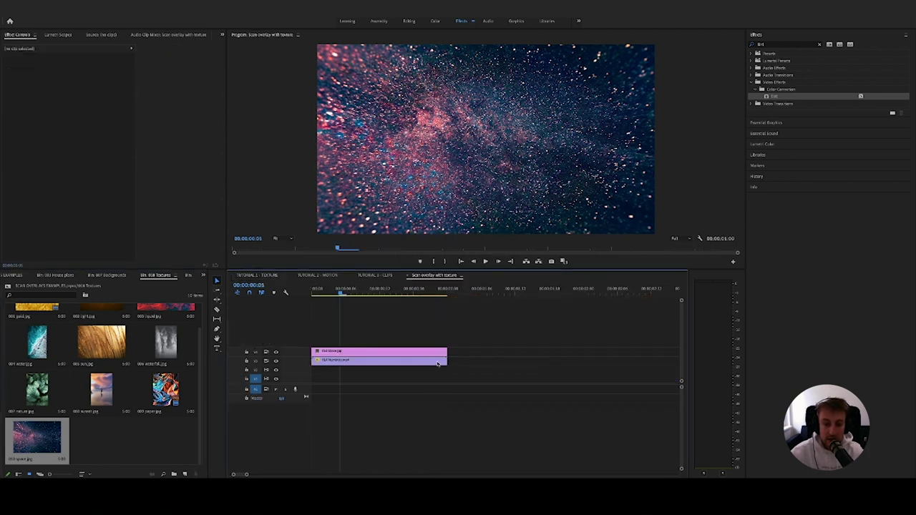
left_click(362, 352)
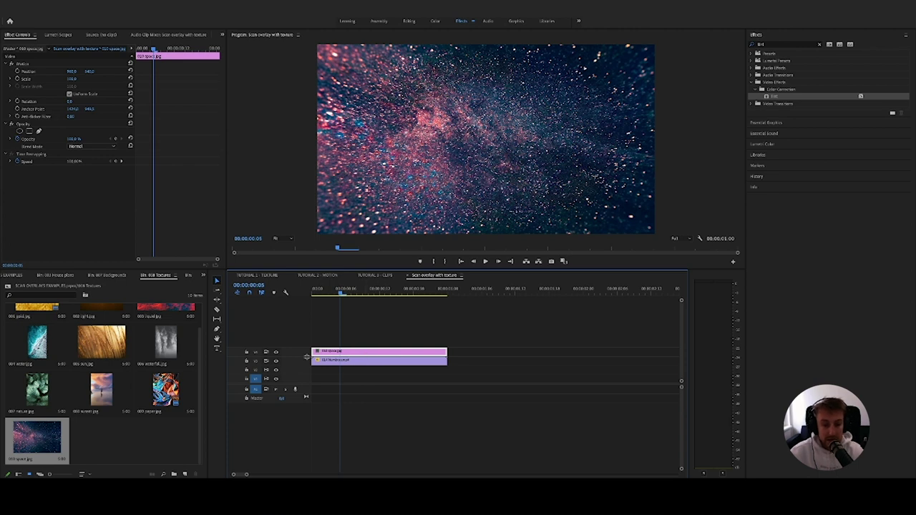
left_click(101, 146)
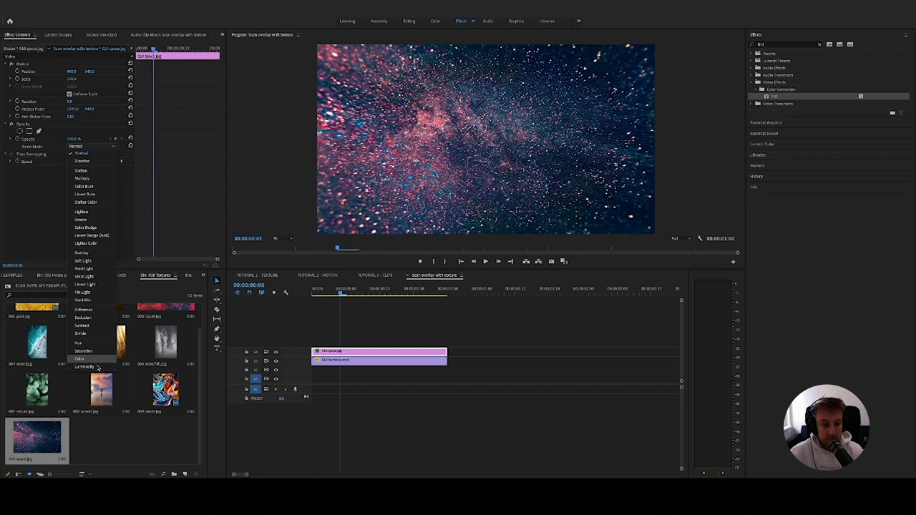
left_click(84, 359)
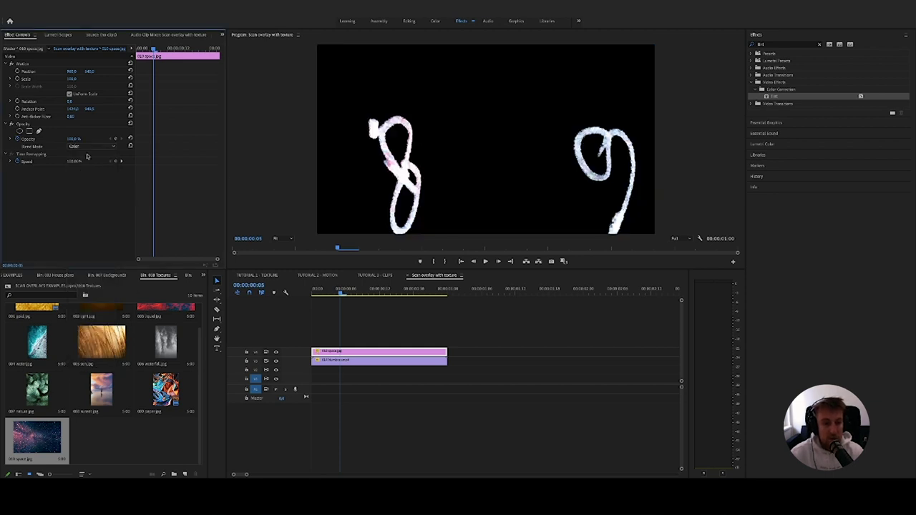
Hide and show the 010 space.jpg track to compare the digits with and without the Color blend.
left_click(89, 147)
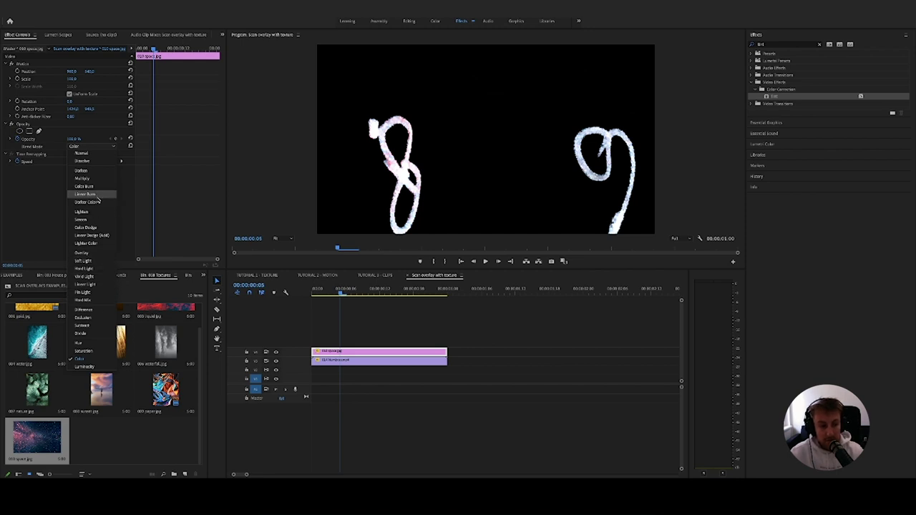
left_click(275, 357)
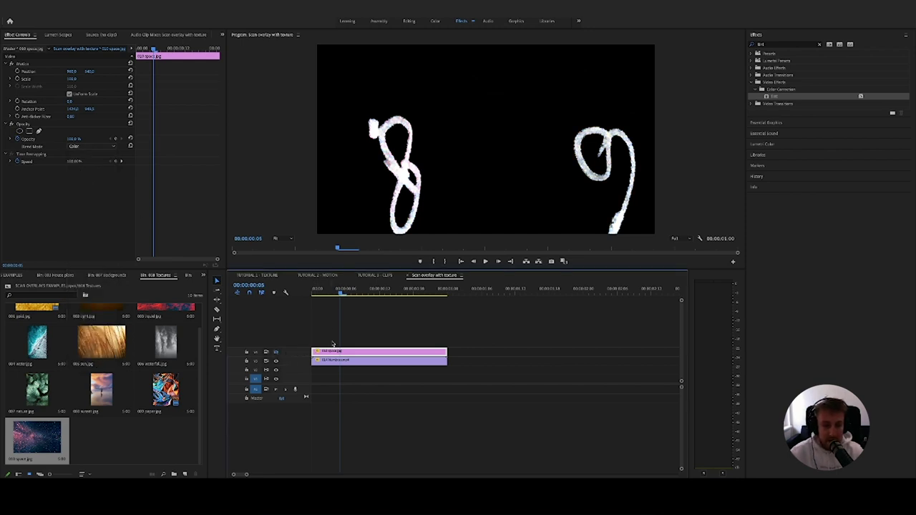
left_click(331, 344)
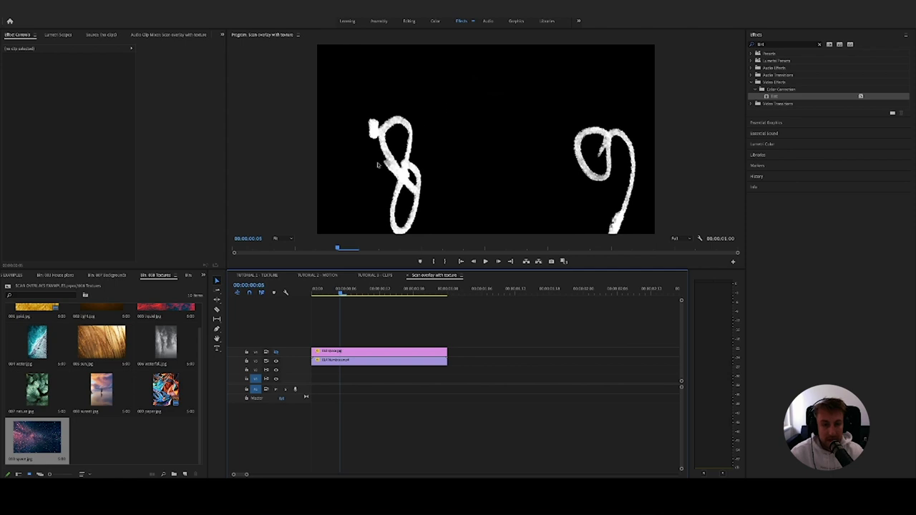
left_click(276, 352)
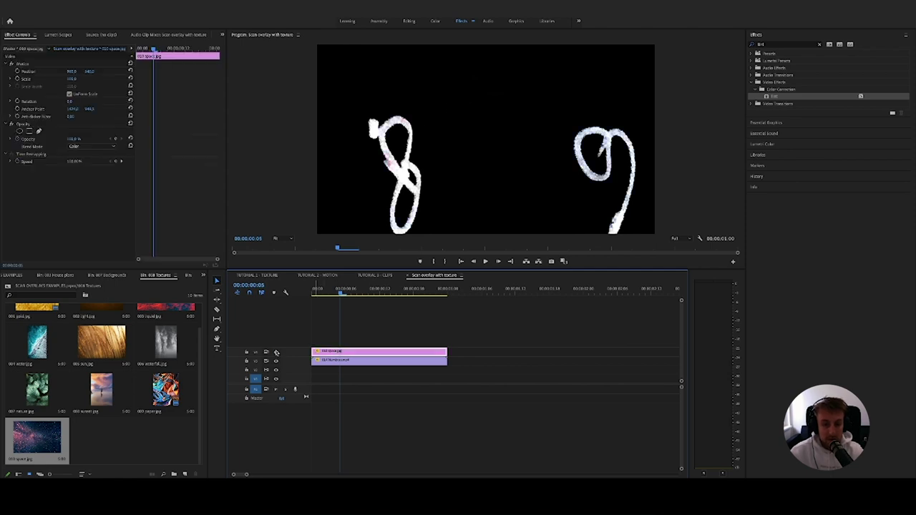
Try Screen on the 010 space.jpg clip, set its blend mode to Multiply, and compare by toggling its track's visibility.
left_click(93, 146)
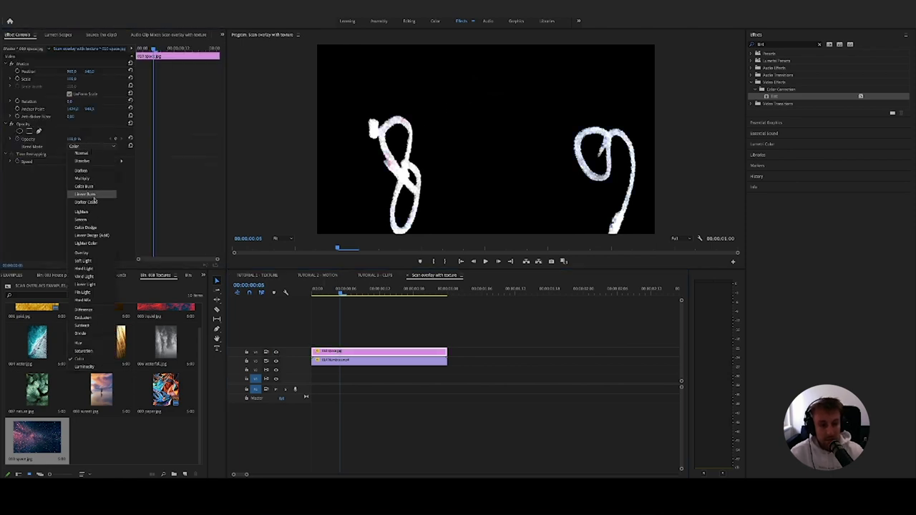
left_click(92, 219)
left_click(91, 145)
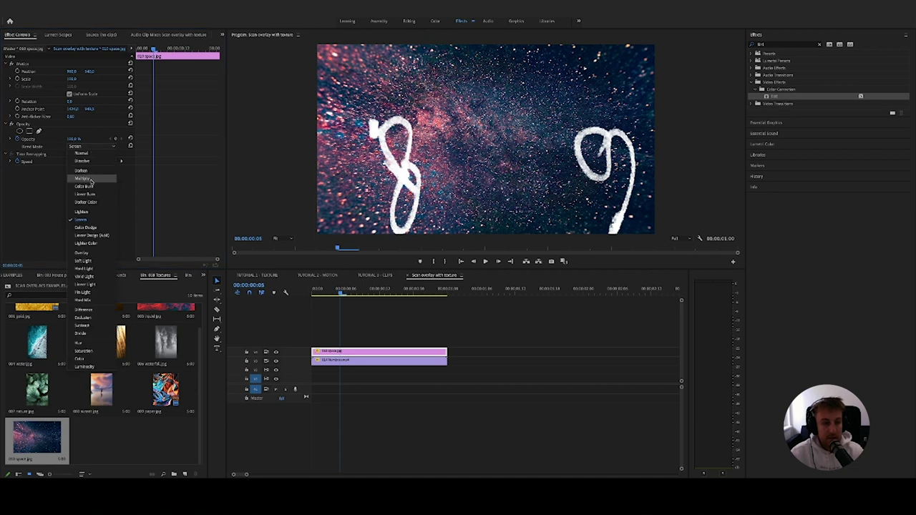
left_click(90, 181)
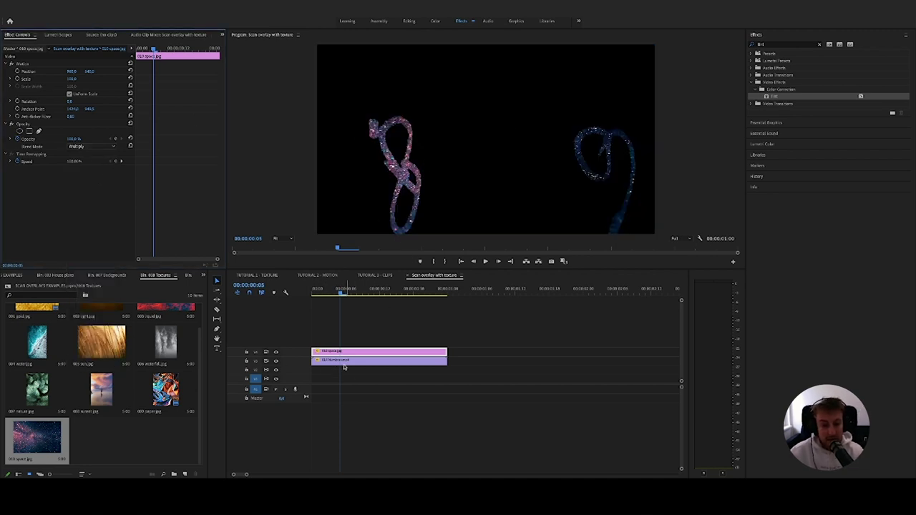
left_click(276, 353)
left_click(276, 353)
Check the 014 Numbers clip's settings, scrub through the nest, and close it to return to TUTORIAL 1 - TEXTURE.
left_click(336, 360)
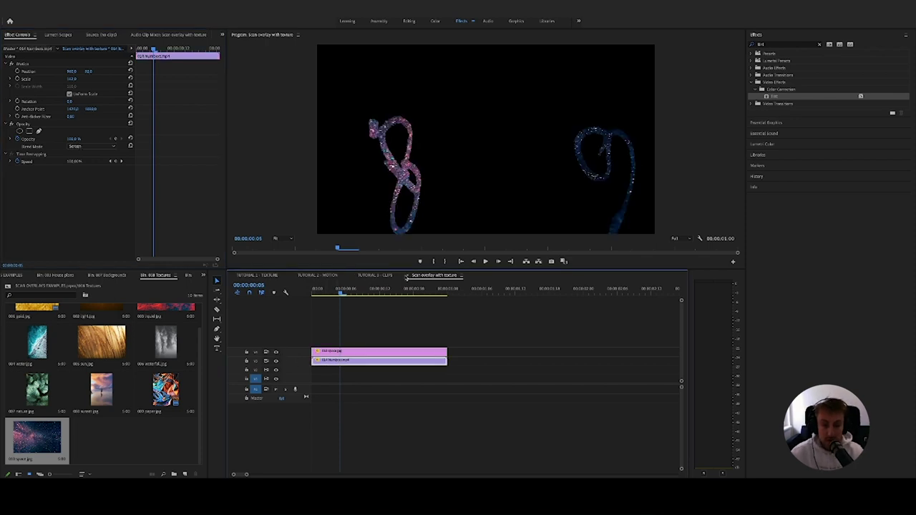
left_click_drag(341, 294, 385, 294)
left_click(407, 275)
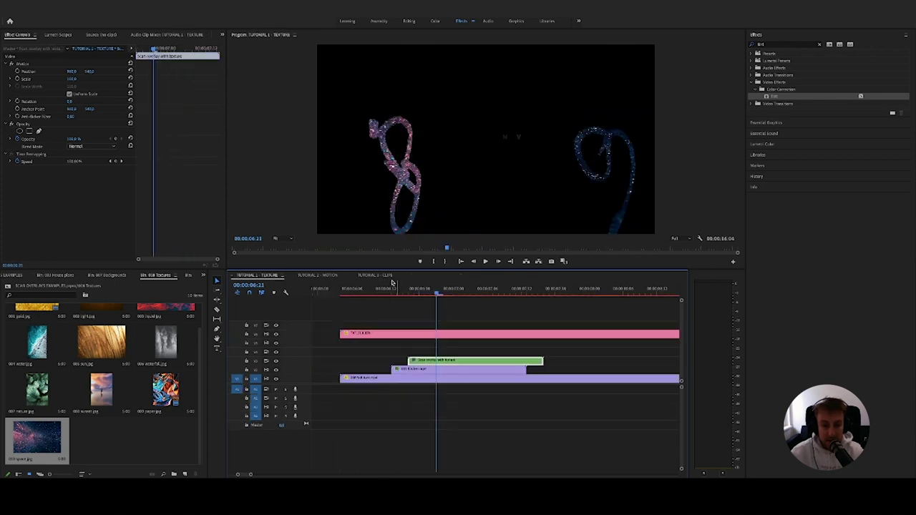
mouse_move(438, 295)
left_mouse_down()
mouse_move(415, 295)
mouse_move(437, 296)
left_mouse_up()
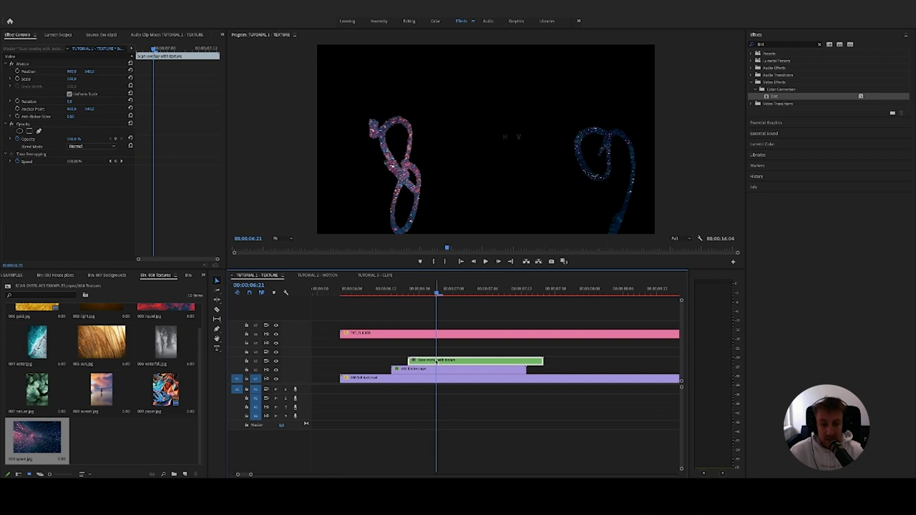
Toggle the nested overlay's track to see what it covers, and set the nested clip's blend mode to Screen.
left_click(276, 360)
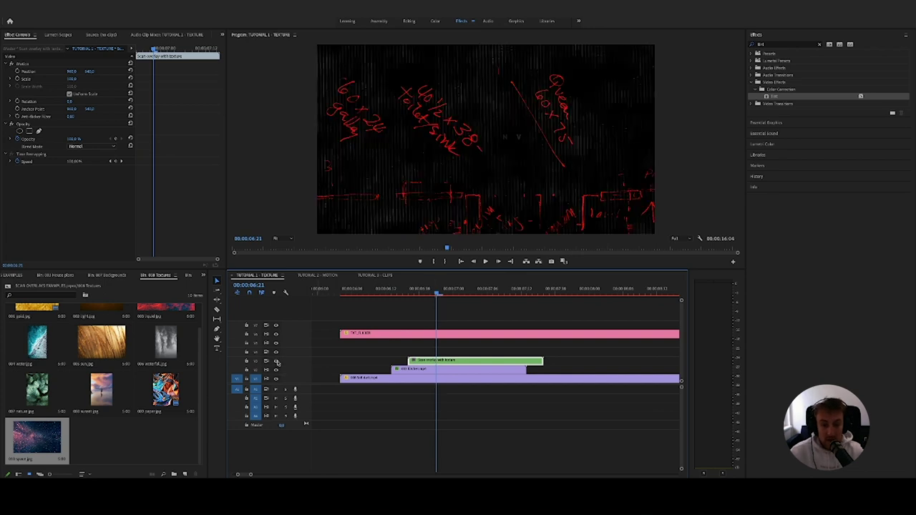
left_click(276, 361)
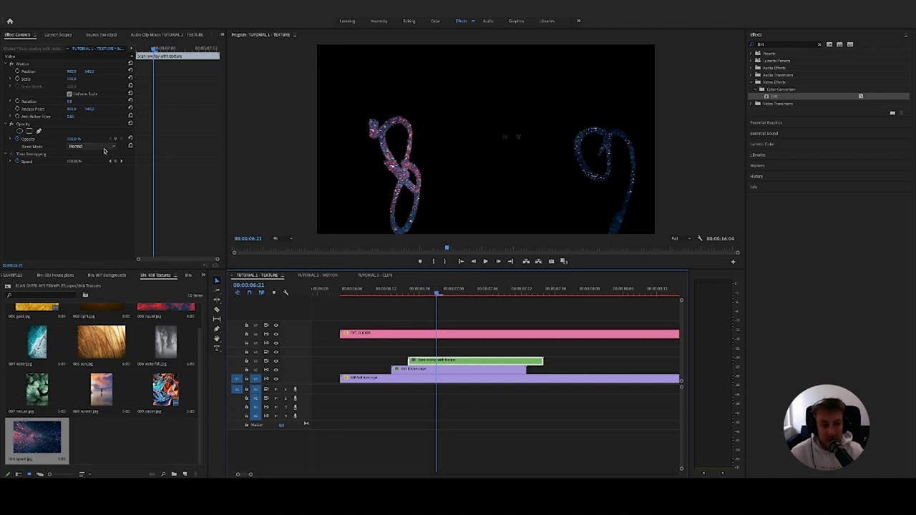
left_click(104, 150)
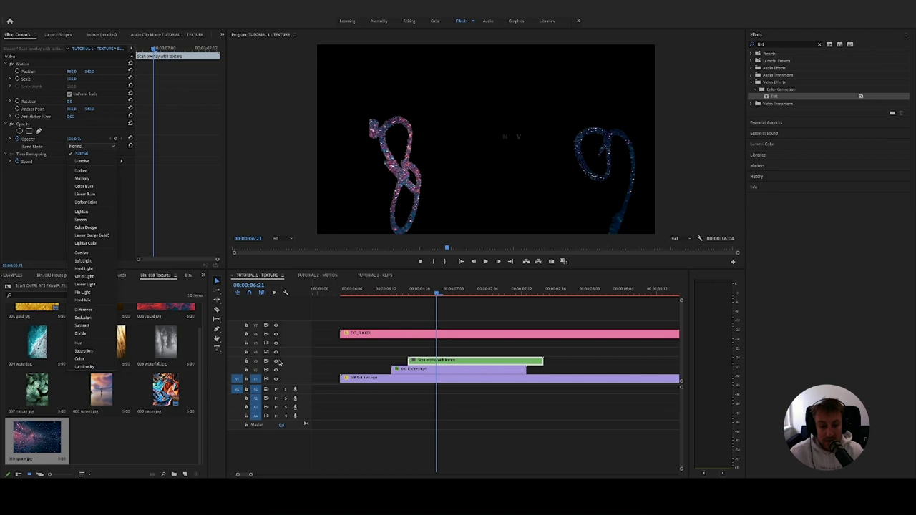
left_click(277, 361)
left_click(276, 361)
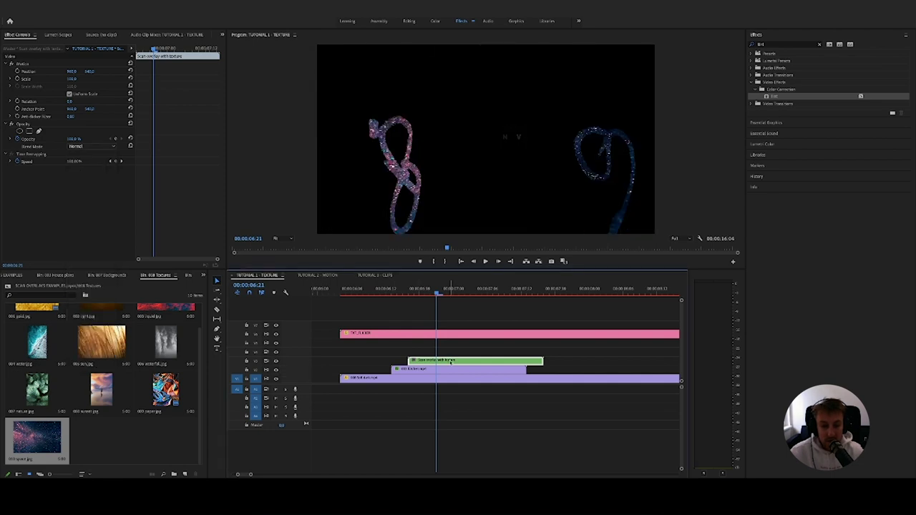
left_click(100, 146)
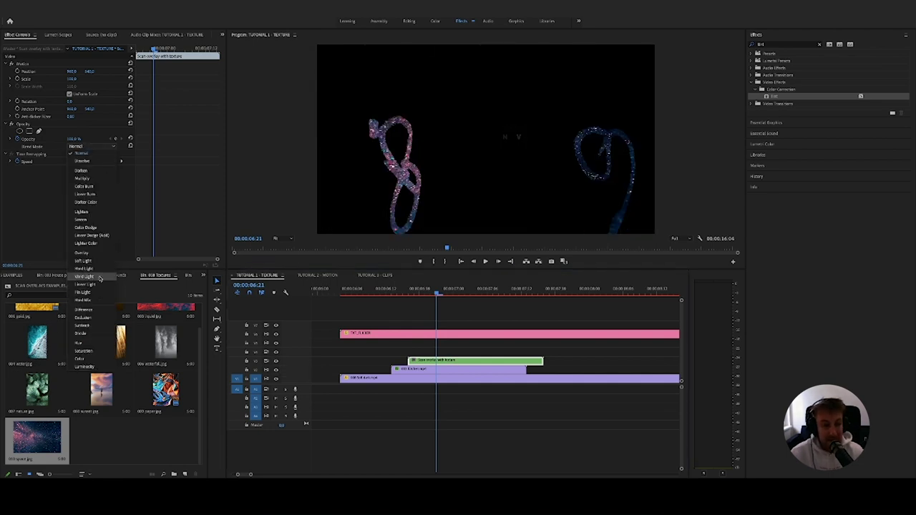
left_click(98, 220)
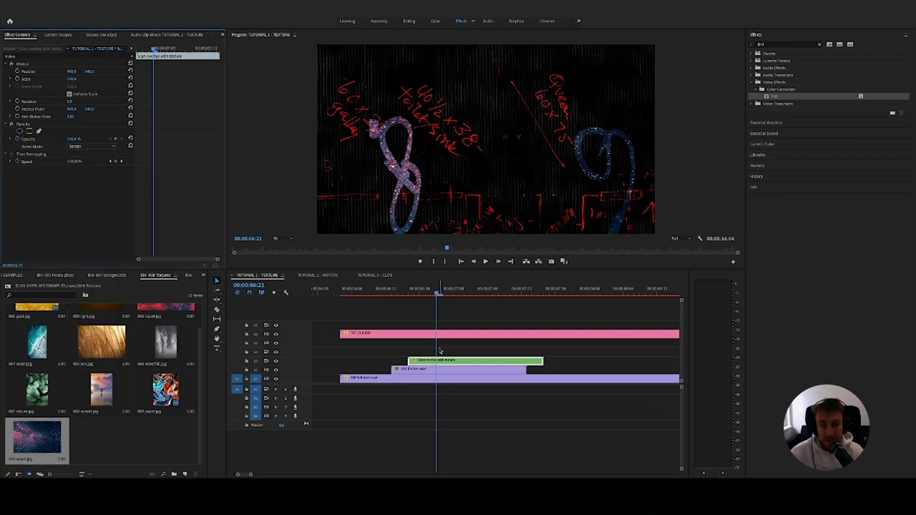
Play back the title from shortly before the overlays start to check the texture-filled digits over the background.
key("space")
left_click(390, 289)
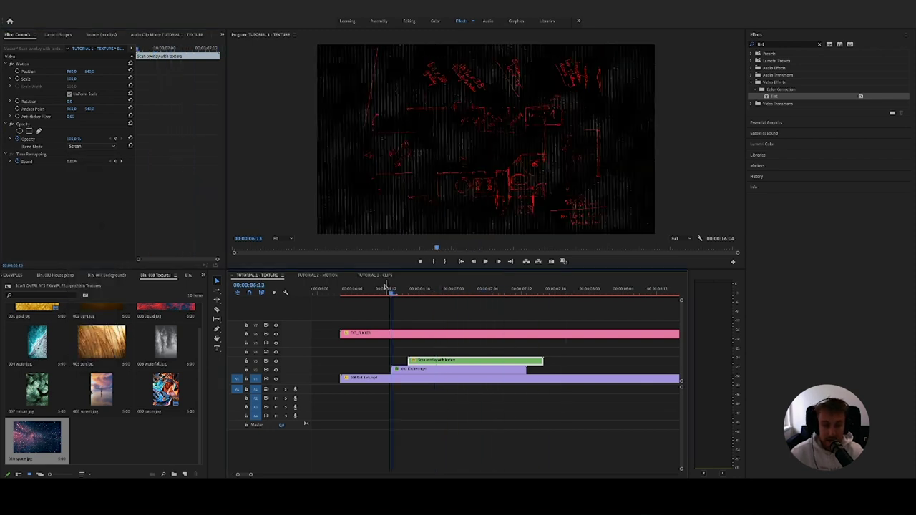
key("space")
key("space")
left_click(365, 288)
key("space")
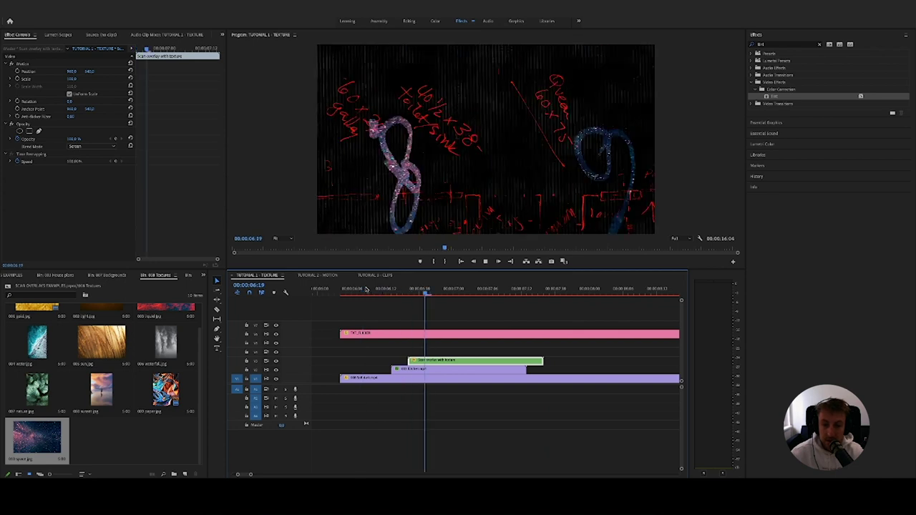
left_click(437, 288)
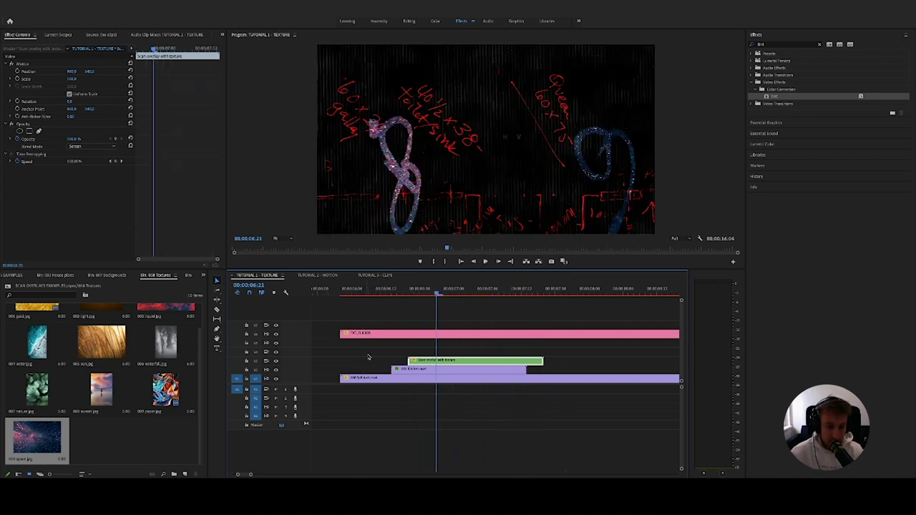
Browse the SCAN OVERLAYS EXAMPLES project bin's overlay and texture clips.
left_click(31, 278)
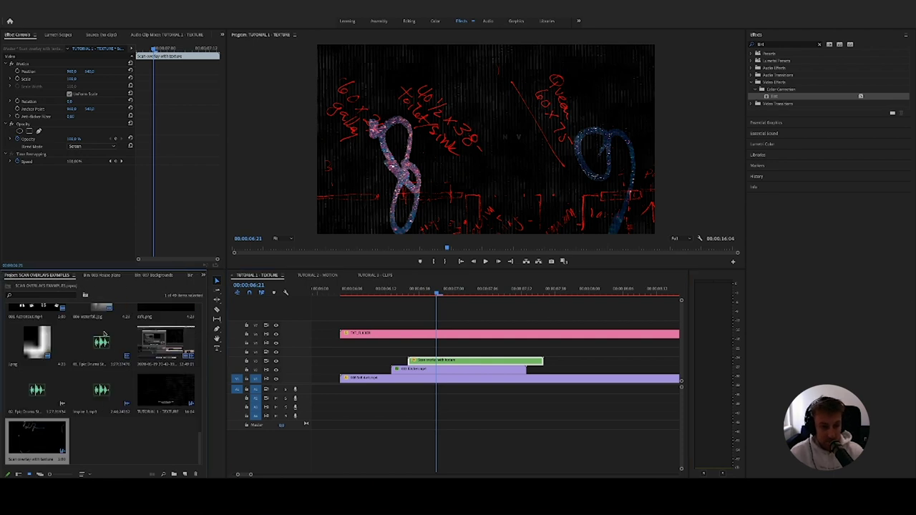
scroll(131, 371, "up", 5)
scroll(133, 371, "up", 3)
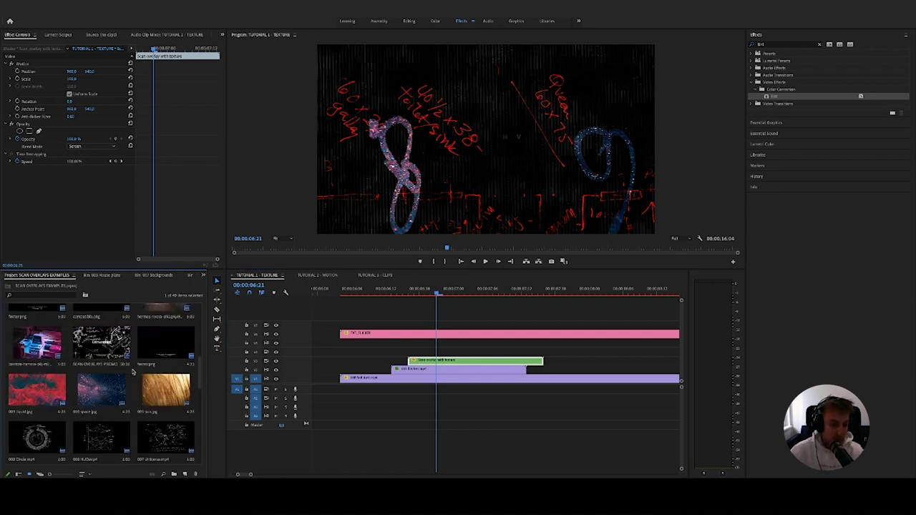
Copy the 014 Numbers clip from the nest into TUTORIAL 1 - TEXTURE and place it on track V4 above the nested overlay.
double_click(465, 361)
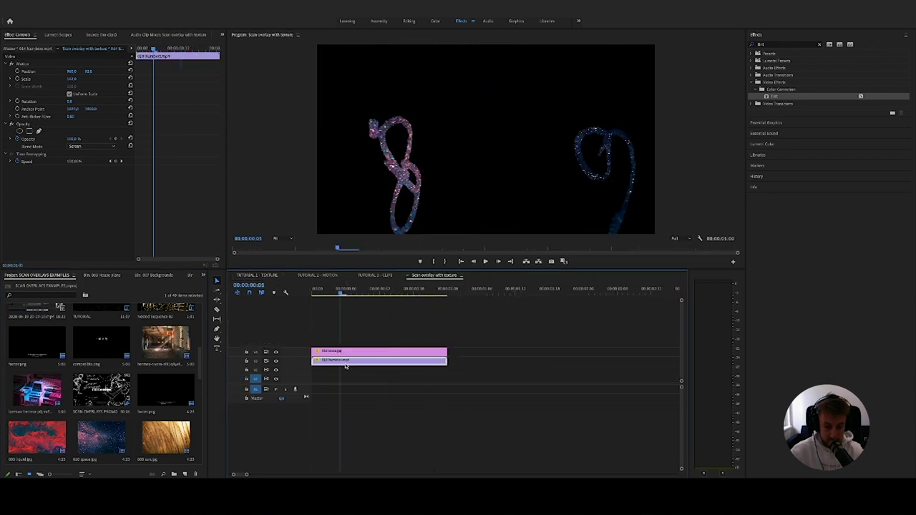
left_click(245, 276)
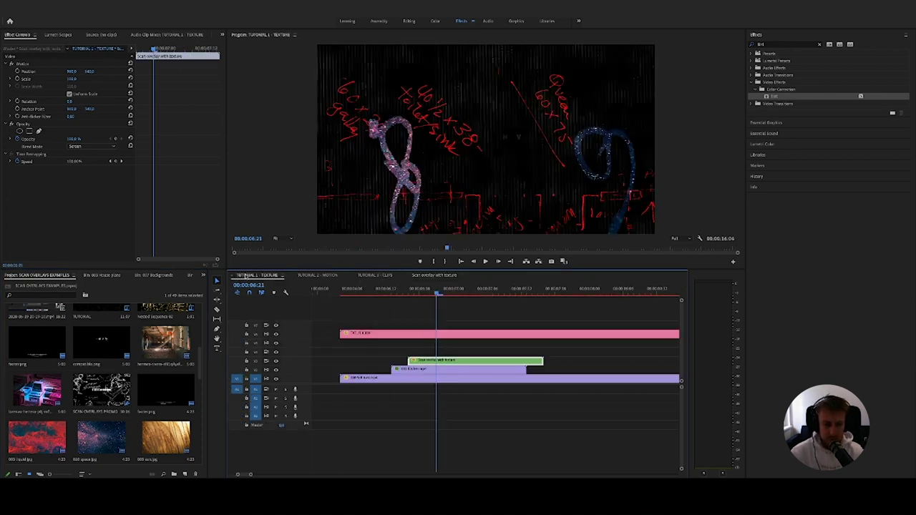
left_click(298, 361)
left_click(255, 343)
key("ctrl+v")
left_click_drag(443, 343, 417, 353)
mouse_move(425, 292)
left_mouse_down()
mouse_move(414, 292)
mouse_move(431, 293)
left_mouse_up()
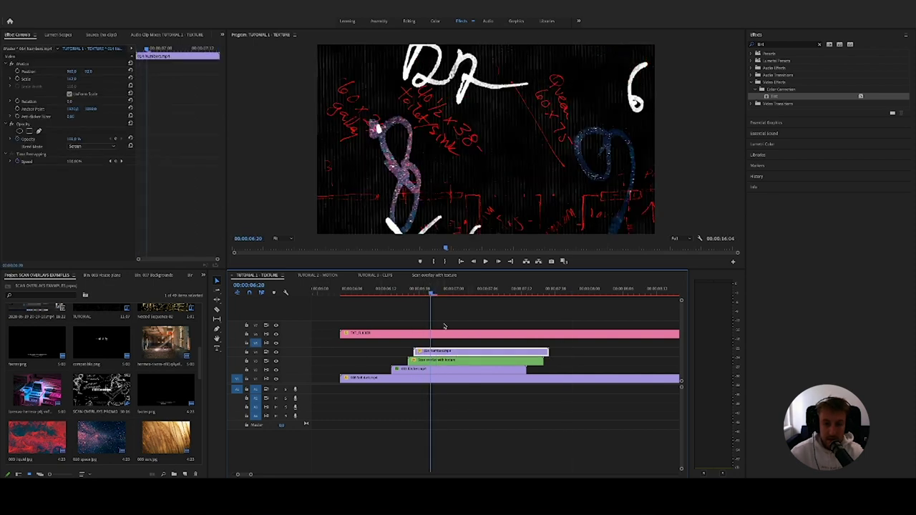
Try scaling down and repositioning the copied 014 Numbers clip as an extra overlay, and delete it.
left_click_drag(73, 79, 23, 79)
left_click_drag(90, 72, 174, 113)
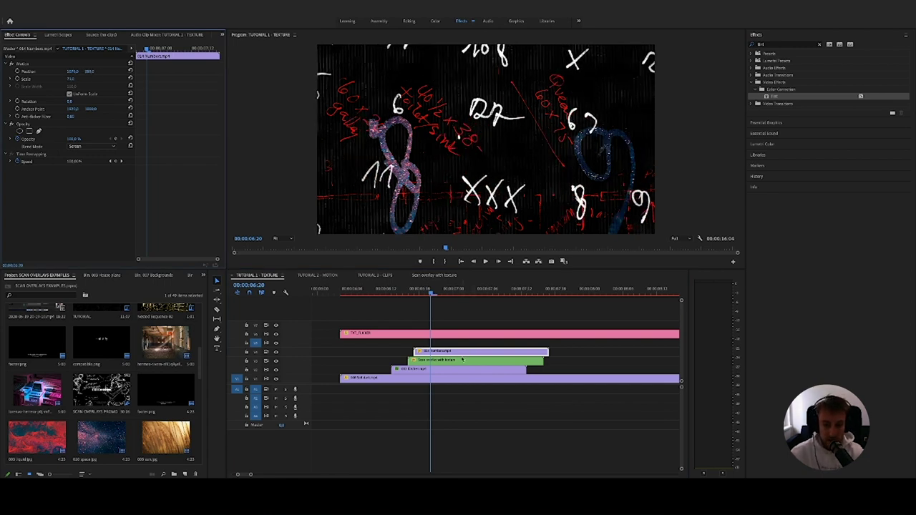
key("Delete")
Reopen the nested overlay and place 001 gold.jpg on track V5 at the start, above 010 space.jpg.
key("space")
left_click(424, 293)
double_click(438, 361)
left_click(352, 351)
scroll(156, 397, "down", 10)
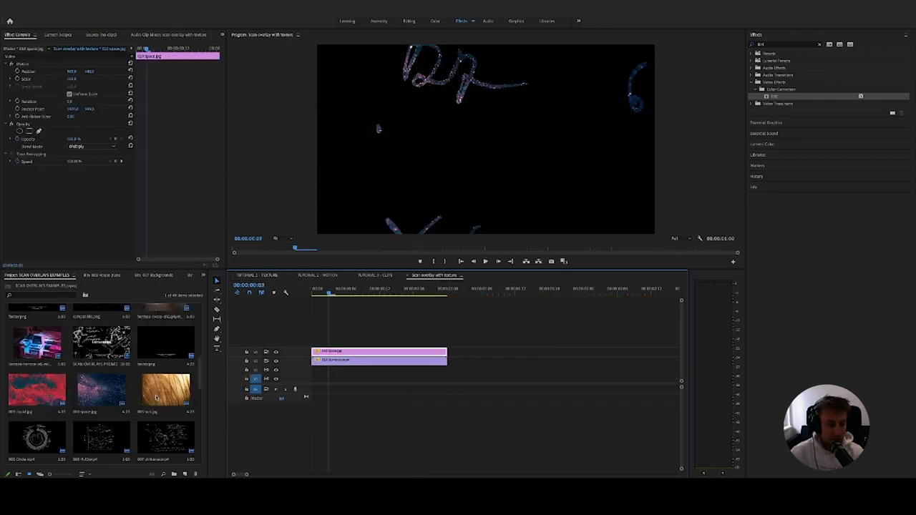
left_click_drag(35, 439, 322, 345)
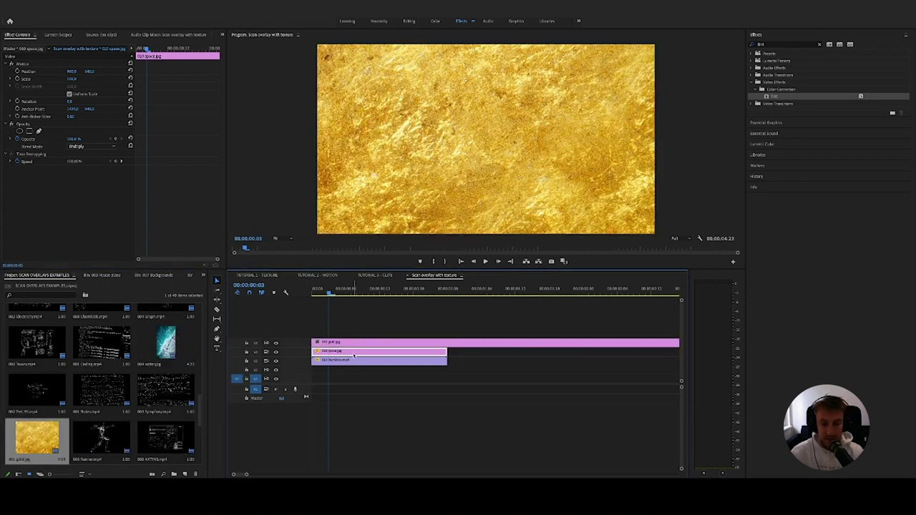
Delete the 010 space.jpg clip and trim 001 gold.jpg to the end of the 014 Numbers clip.
key("Delete")
key("c")
left_click(447, 343)
key("v")
left_click(462, 344)
key("Delete")
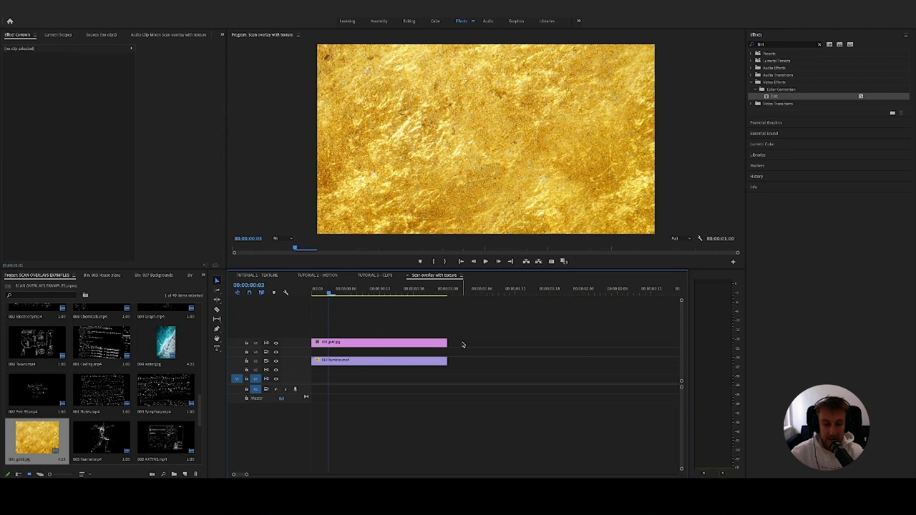
Set the 001 gold.jpg clip's blend mode to Multiply.
left_click(370, 343)
left_click(81, 146)
left_click(88, 182)
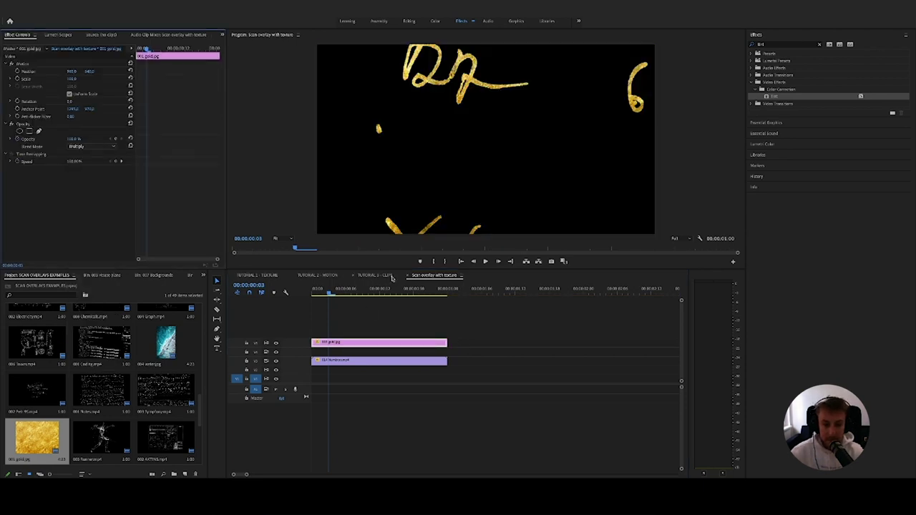
Return to TUTORIAL 1 - TEXTURE and play the title from before the overlays to preview the gold-filled digits.
left_click(265, 277)
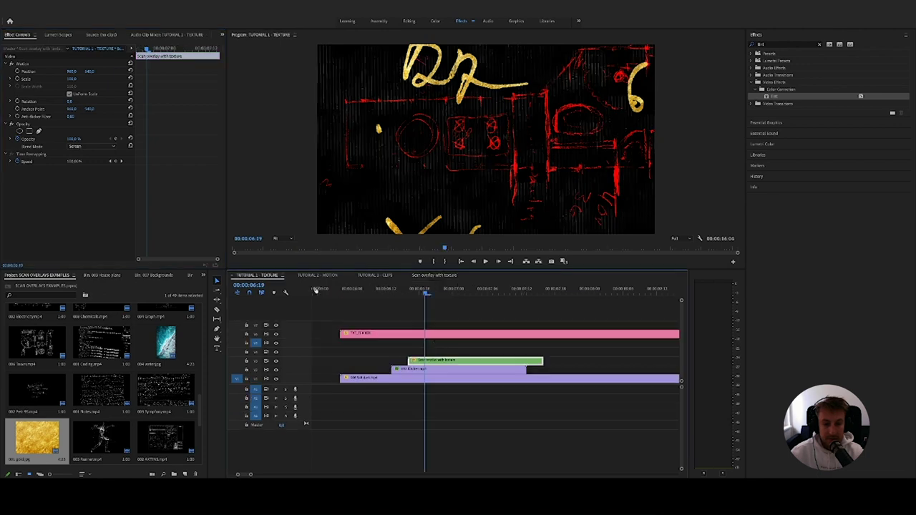
left_click(374, 291)
key("space")
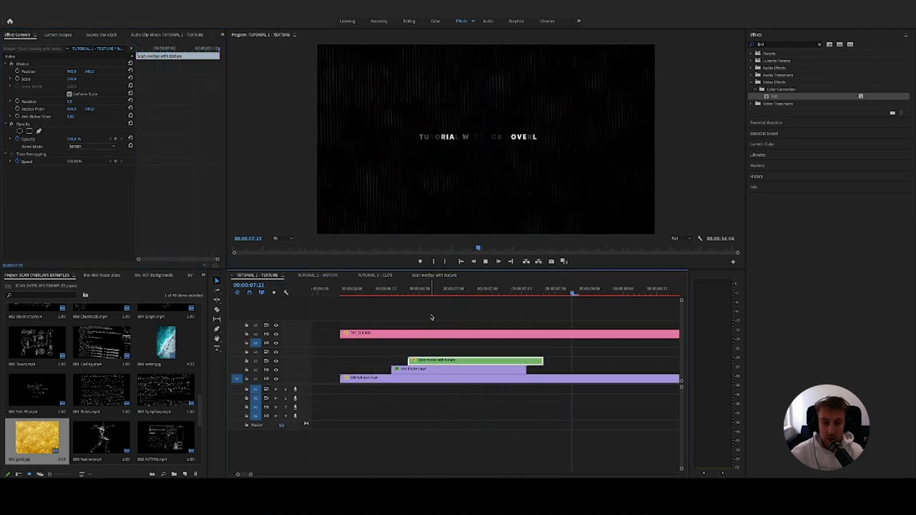
Move the 003 Kitchen.mp4 and nested overlay clips about half a second later under the flickering title and play the section.
key("space")
scroll(476, 350, "down", 3)
left_click_drag(461, 349, 484, 372)
left_click_drag(499, 291, 493, 292)
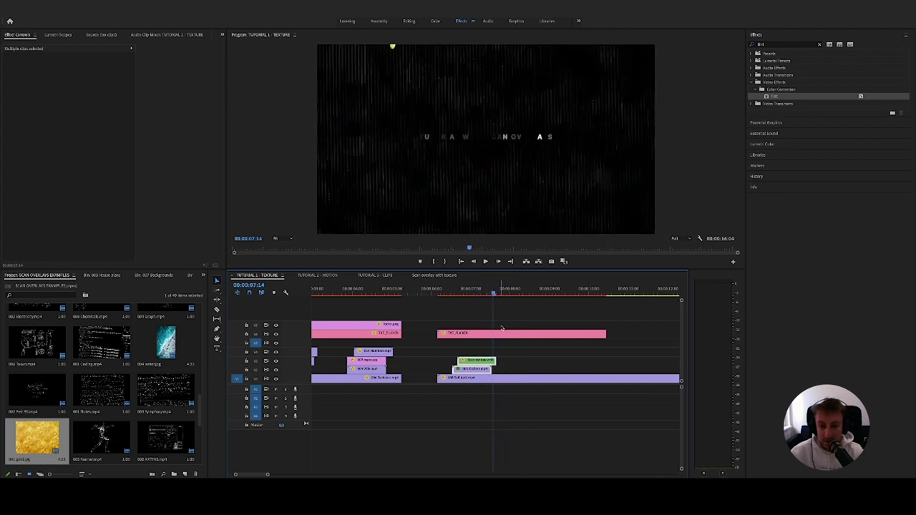
left_click_drag(466, 352, 487, 352)
key("space")
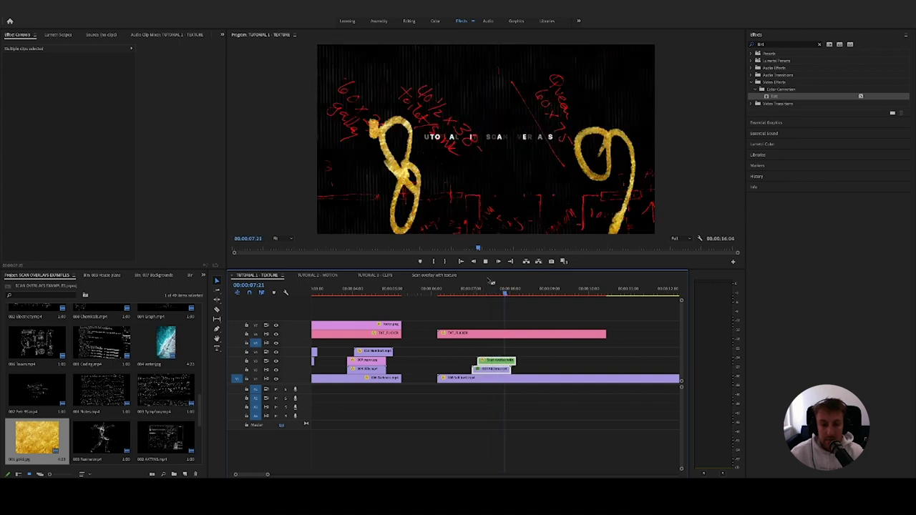
key("space")
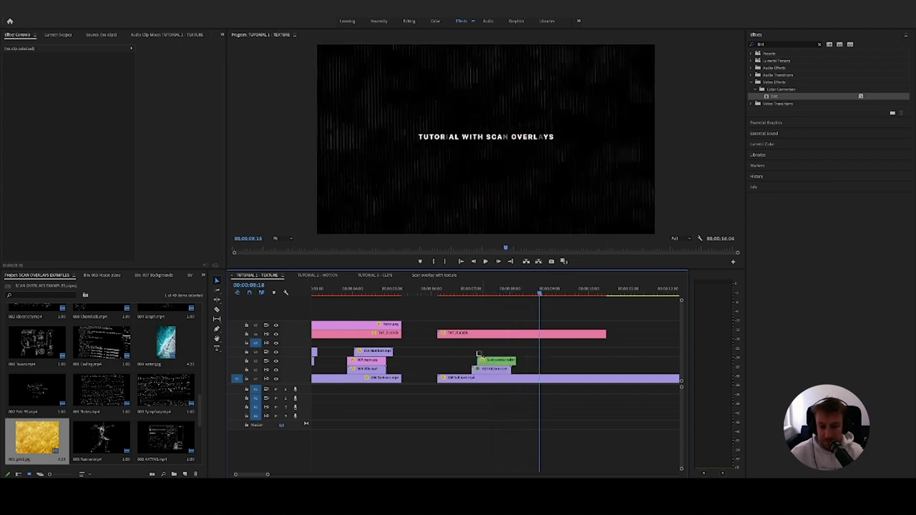
Shift the Kitchen and nested overlay clips about a quarter second later and play the new timing.
left_click_drag(486, 355, 496, 356)
left_click(497, 289)
key("space")
key("space")
left_click(497, 334)
left_click(497, 362)
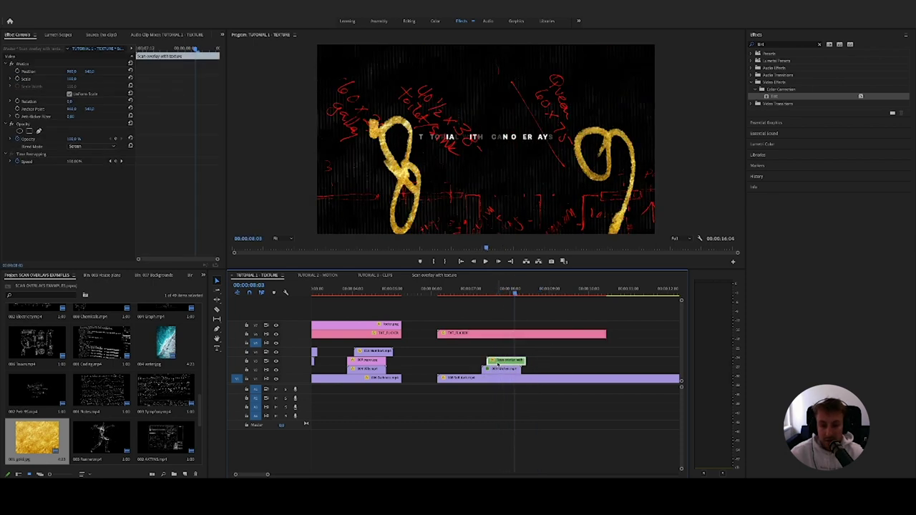
Duplicate 003 Kitchen.mp4 onto track V4 at about 00:00:08:15, scale the copy to 177, rotate it and set its vertical position to -182.
left_click_drag(501, 371, 553, 352)
left_click(562, 353)
left_click_drag(542, 293, 549, 295)
left_click_drag(69, 78, 62, 101)
left_click_drag(90, 72, 99, 73)
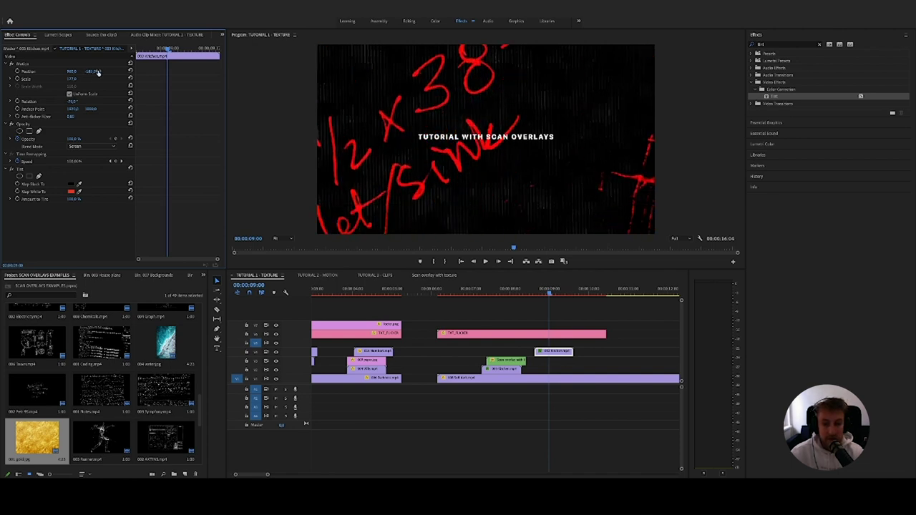
Play the title from before the overlays to review the enlarged Kitchen copy, and return to its start.
left_click(498, 288)
key("space")
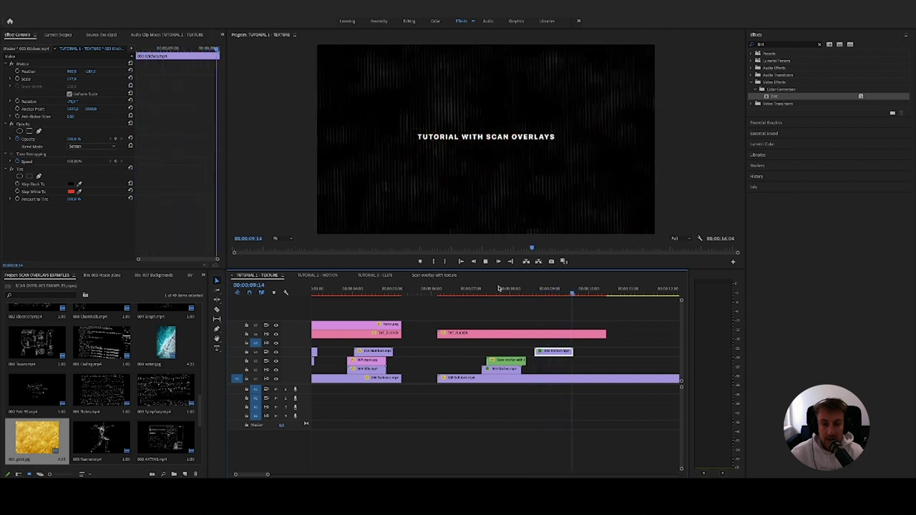
key("space")
left_click(545, 289)
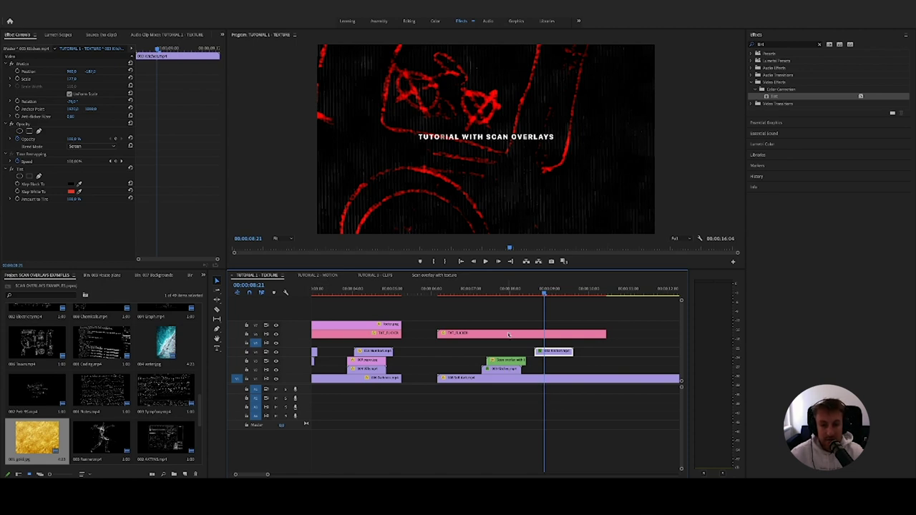
Set the blend mode of the nested Scan overlay with texture clip to Difference.
scroll(551, 339, "down", 3)
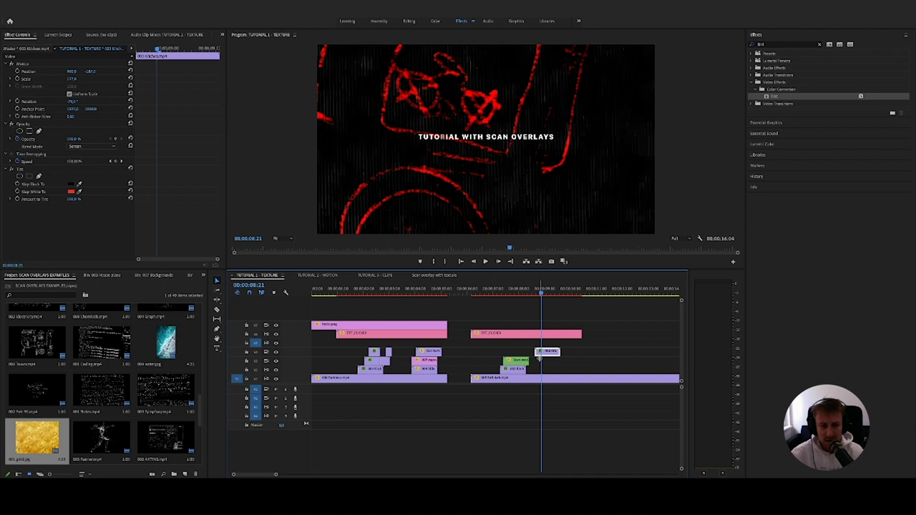
left_click_drag(540, 290, 510, 291)
left_click(516, 362)
left_click(92, 146)
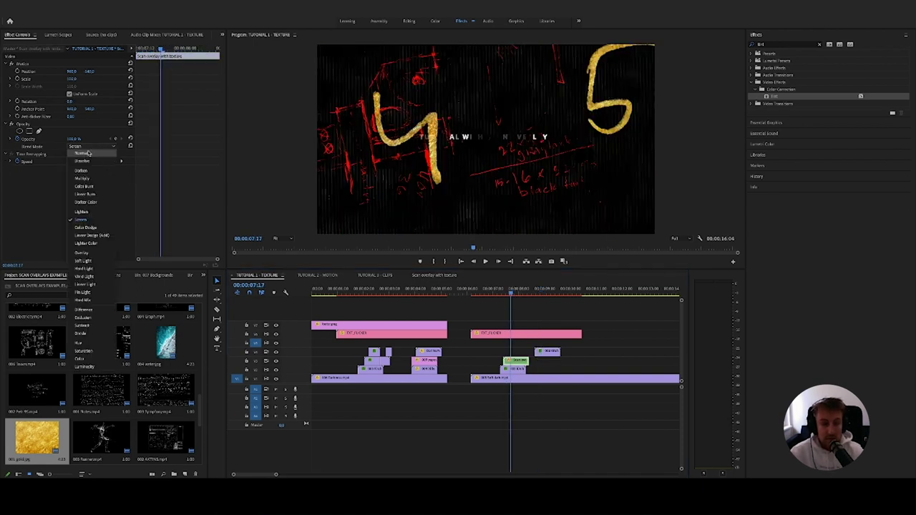
left_click(104, 310)
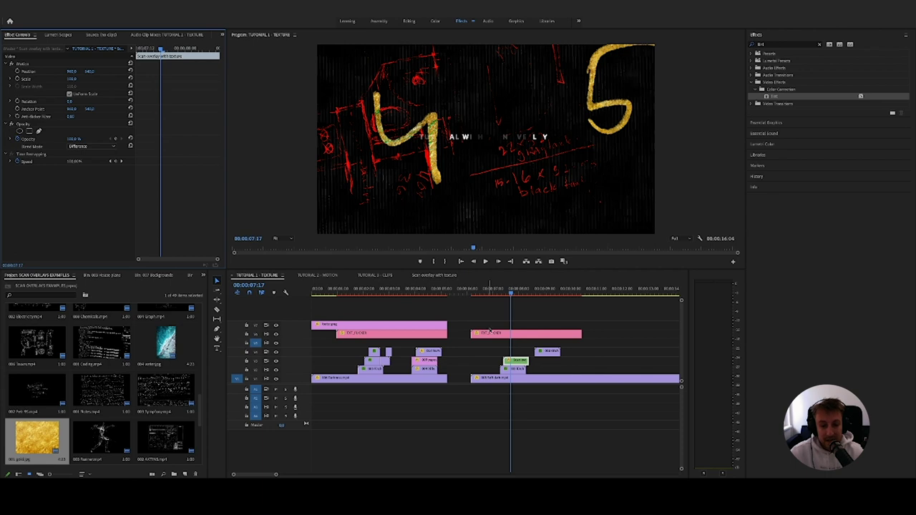
Move the second title's clips up one track and place 001 gold.jpg on V1 beneath 008 soft dark.mp4.
left_click(510, 379)
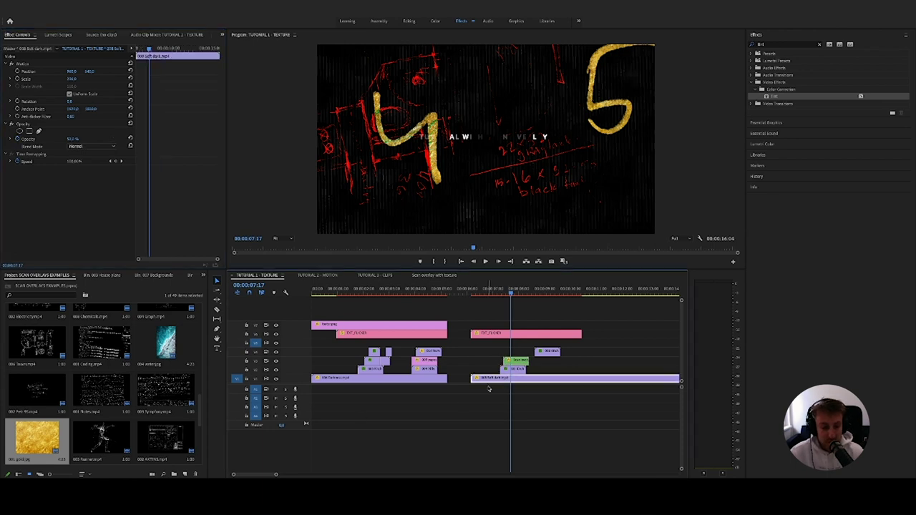
left_click_drag(492, 315, 527, 369)
left_click_drag(37, 438, 473, 379)
left_click(499, 291)
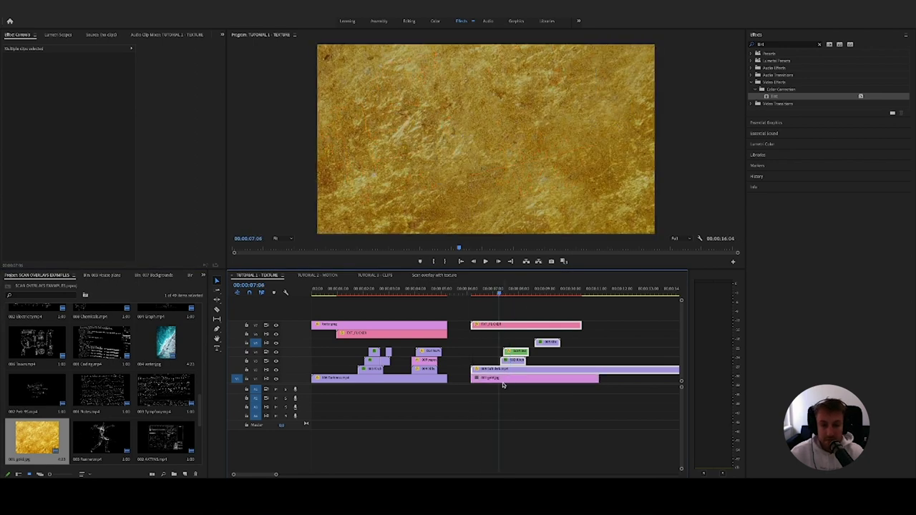
Adjust the opacity of 008 soft dark.mp4 above the gold layer and check the blend at the nested overlay.
left_click(503, 379)
left_click(499, 370)
left_click_drag(75, 138, 36, 138)
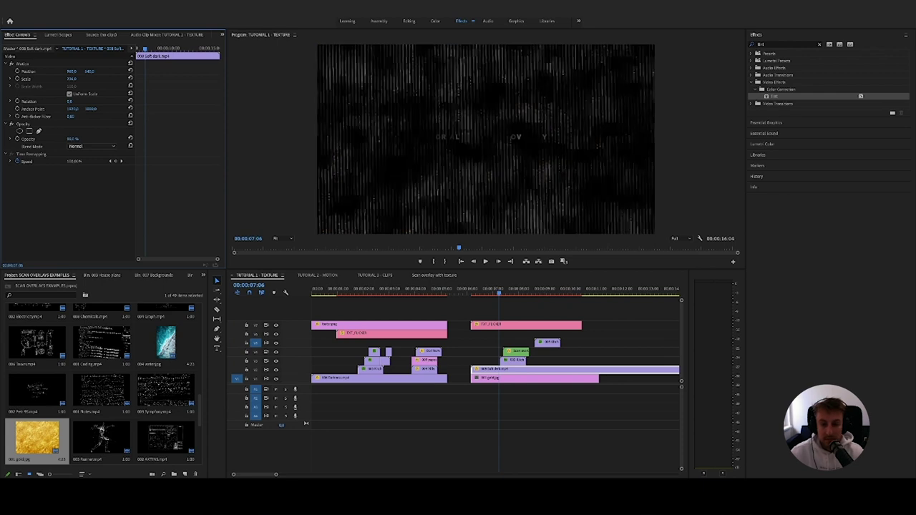
left_click(512, 291)
left_click(503, 378)
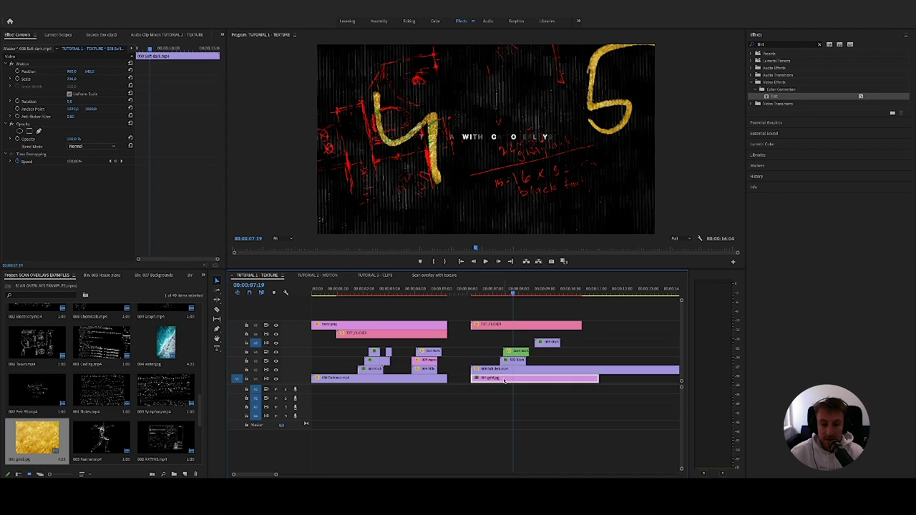
left_click(502, 369)
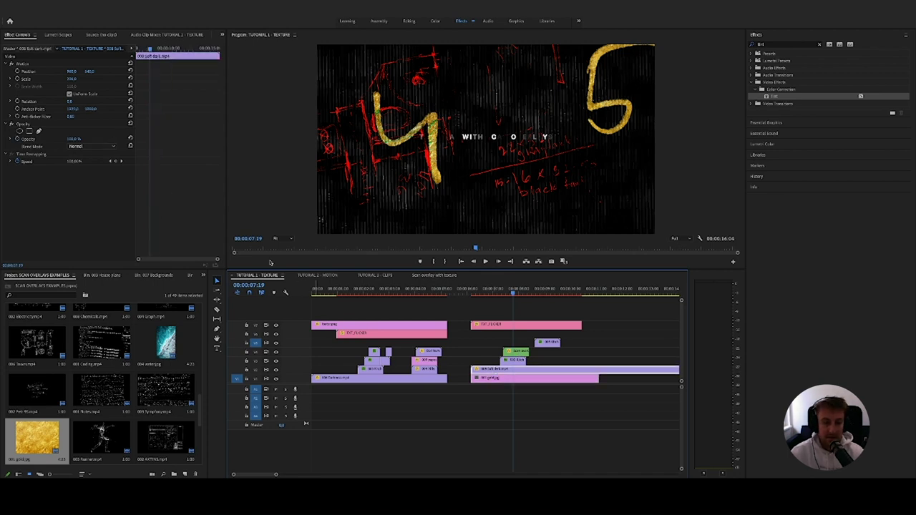
left_click(584, 410)
left_click(519, 368)
mouse_move(71, 139)
left_mouse_down()
mouse_move(51, 139)
mouse_move(73, 139)
left_mouse_up()
Delete 001 gold.jpg and place the piano keyboard video on V1 beneath 008 soft dark.mp4 in its place.
left_click(497, 378)
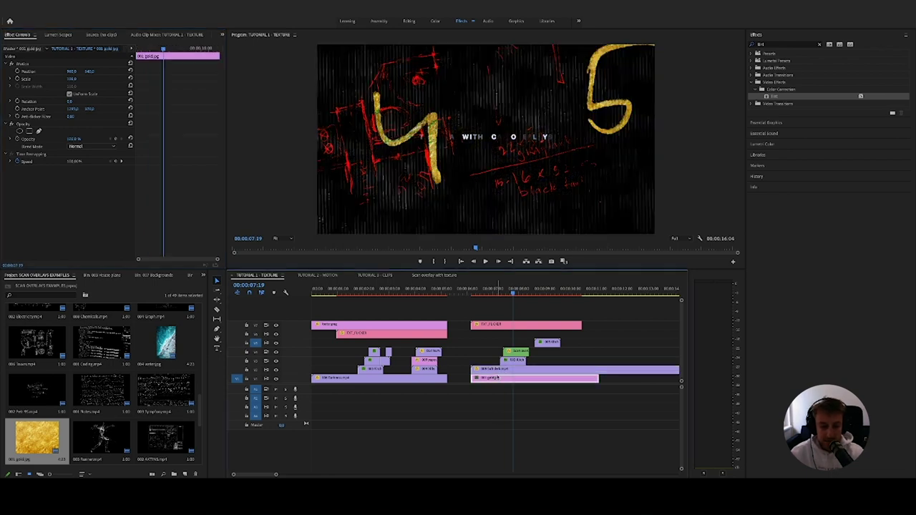
key("Delete")
scroll(152, 358, "up", 5)
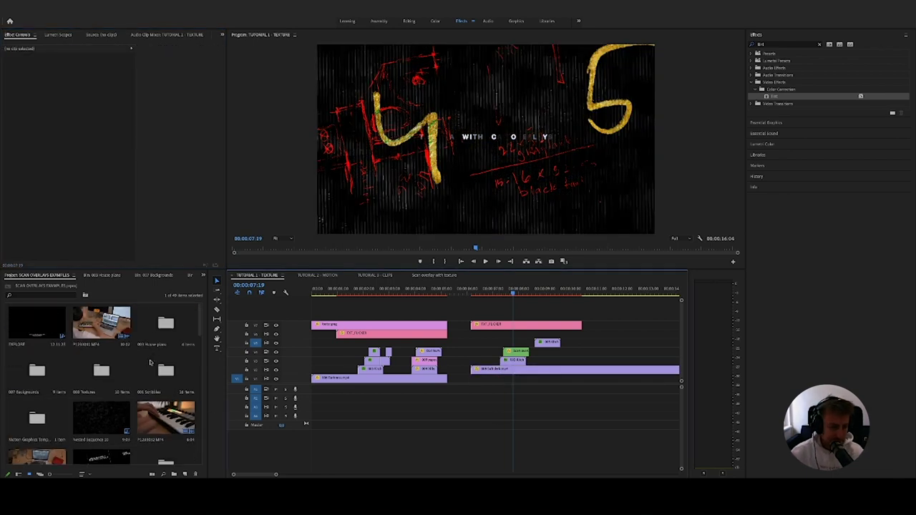
left_click_drag(165, 418, 475, 387)
left_click(487, 290)
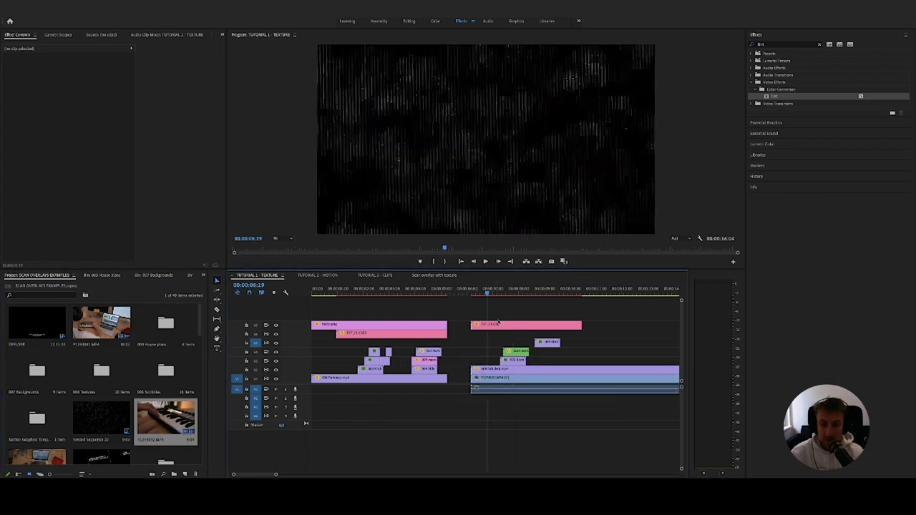
Lower the opacity of 008 soft dark.mp4 to about 61% over the piano keyboard video and play the result.
left_click(497, 382)
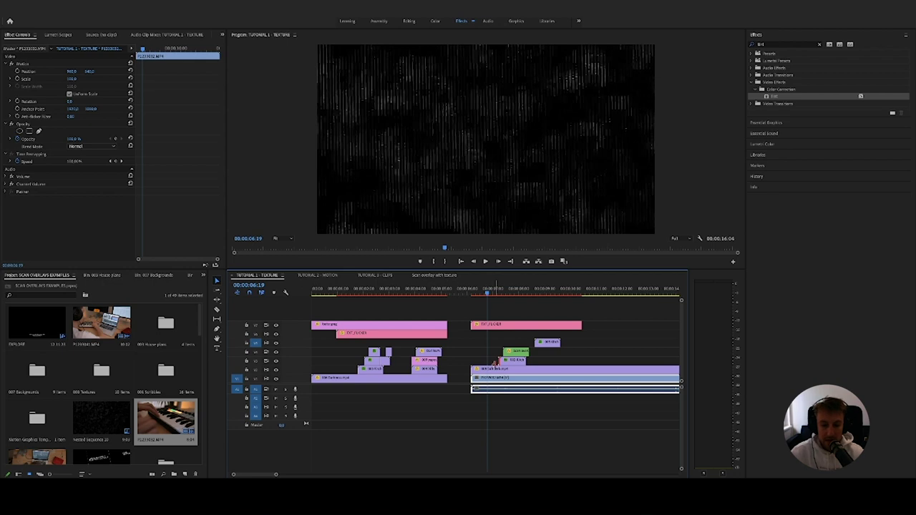
left_click(495, 378)
left_click_drag(74, 139, 50, 138)
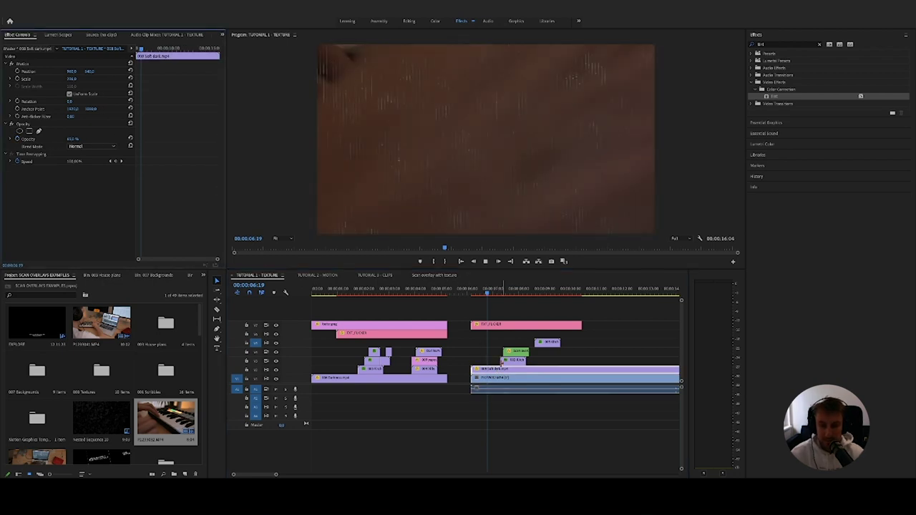
key("space")
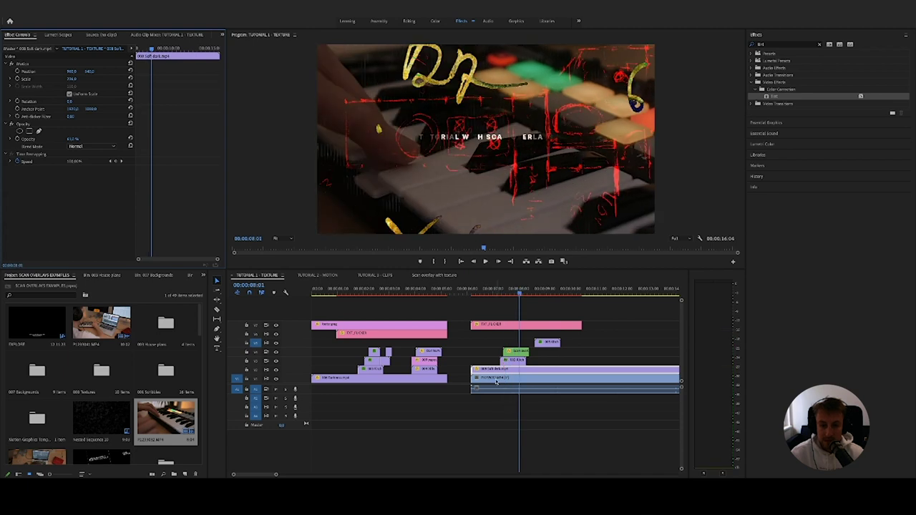
In the Color workspace, set the piano keyboard clip's Lumetri saturation to 0 and raise its contrast to about 87.
left_click(495, 382)
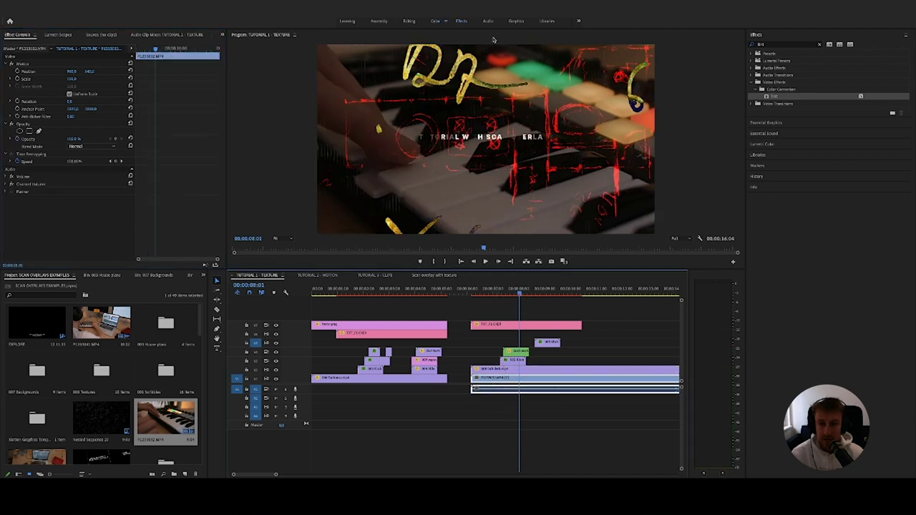
left_click(435, 21)
left_click_drag(832, 222, 680, 227)
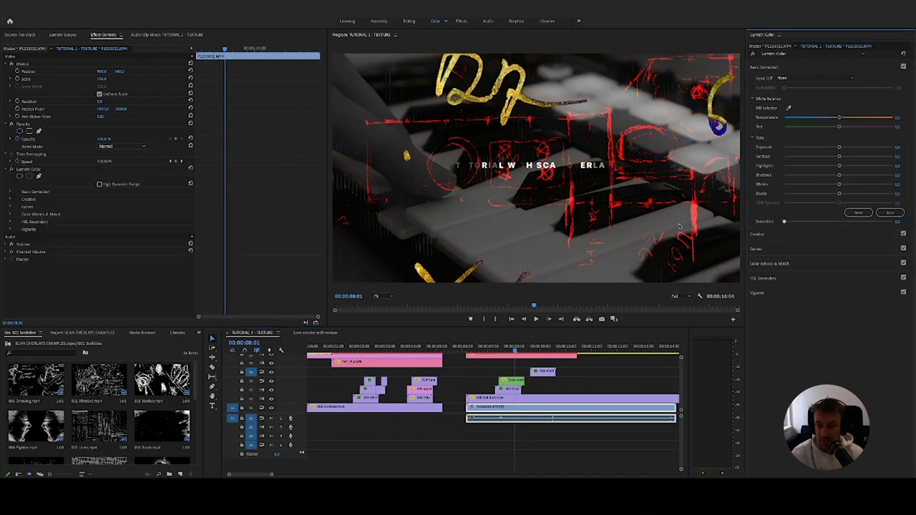
left_click_drag(853, 157, 889, 157)
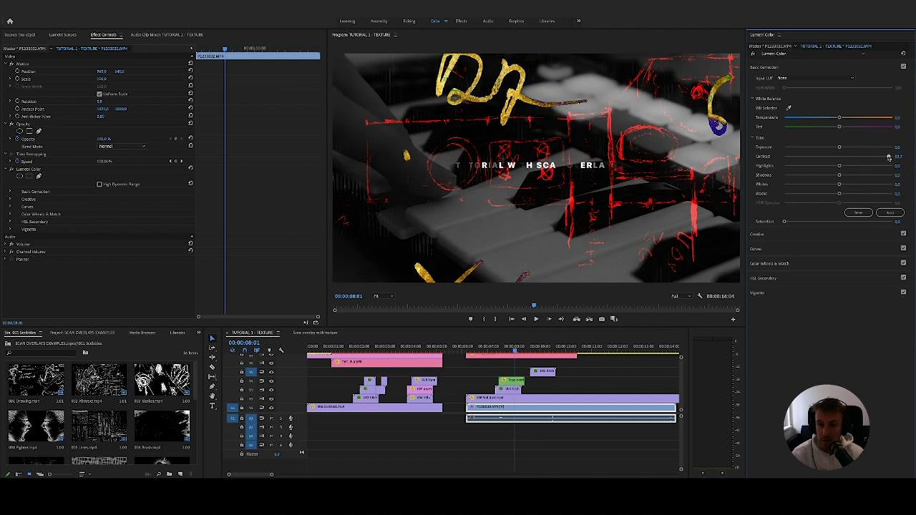
Play the second title section from its start to review the black-and-white piano video behind the overlays.
left_click(470, 348)
key("space")
key("minus")
key("minus")
key("space")
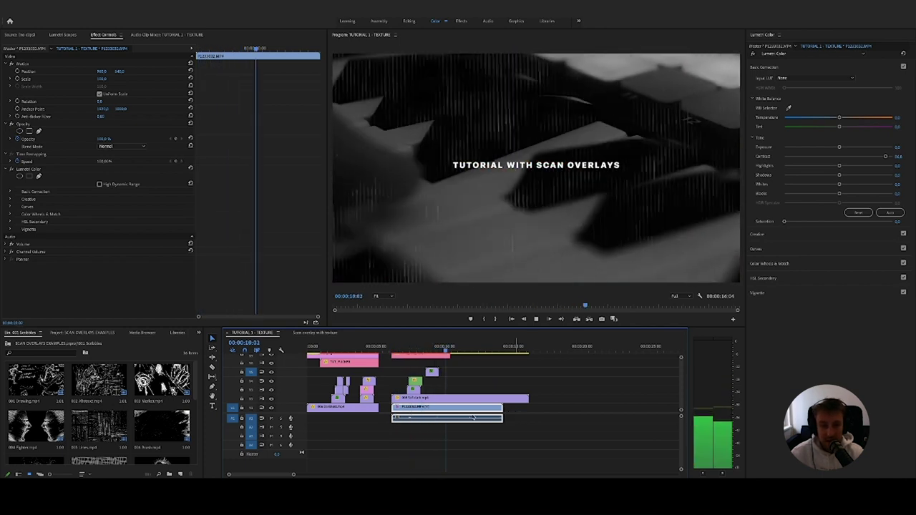
key("space")
Delete the piano keyboard clip and its audio from beneath the second title.
left_click(508, 414)
left_click(483, 413)
key("Delete")
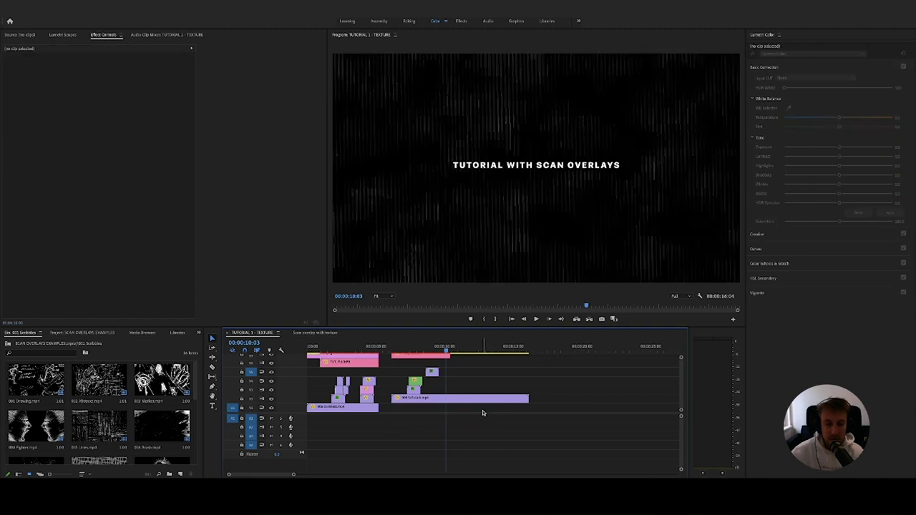
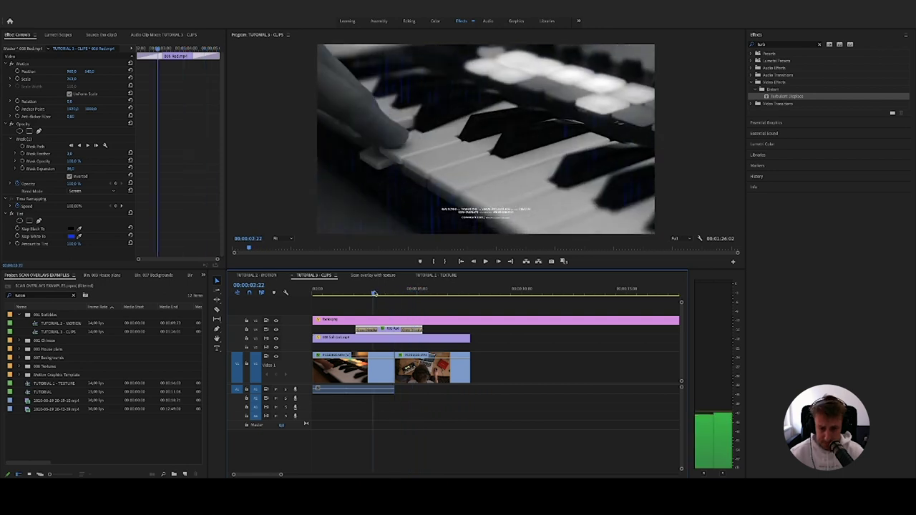
In TUTORIAL 3 - CLIPS, duplicate both video clips on V1 after the originals, leaving a gap, and play the copies.
left_click(468, 289)
left_click_drag(516, 371, 549, 370)
left_click(525, 290)
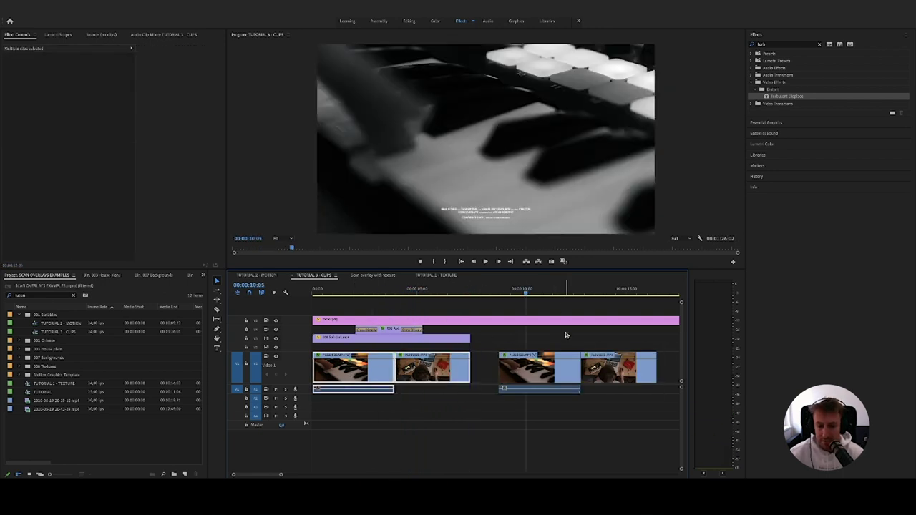
key("space")
key("space")
Cut the pink credits image clip at the start of the duplicated videos, delete the portion above them and play the result.
key("c")
left_click(499, 320)
key("v")
left_click(513, 322)
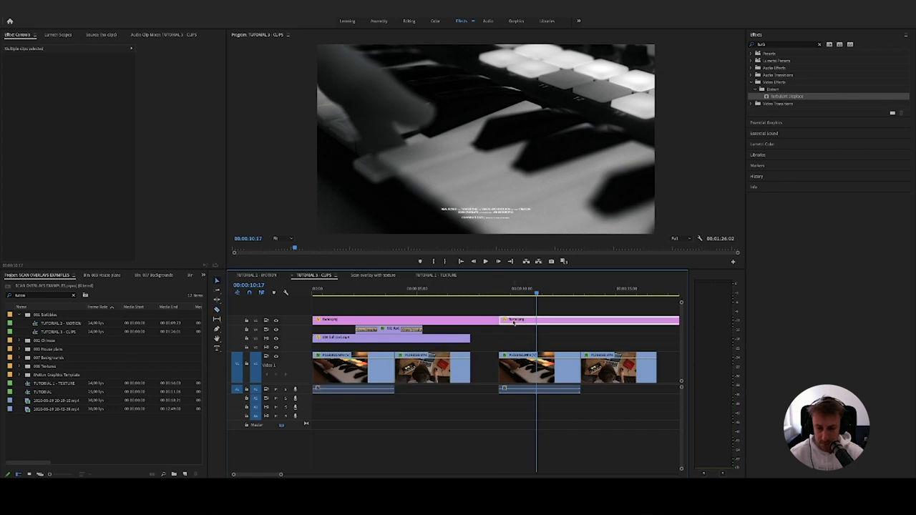
key("Delete")
key("space")
key("space")
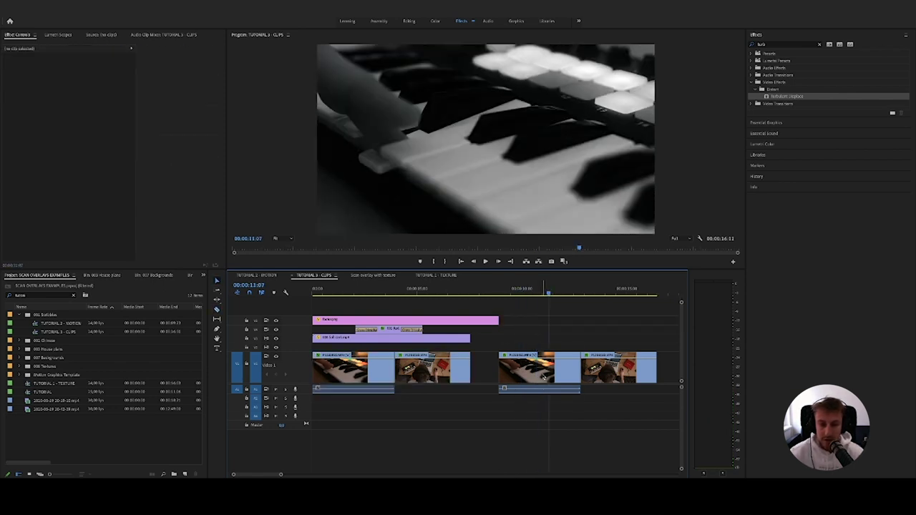
Toggle Lumetri Color off and on for the duplicated piano clip to compare its grading, and review both copied clips.
left_click(542, 375)
left_click(11, 169)
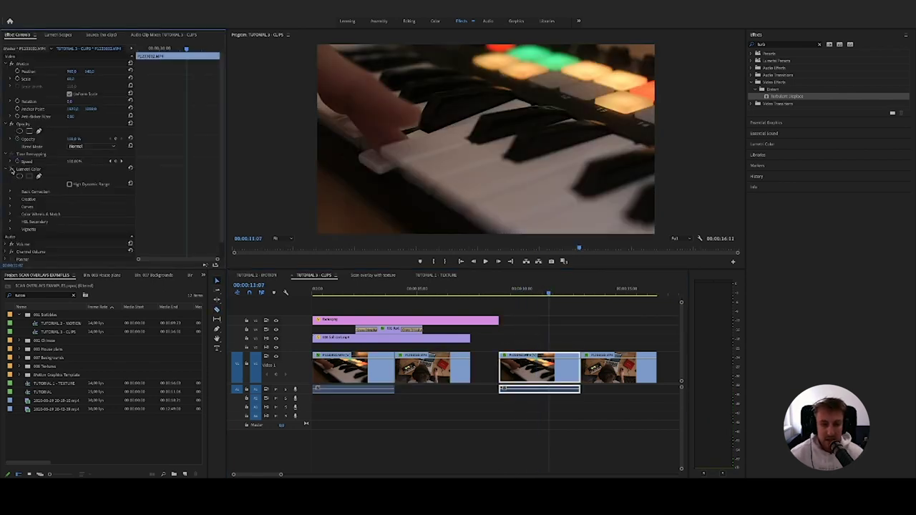
left_click(11, 170)
left_click(11, 170)
left_click(11, 169)
key("space")
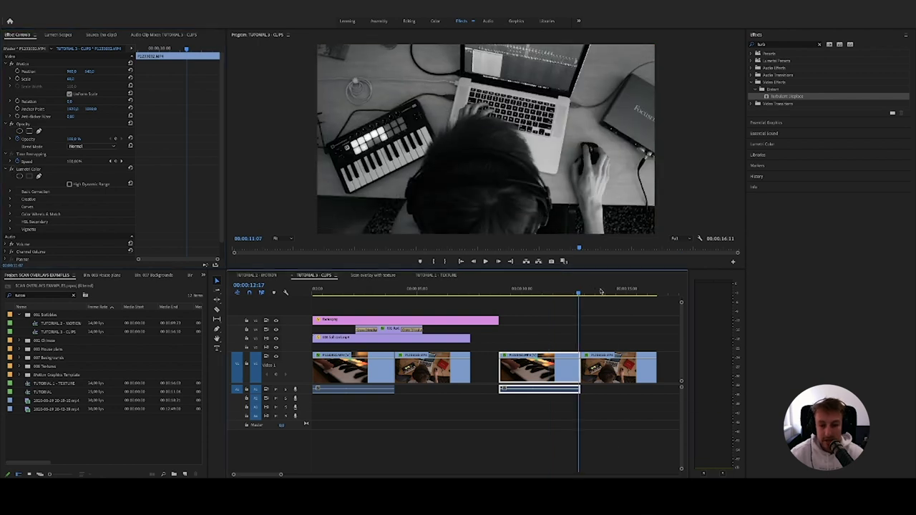
left_click_drag(604, 298, 551, 302)
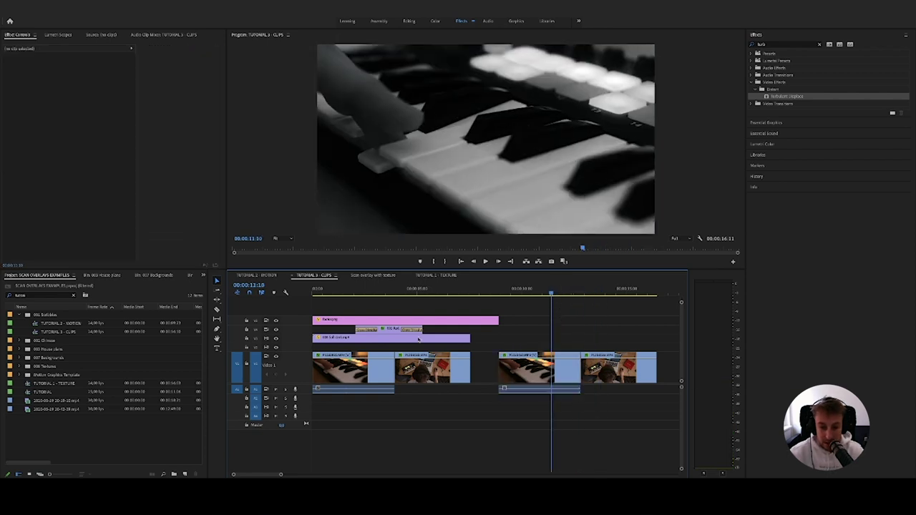
Duplicate the 008 soft dark.mp4 texture clip so the copy spans the two duplicated video clips on the same track.
left_click(399, 338)
scroll(410, 337, "right", 3)
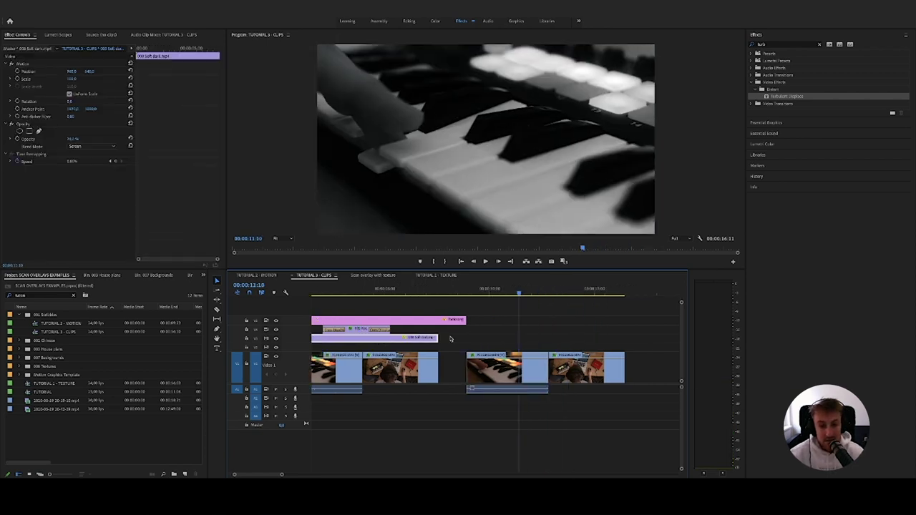
left_click_drag(346, 340, 526, 336)
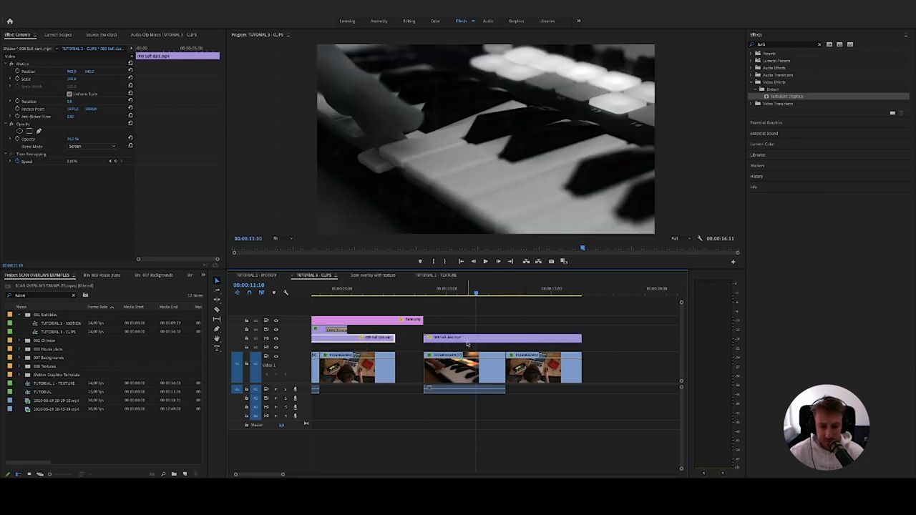
Delete the duplicated texture clip and place a fresh 008 Soft dark.mp4 from the 007 Backgrounds bin above the two duplicated video clips.
key("Delete")
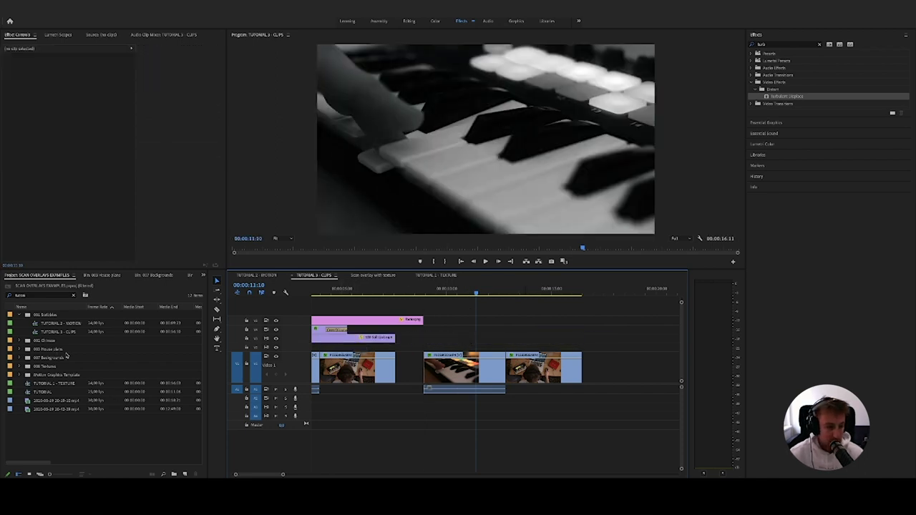
double_click(51, 358)
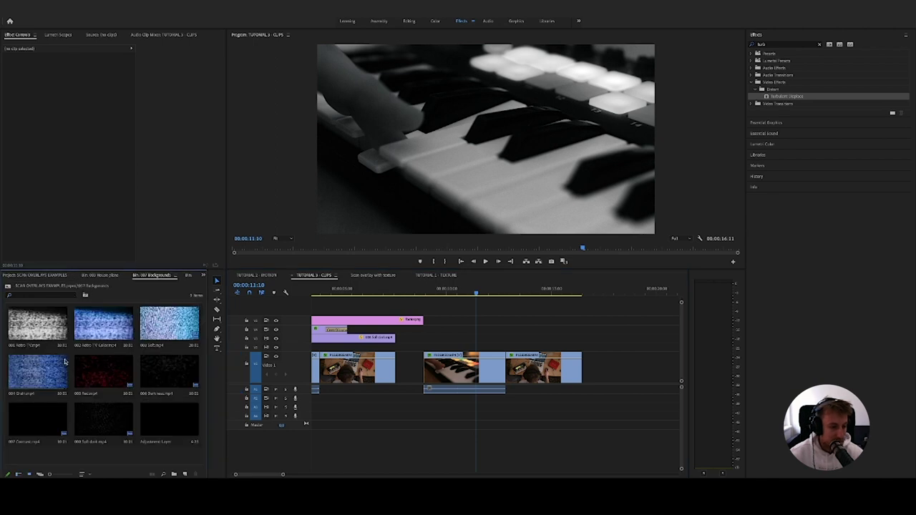
left_click(109, 425)
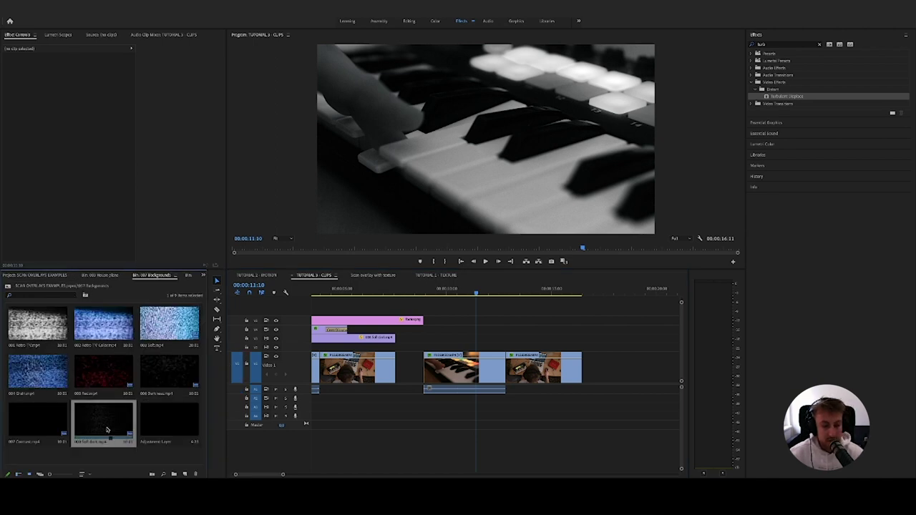
left_click_drag(107, 429, 430, 337)
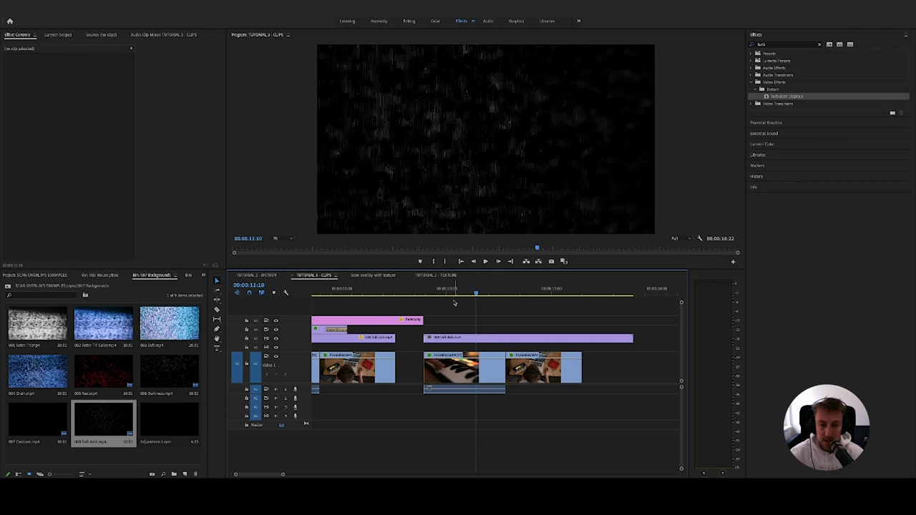
Try the Multiply and Screen blend modes on the new 008 Soft dark.mp4 clip and play it over the footage.
left_click(469, 342)
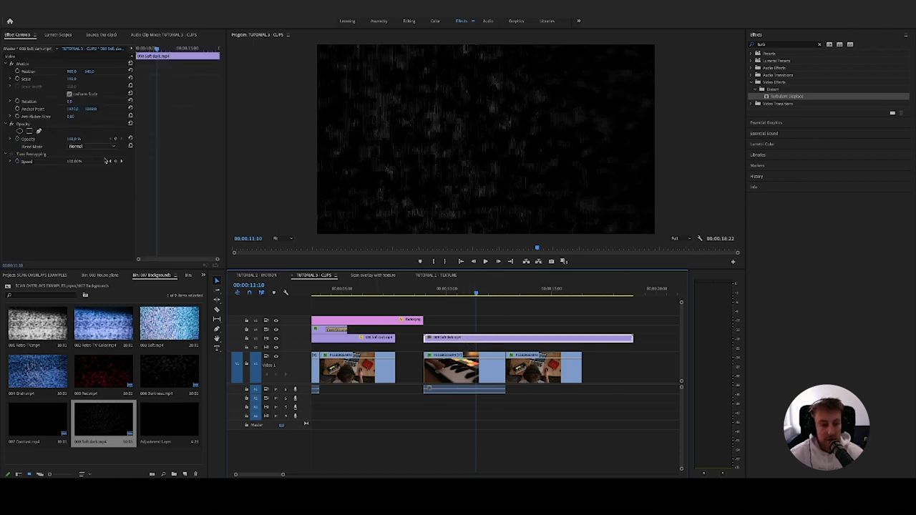
left_click(108, 147)
left_click(93, 183)
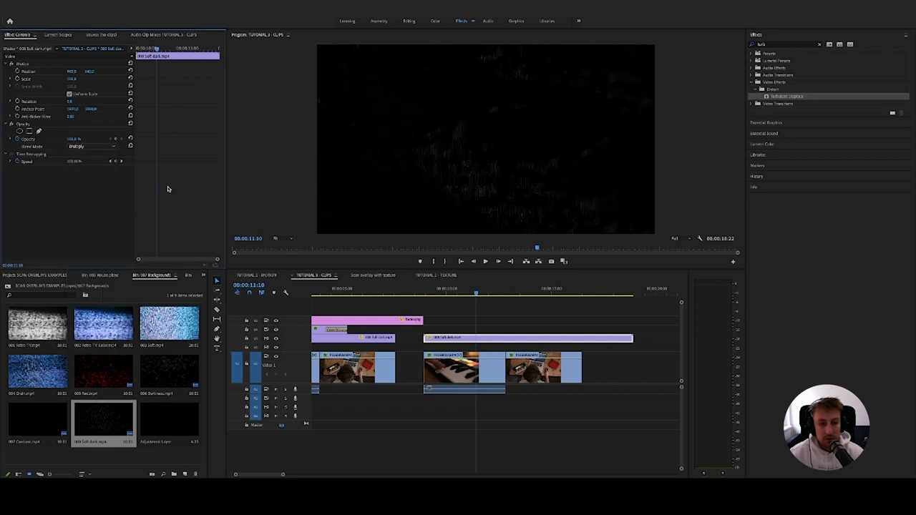
left_click(106, 146)
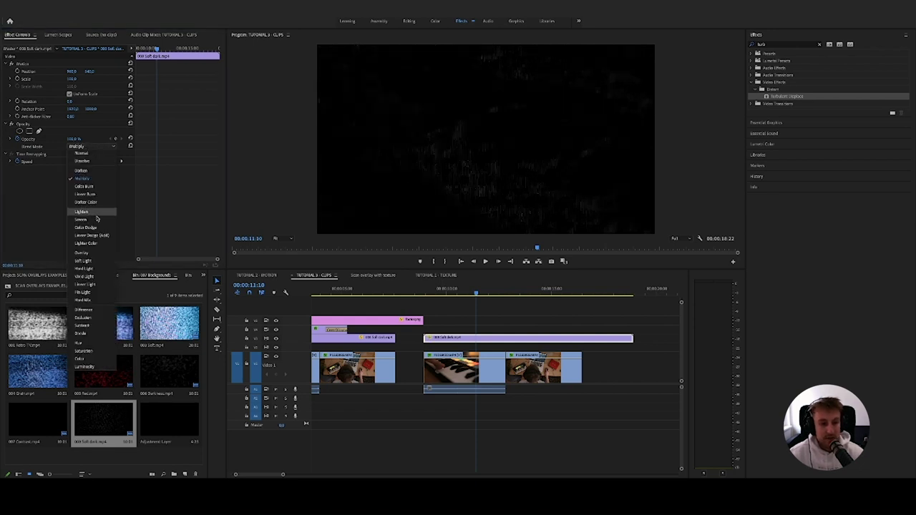
left_click(95, 221)
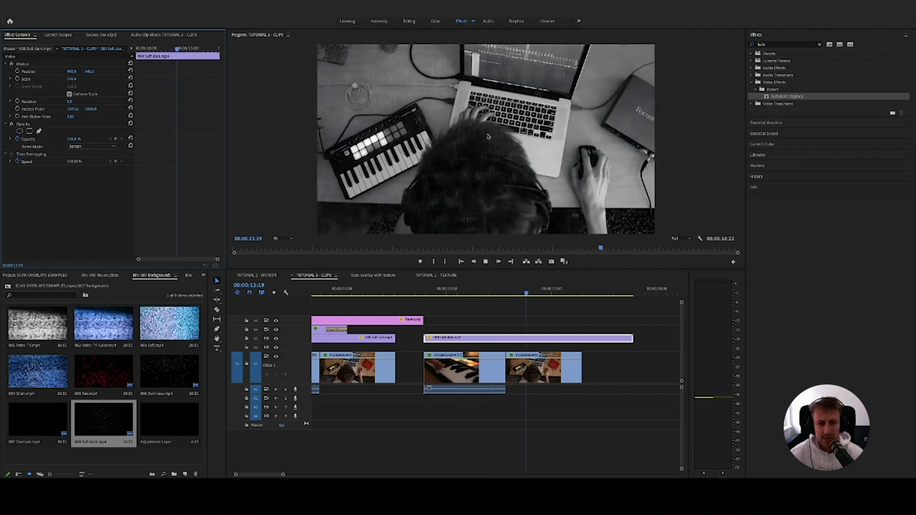
key("space")
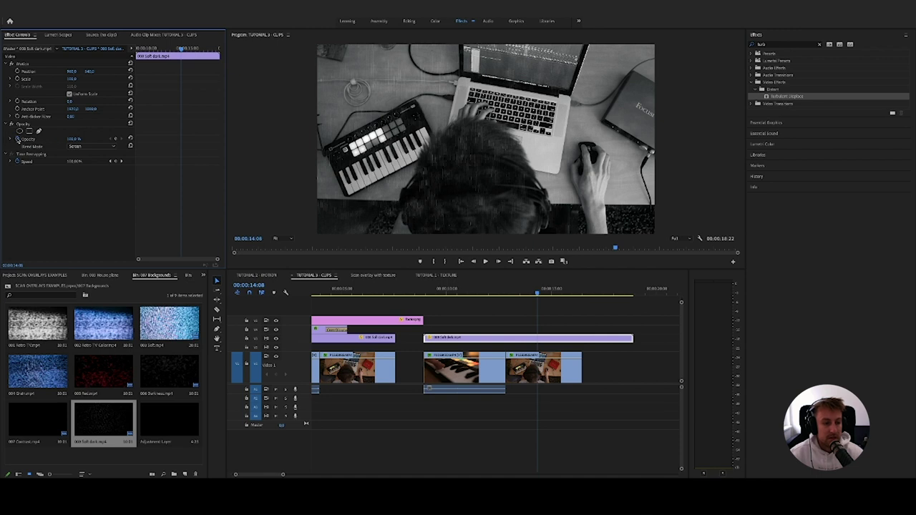
Turn off opacity keyframing on the texture clip, lower its opacity, try Overlay, set the blend mode to Hard Light and play it.
left_click(17, 139)
left_click_drag(70, 139, 27, 139)
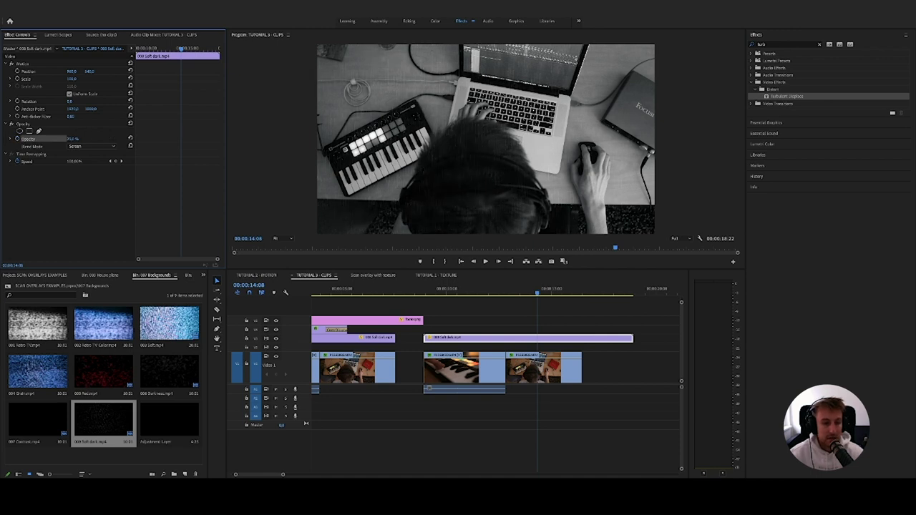
left_click(93, 146)
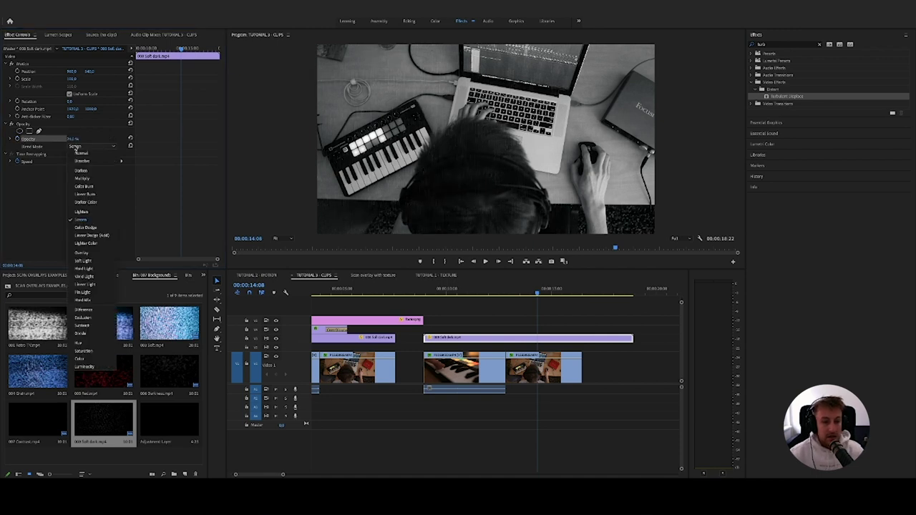
left_click(92, 254)
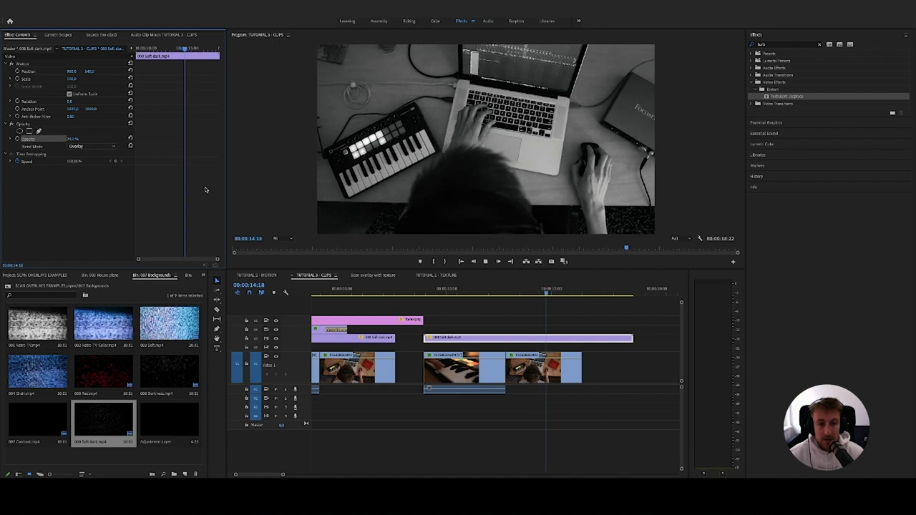
left_click(93, 146)
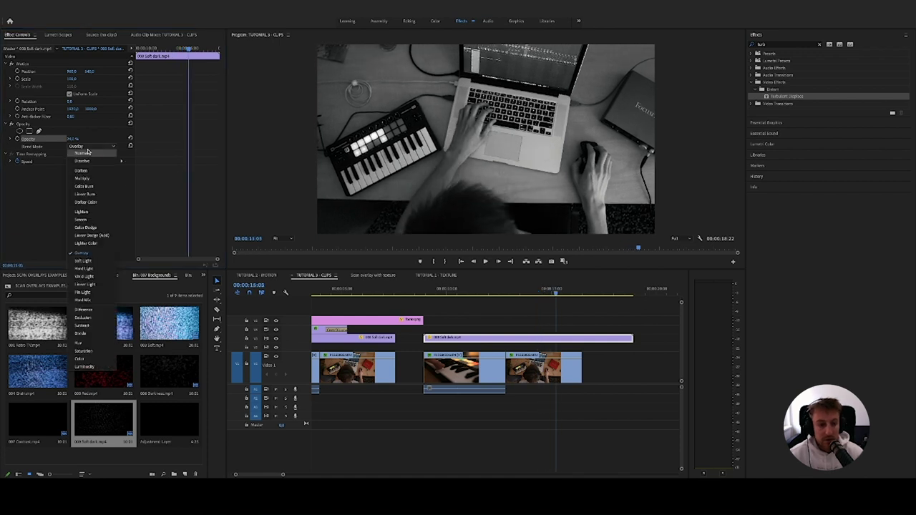
left_click(100, 269)
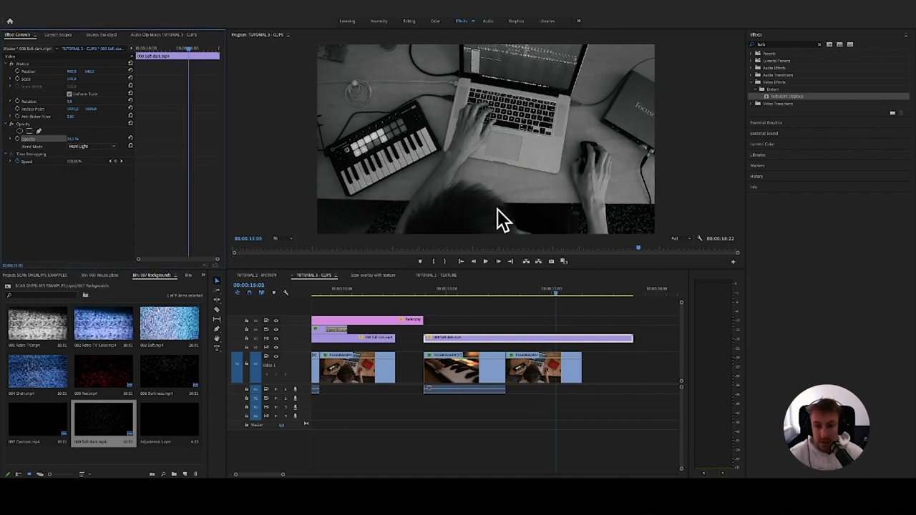
key("space")
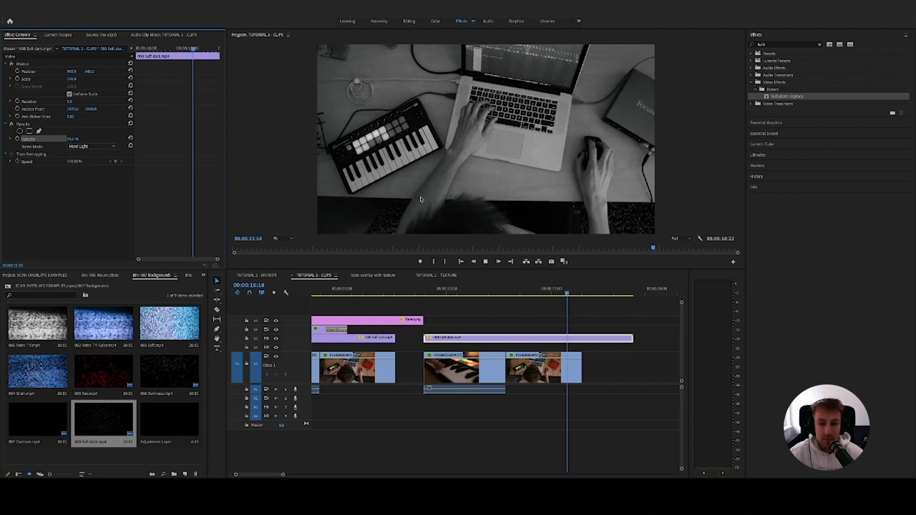
key("space")
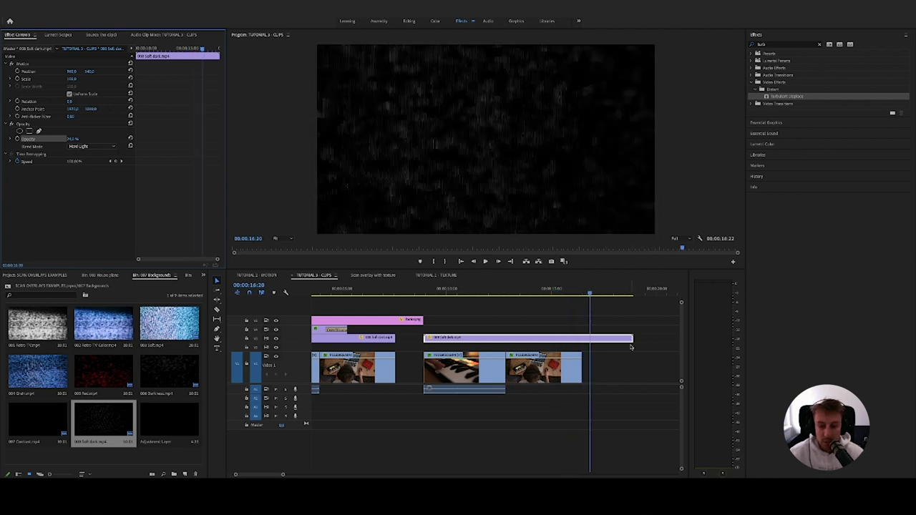
Trim the texture clip to end with the duplicated video clips, play it and compare the picture with the texture track's visibility toggled.
left_click_drag(632, 339, 580, 341)
left_click(455, 292)
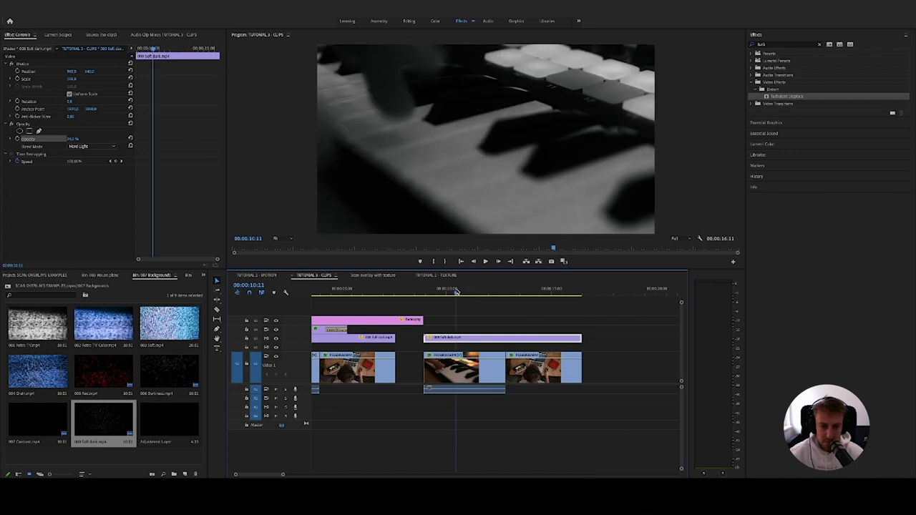
key("space")
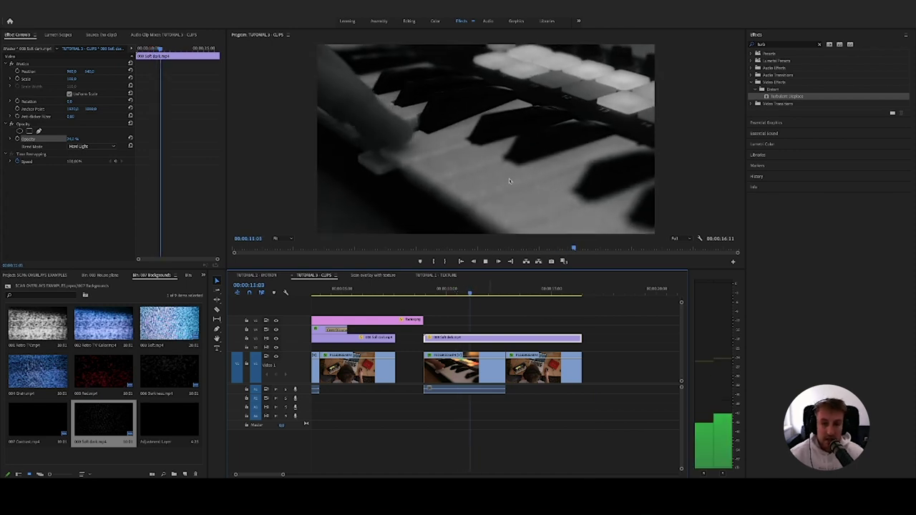
key("space")
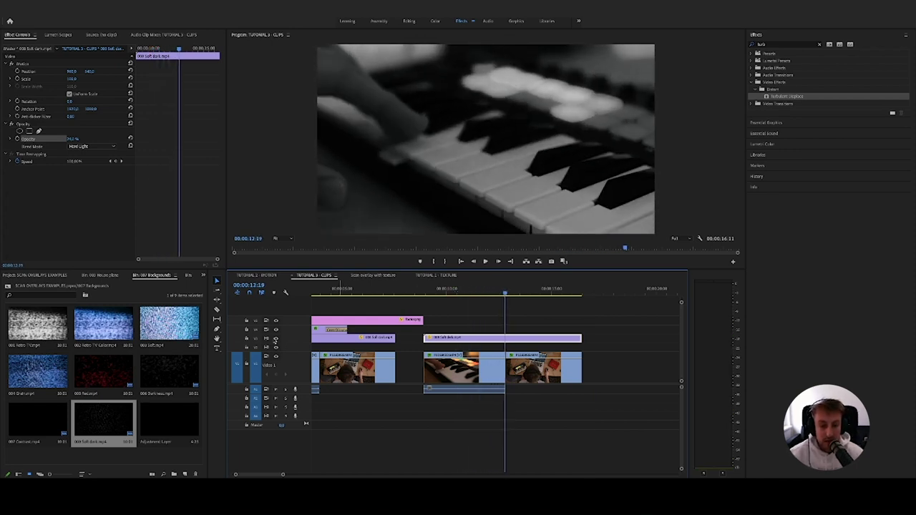
key("space")
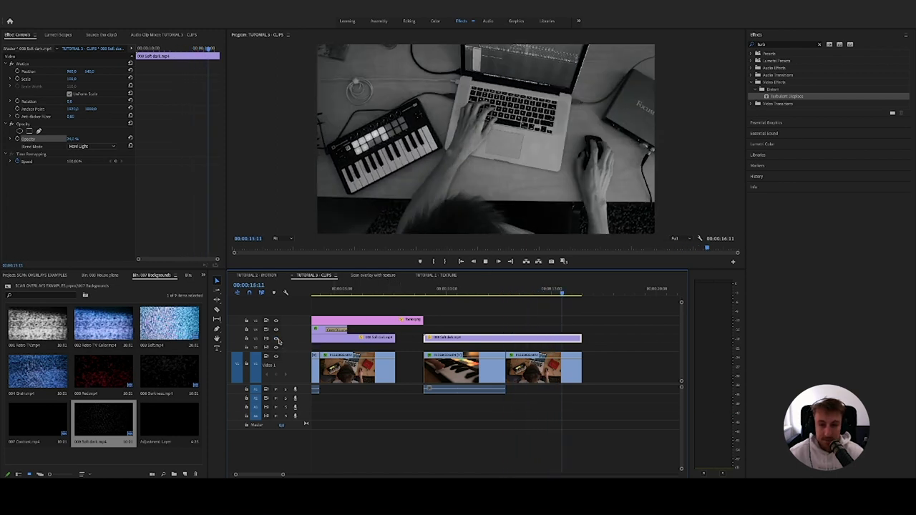
key("space")
left_click(444, 292)
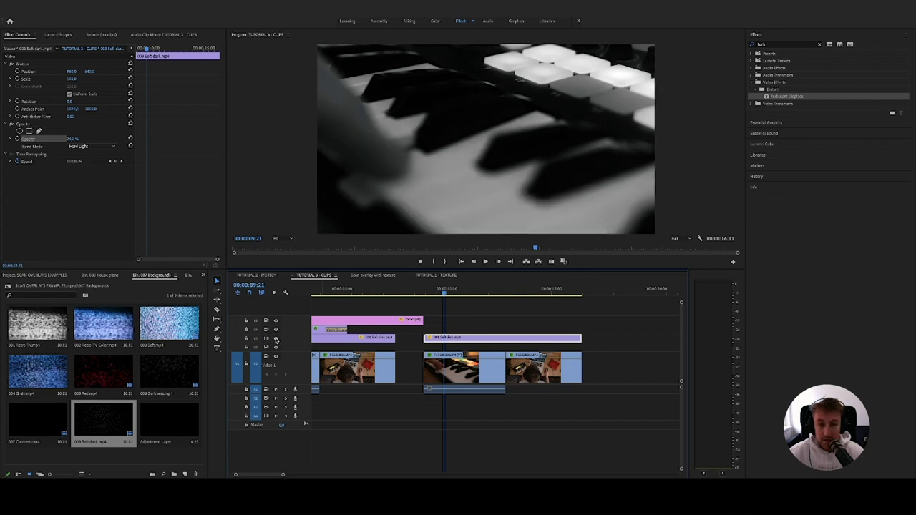
left_click(276, 338)
left_click(456, 291)
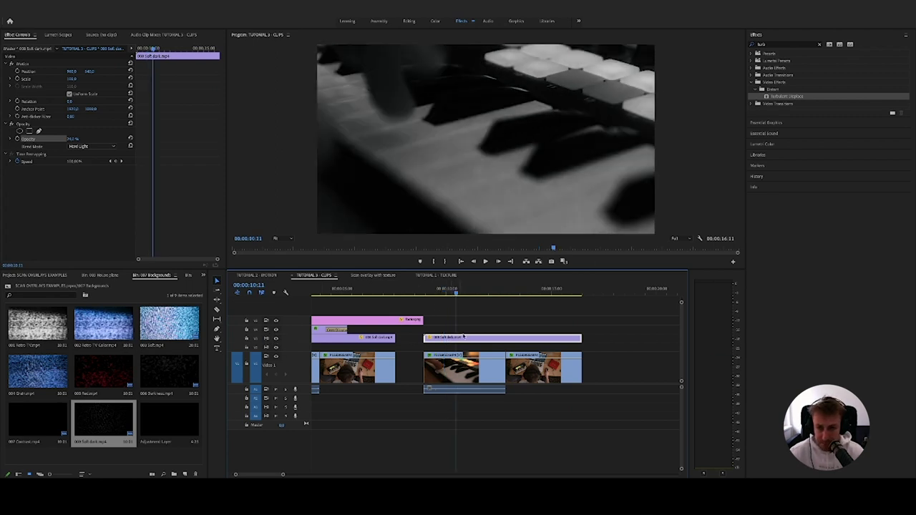
Find the Levels video effect and apply it to the 008 Soft dark.mp4 clip above the duplicated videos.
left_click(819, 44)
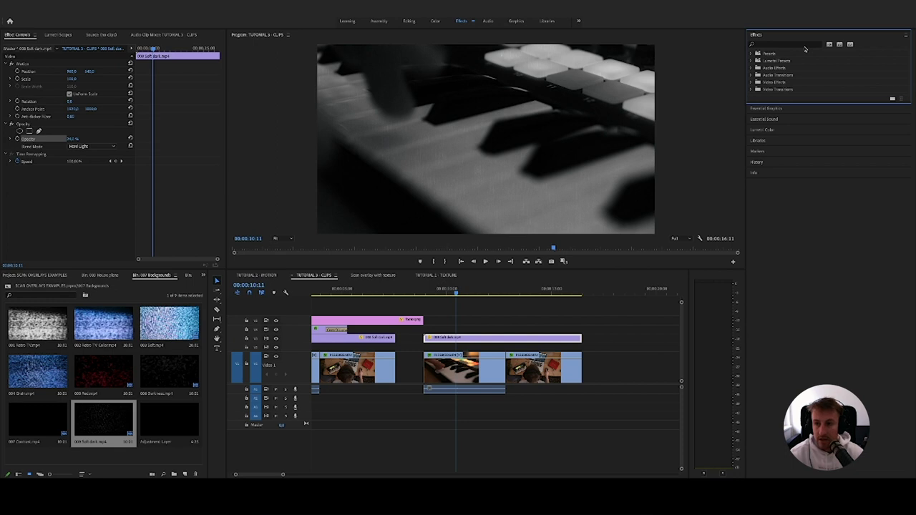
left_click(805, 46)
type("level")
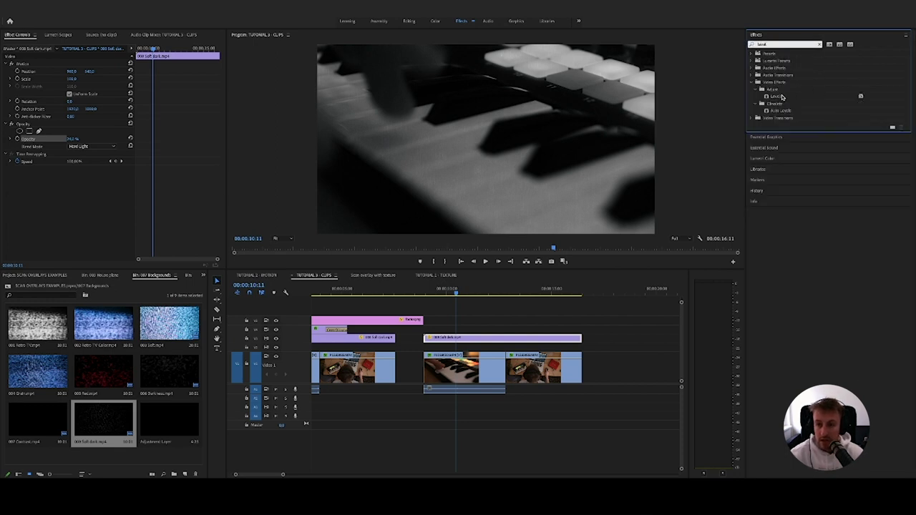
left_click(780, 98)
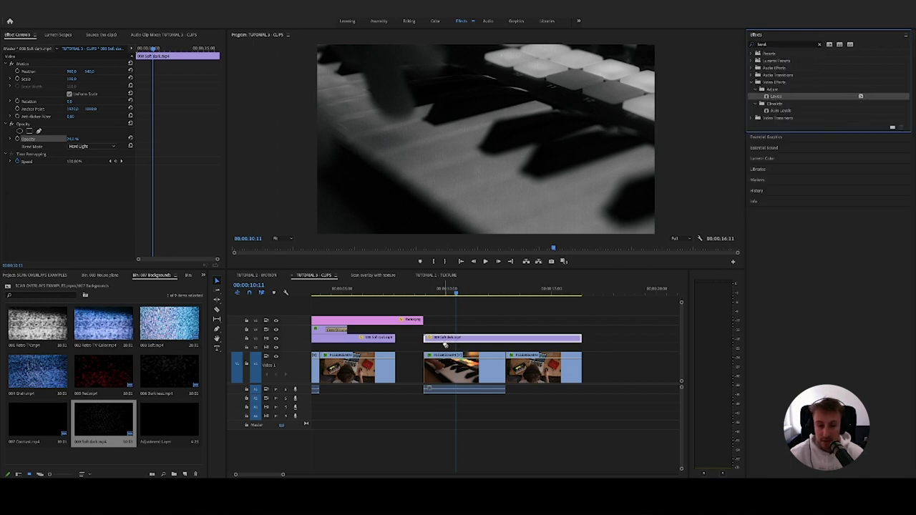
left_click_drag(445, 345, 454, 342)
Adjust the texture clip's RGB input levels, raise its RGB Black Output Level, compare with its track's visibility toggled and play it.
left_click_drag(71, 185, 86, 184)
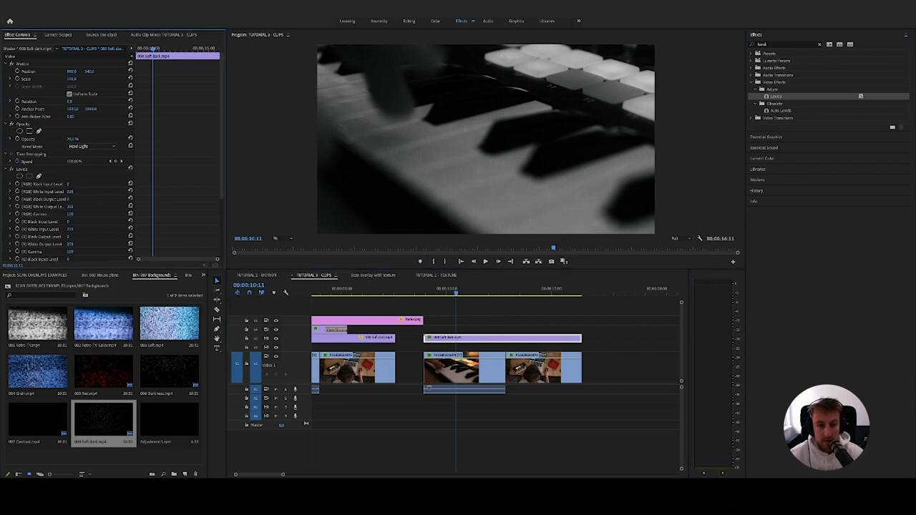
left_click_drag(69, 200, 128, 199)
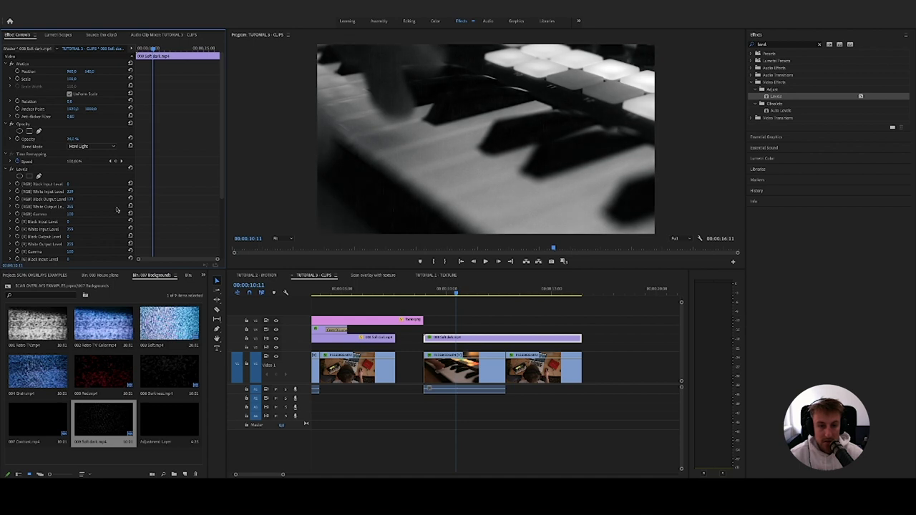
left_click(277, 339)
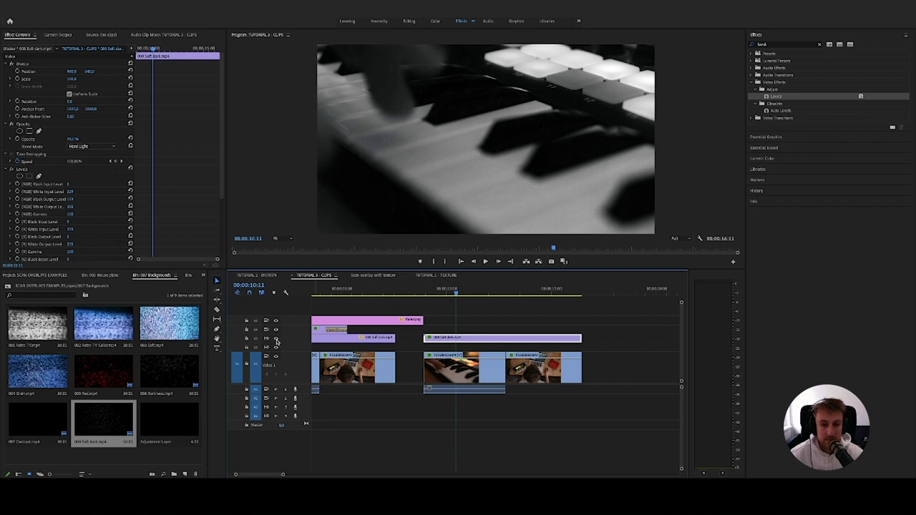
key("space")
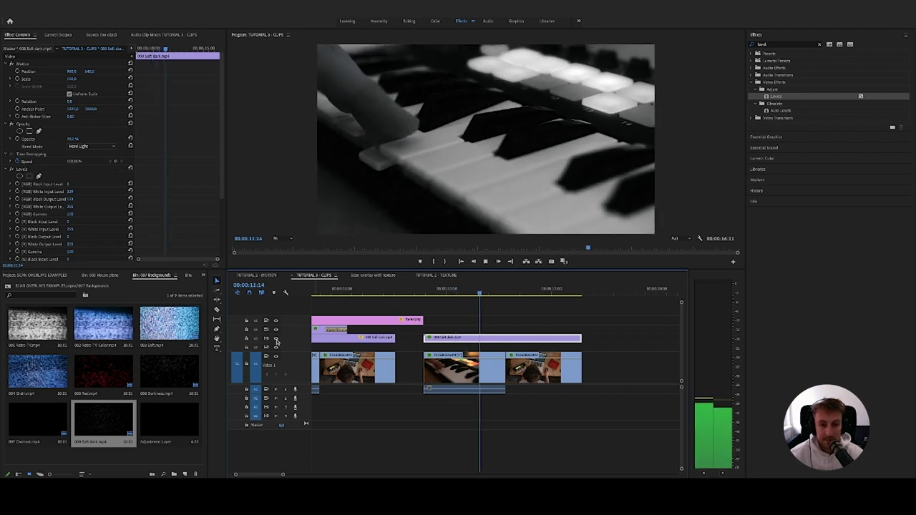
key("space")
Review the tinted scan section over the first pair of video clips by playing it from about 00:00:03:10.
left_click(523, 310)
scroll(509, 314, "up", 2)
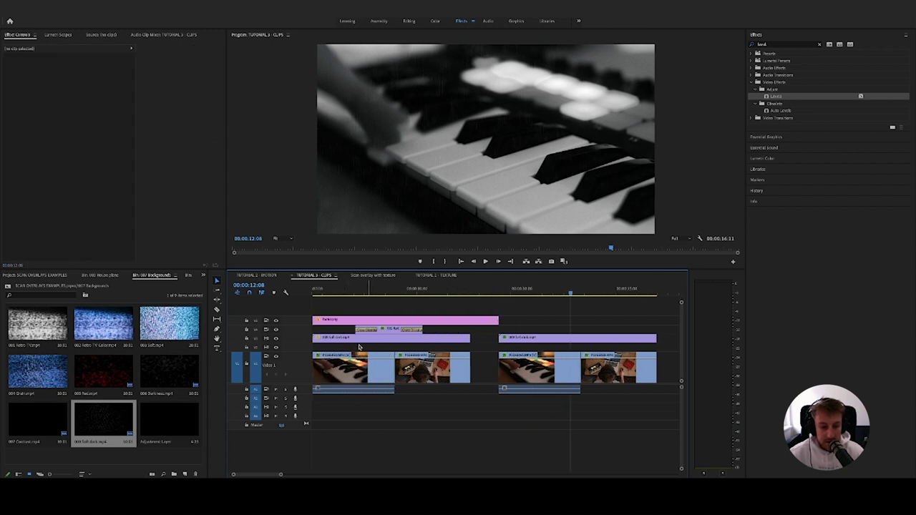
left_click(105, 377)
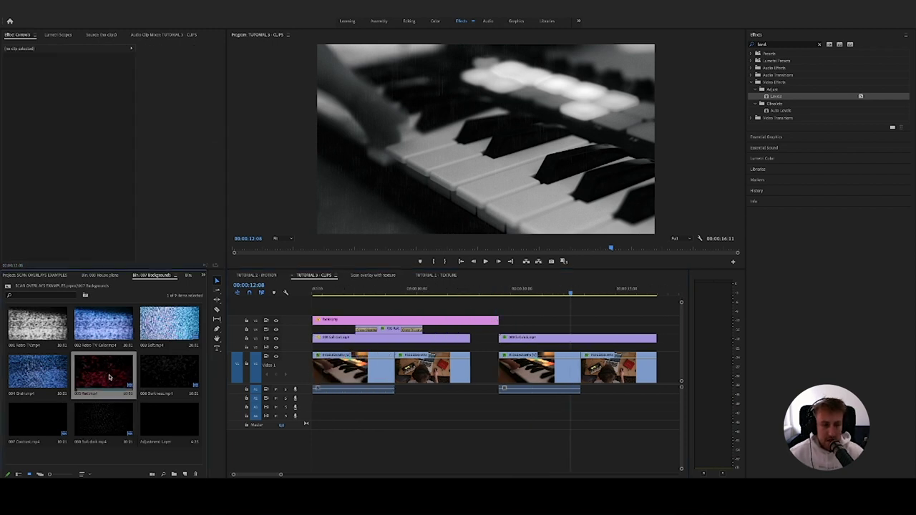
left_click_drag(390, 289, 383, 289)
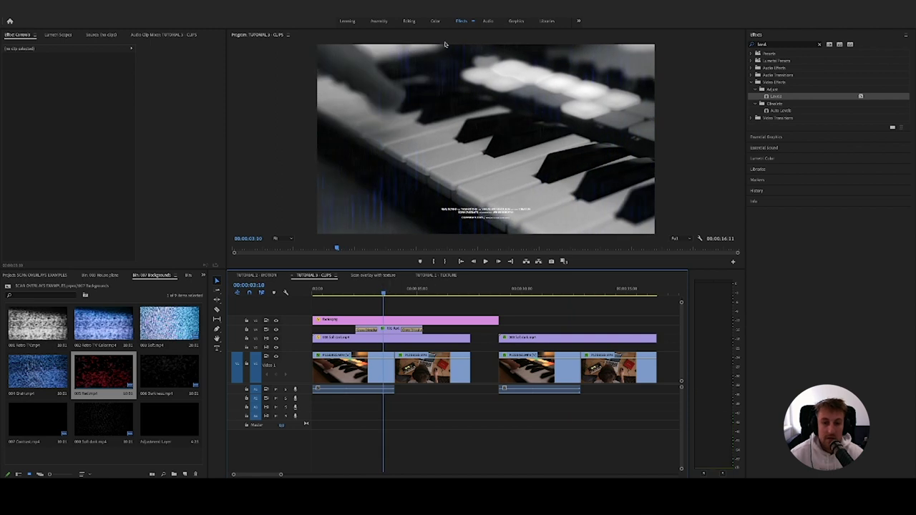
key("space")
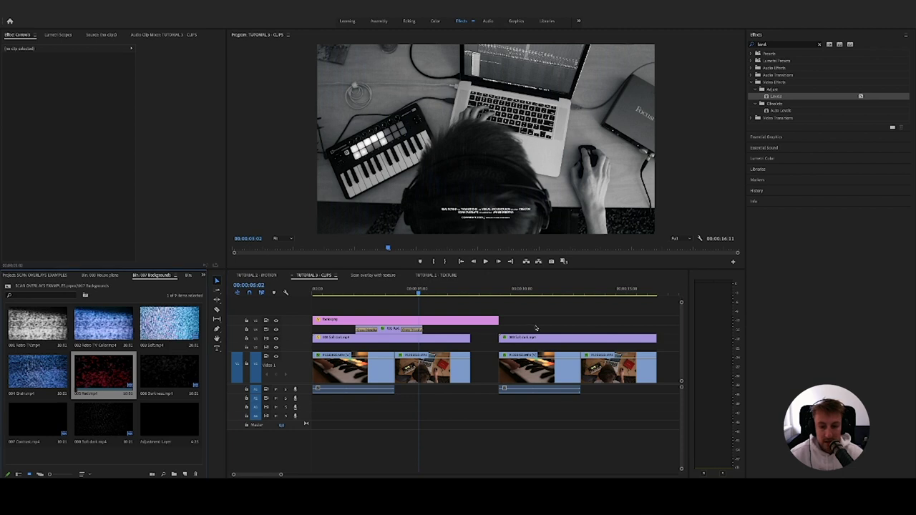
Place the 005 Red.mp4 scan on the track above the texture clip covering the duplicated video clips.
left_click_drag(103, 374, 506, 328)
left_click(517, 289)
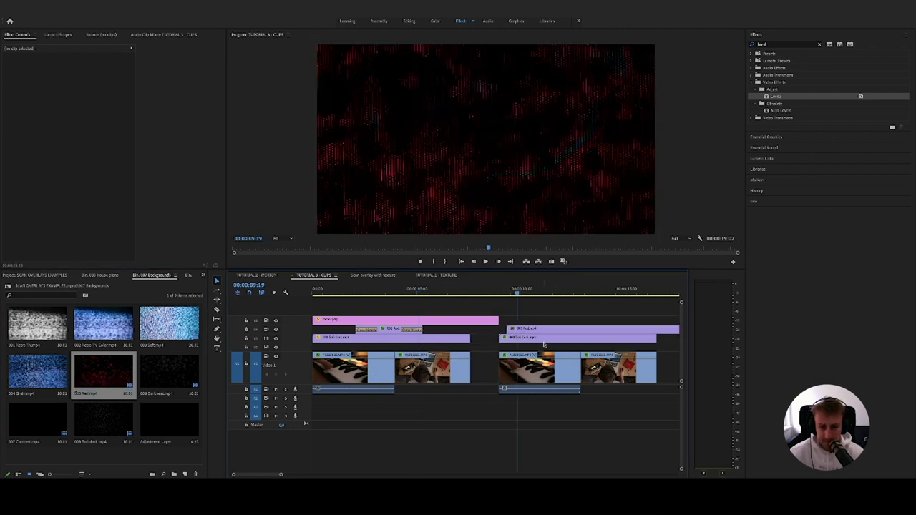
left_click_drag(532, 295, 537, 293)
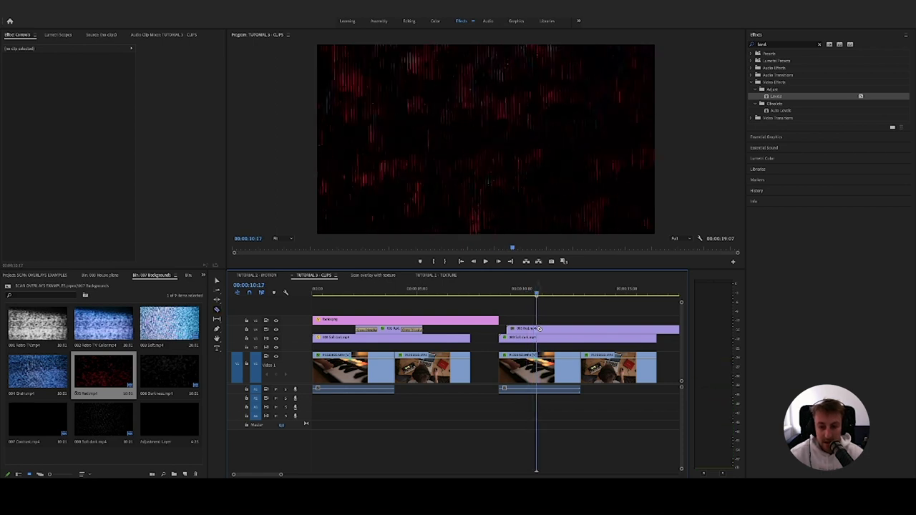
Cut a short segment out of the red scan, delete the rest and move the segment over the cut between the duplicated video clips.
left_click(563, 329)
key("v")
left_click(578, 330)
key("Delete")
left_click(531, 330)
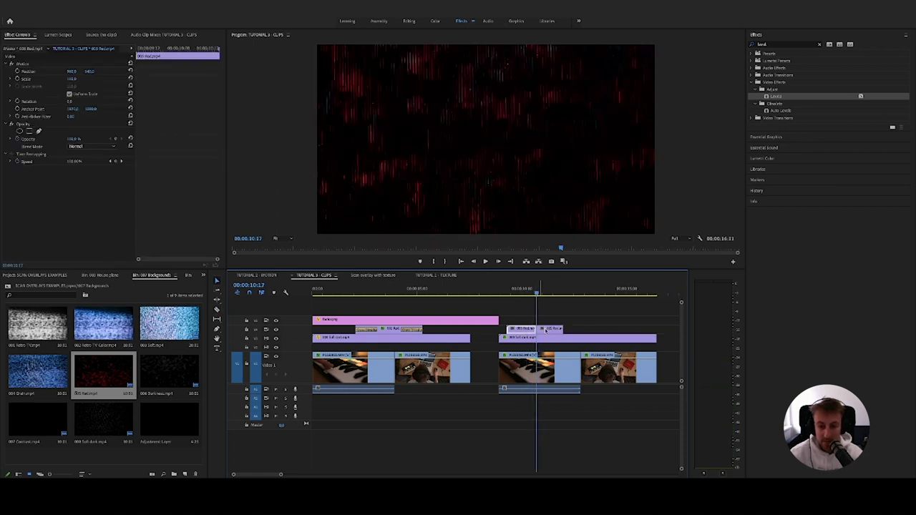
key("Delete")
left_click(554, 331)
left_click_drag(554, 330, 574, 331)
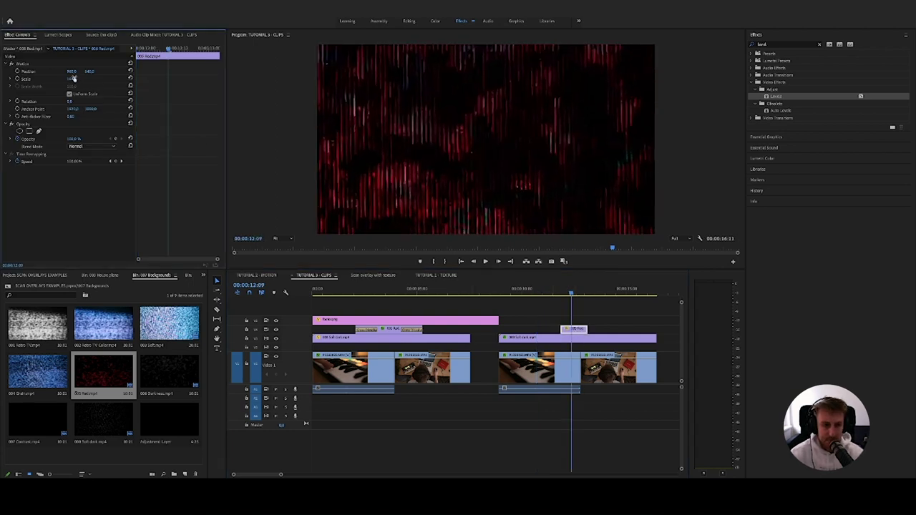
Set the red scan's blend mode to Screen and add an inverted elliptical opacity mask with a larger feather and expansion.
left_click(100, 146)
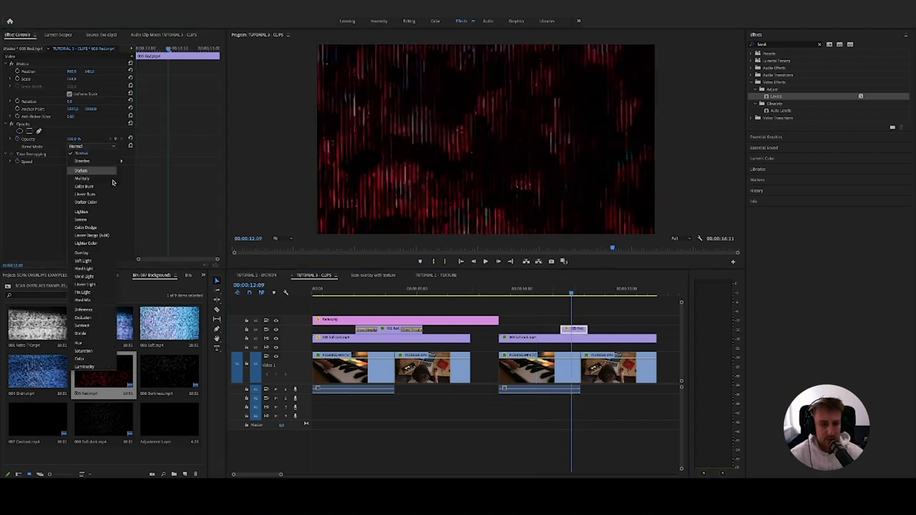
left_click(86, 219)
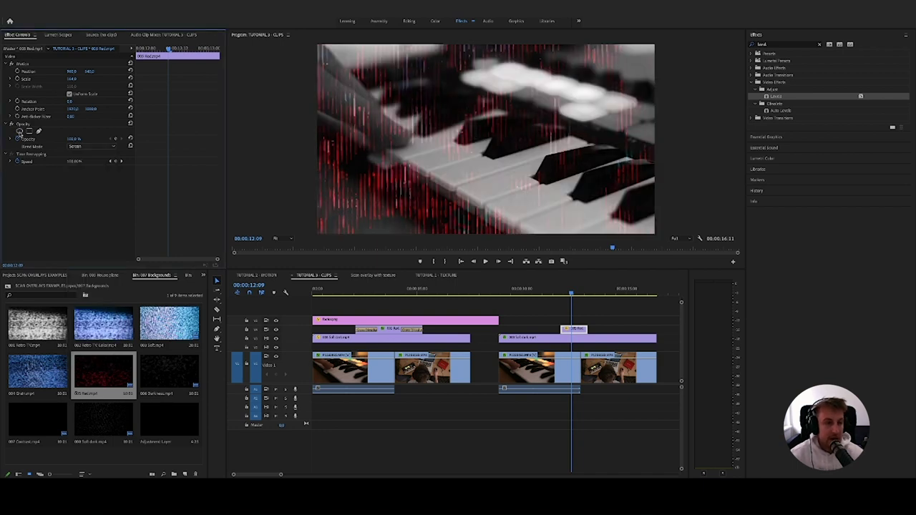
left_click(19, 131)
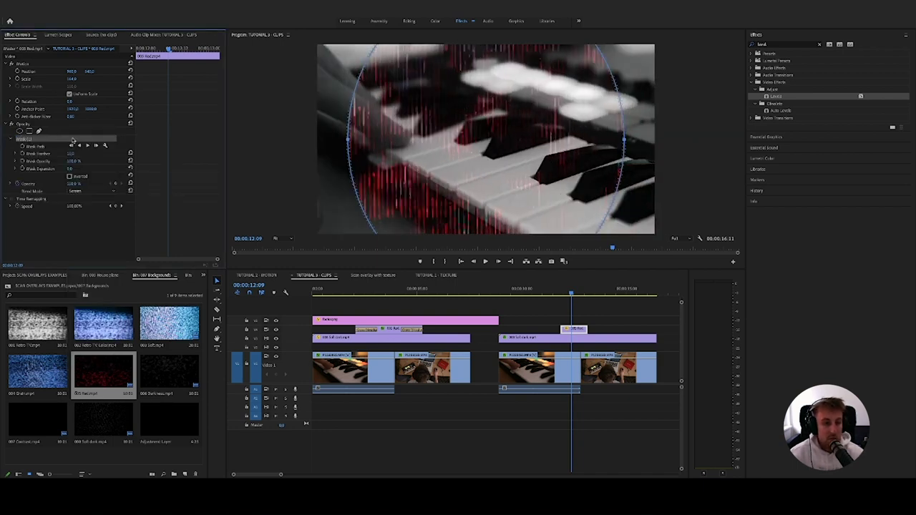
left_click(69, 176)
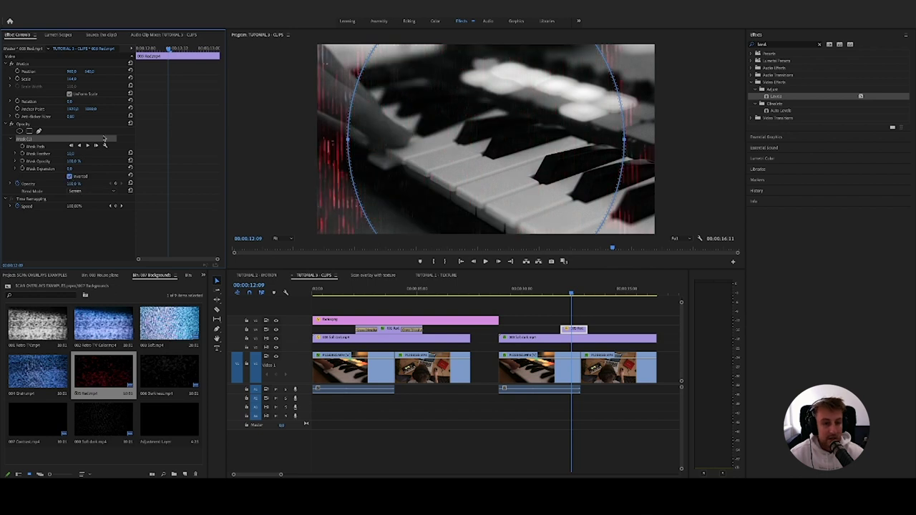
left_click_drag(70, 154, 94, 168)
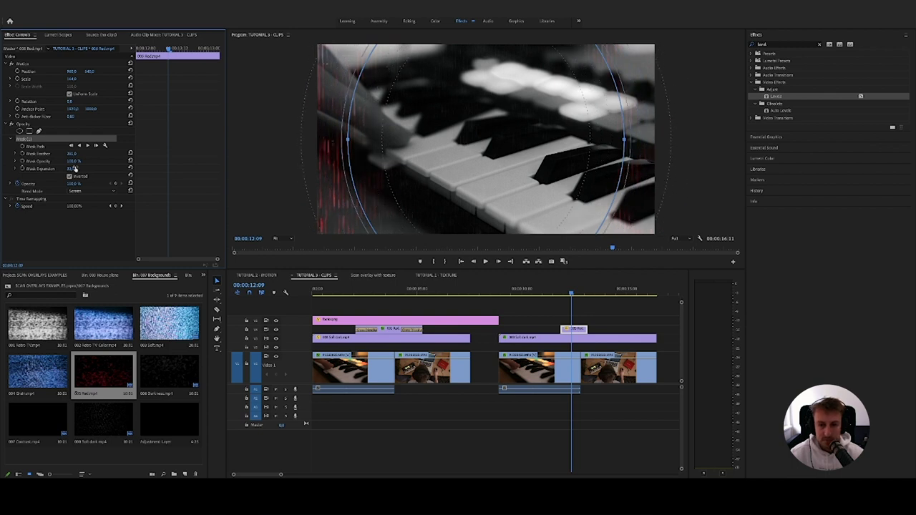
left_click_drag(368, 72, 392, 107)
left_click(580, 318)
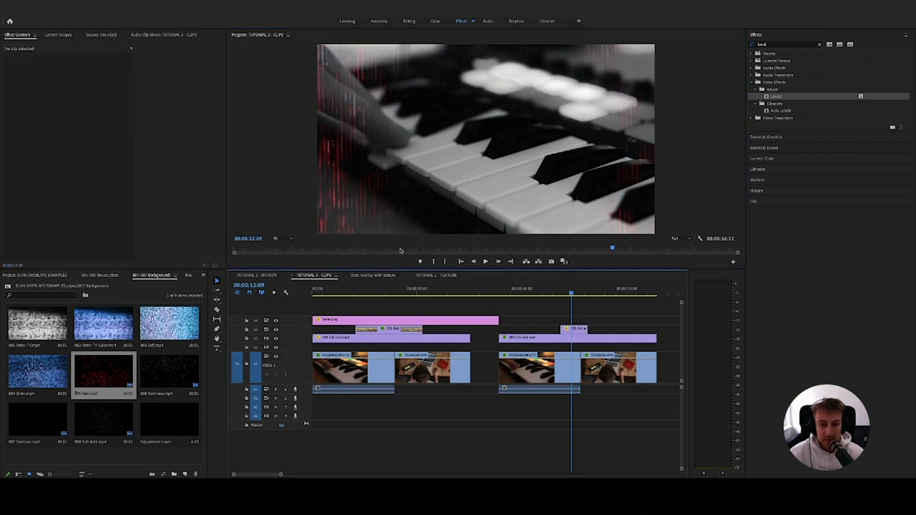
Enlarge the scale of the masked red scan and play the section across the cut.
key("space")
left_click(574, 328)
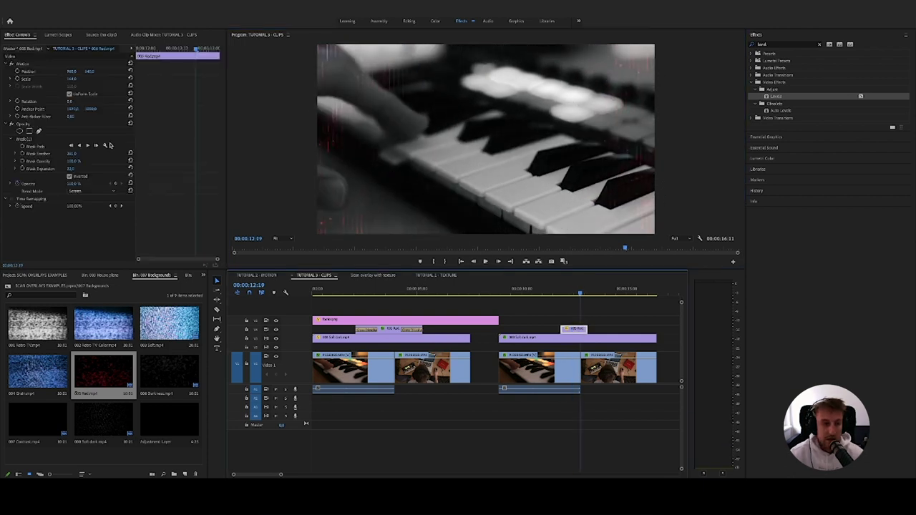
left_click_drag(76, 81, 94, 80)
key("space")
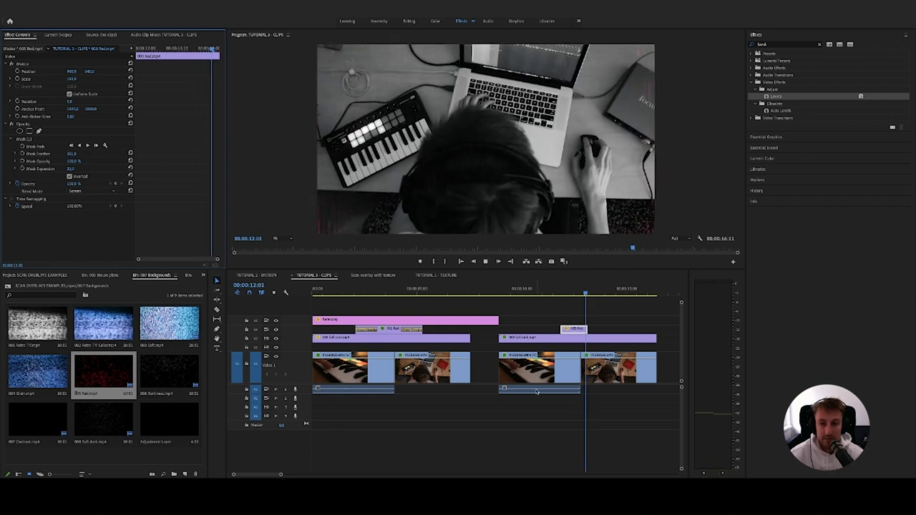
key("space")
Extend the end of the red scan further over the second duplicated video clip and play the cut.
left_click_drag(588, 328, 607, 328)
left_click(566, 290)
key("space")
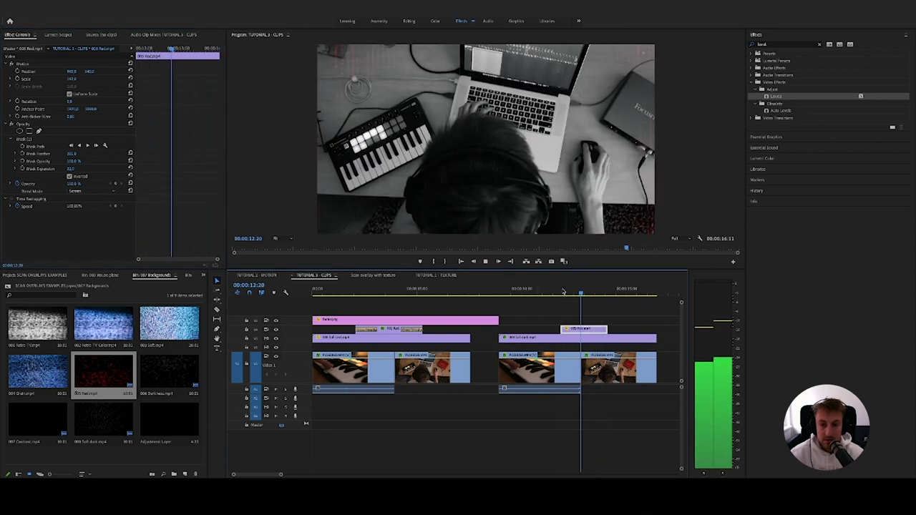
key("space")
left_click_drag(558, 291, 581, 293)
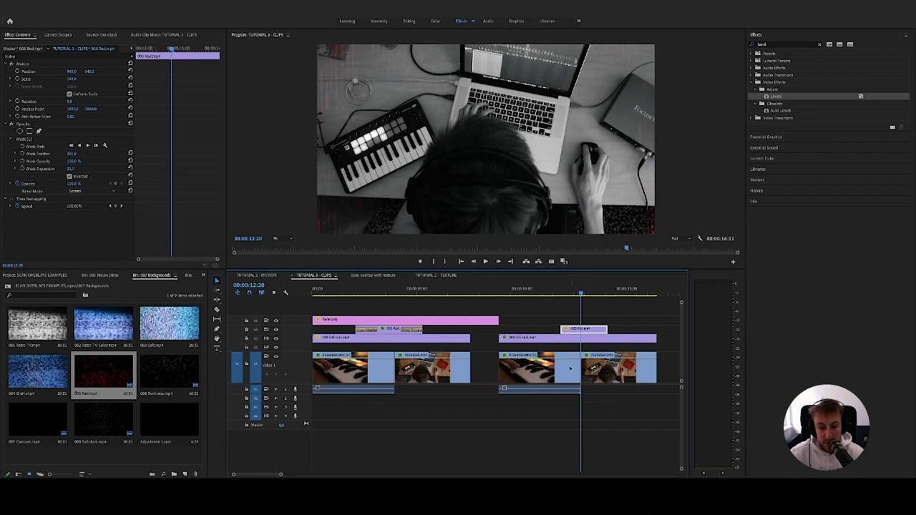
left_click(564, 366)
left_click(609, 370)
left_click(564, 366)
left_click(608, 370)
left_click(565, 366)
left_click(609, 369)
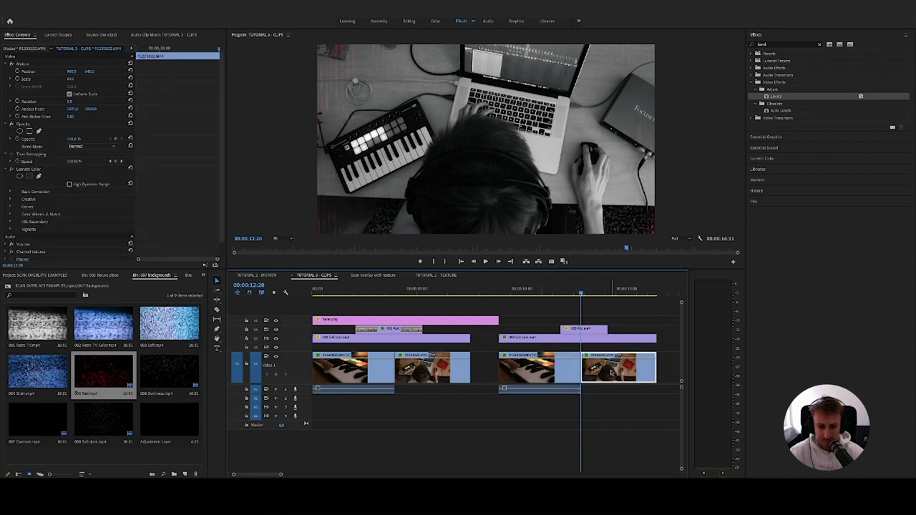
left_click_drag(580, 292, 580, 292)
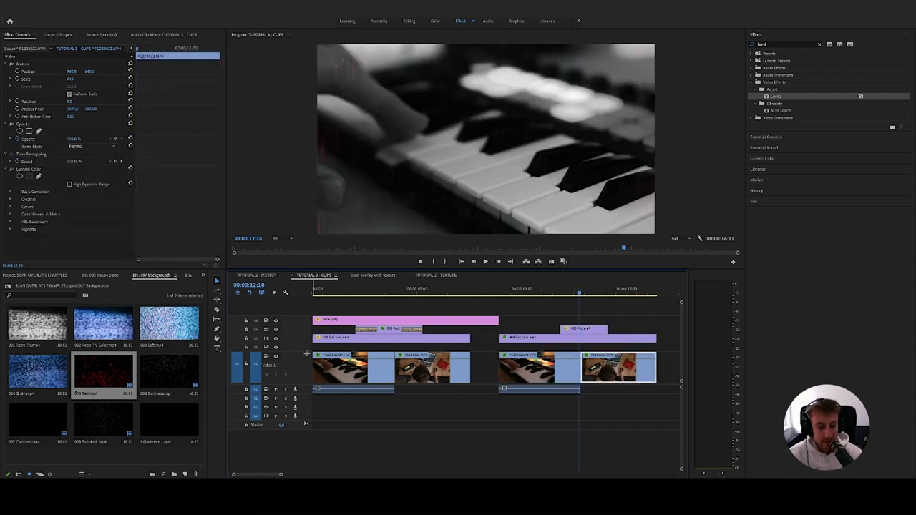
Trim footer.png to end with the first pair of clips, copy it above the duplicated pair and play the section.
left_click(470, 324)
left_click_drag(498, 320, 471, 321)
left_click_drag(411, 321, 597, 311)
left_click(528, 289)
key("space")
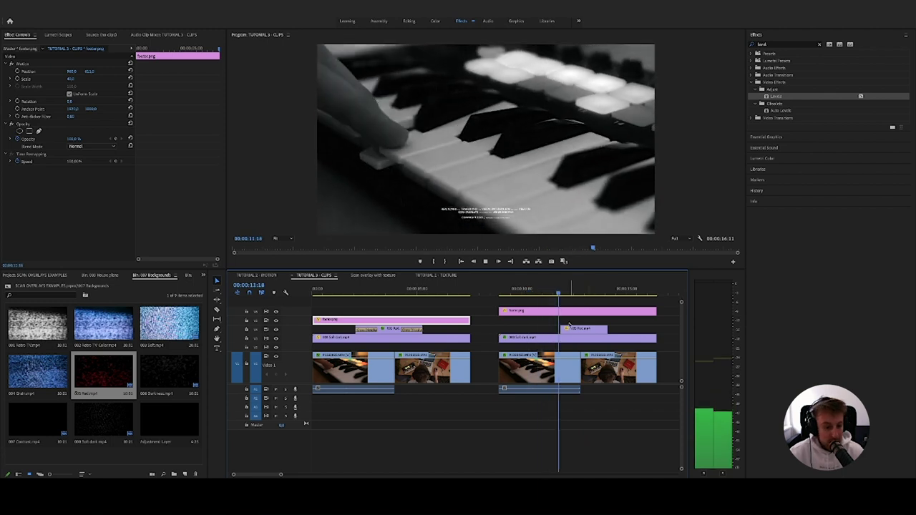
key("space")
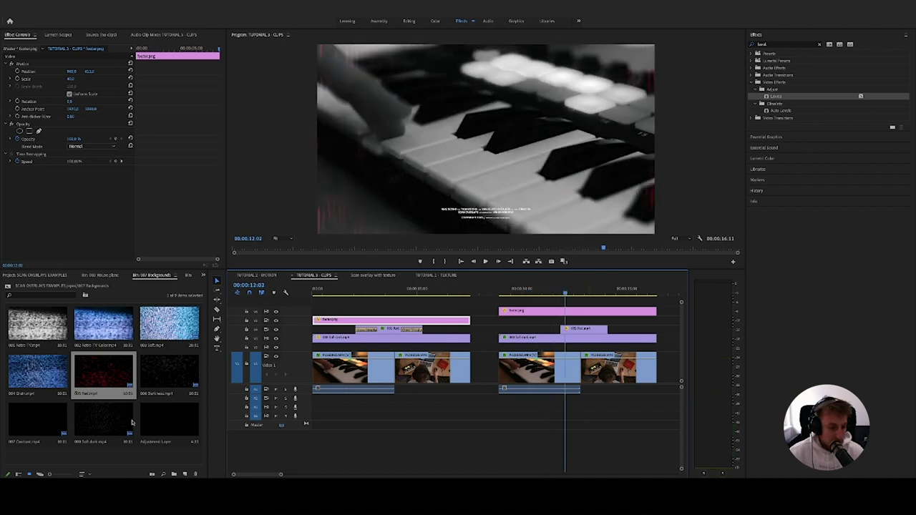
left_click(255, 275)
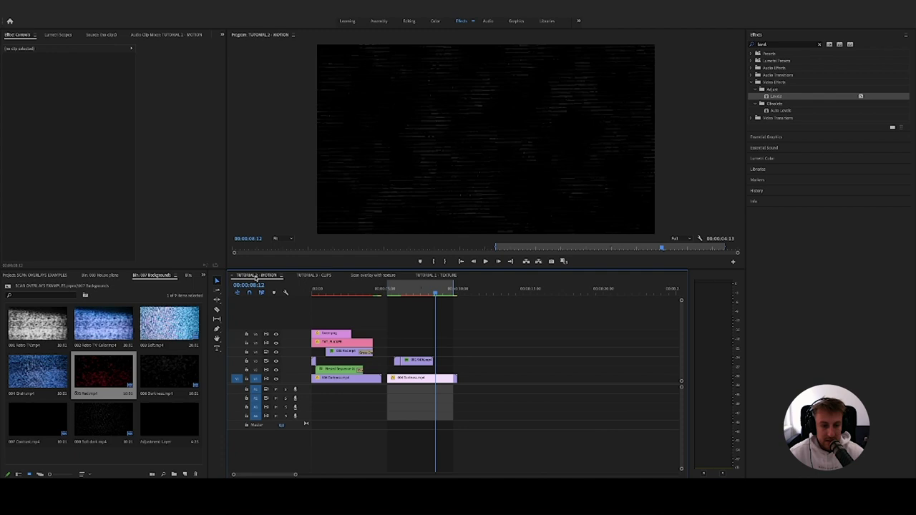
left_click(432, 277)
left_click(372, 276)
left_click(315, 275)
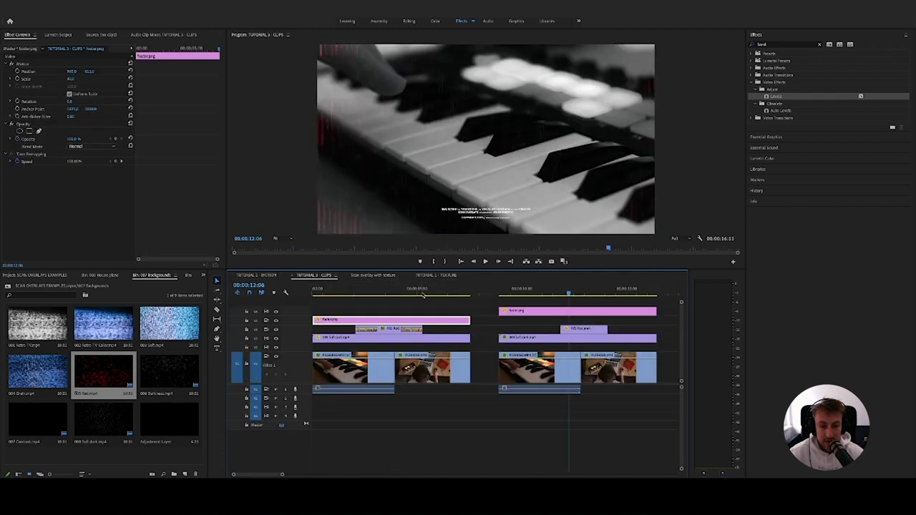
Browse the 001 Scribbles bin and place 004 Fighter.mp4 on the track above the red scan at about 00:00:12:06.
left_click(8, 286)
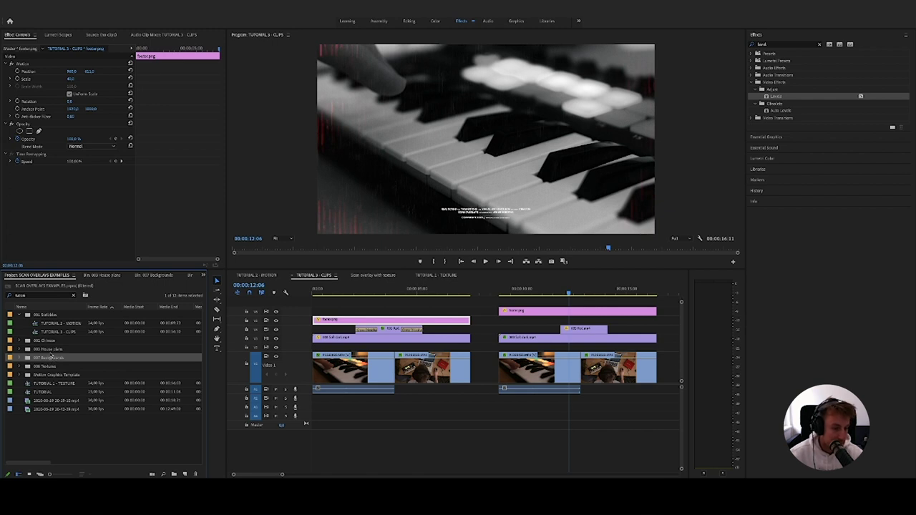
double_click(43, 315)
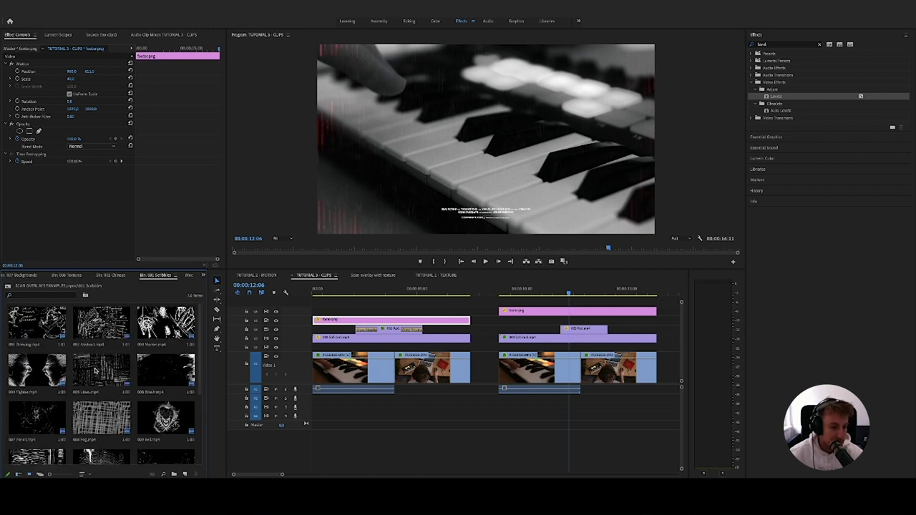
scroll(96, 372, "down", 3)
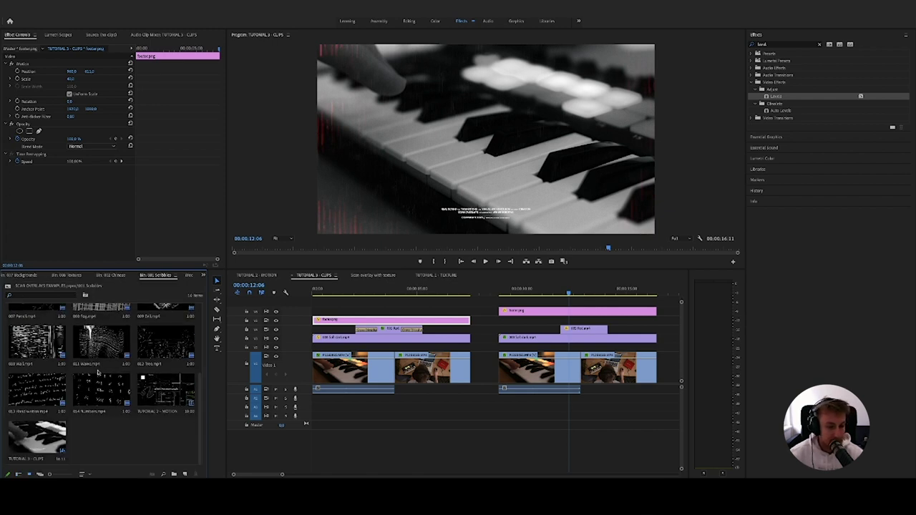
scroll(98, 371, "up", 3)
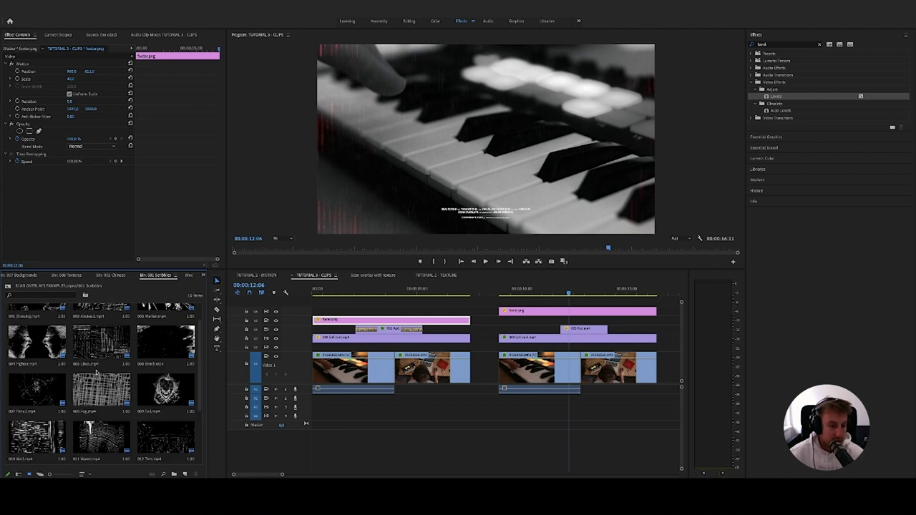
scroll(97, 371, "up", 2)
left_click(38, 371)
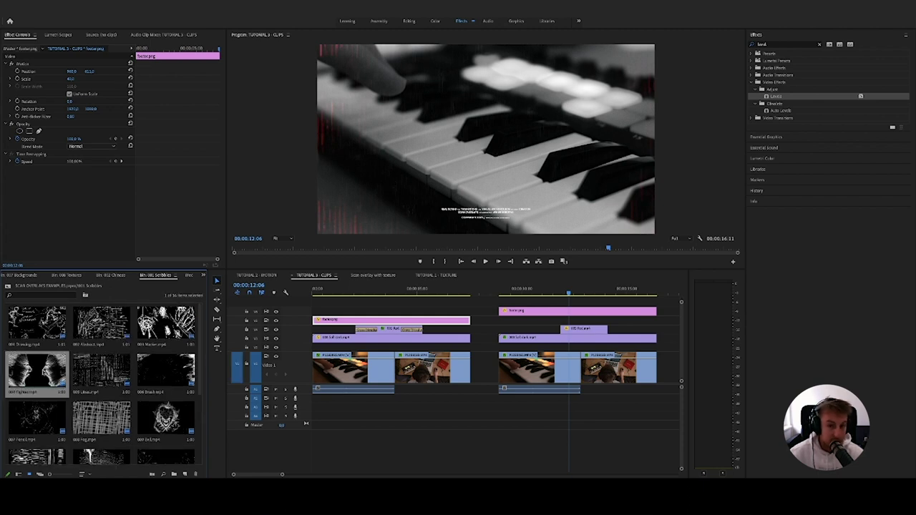
left_click_drag(37, 371, 573, 323)
key("minus")
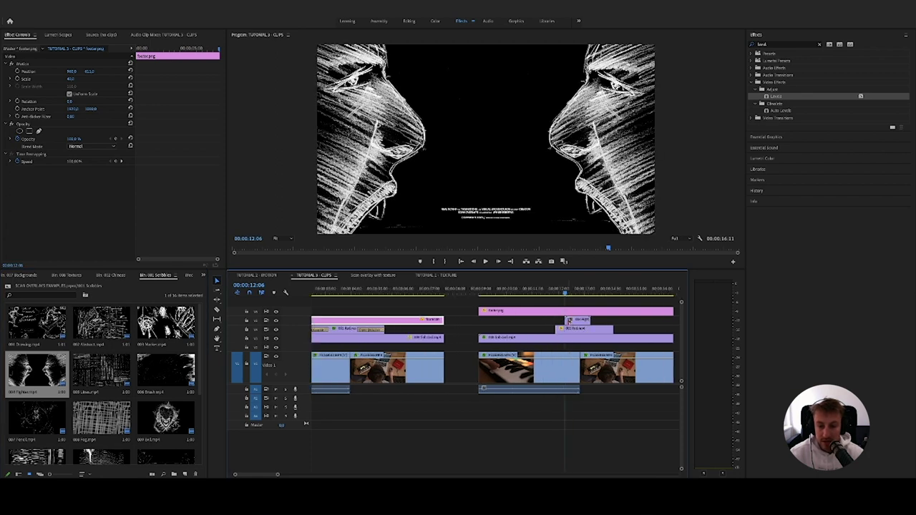
Set the scale of the 004 Fighter.mp4 clip to 50 to fit the frame.
left_click(73, 81)
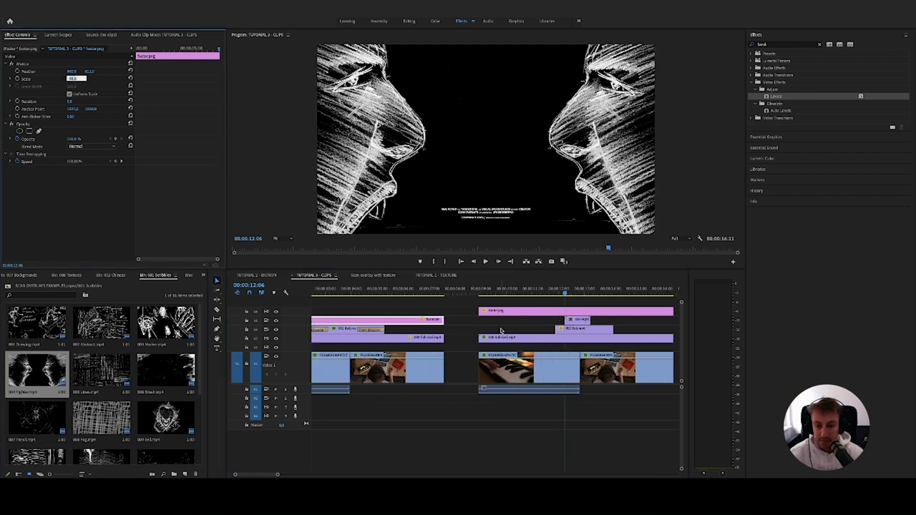
left_click(567, 320)
left_click(72, 80)
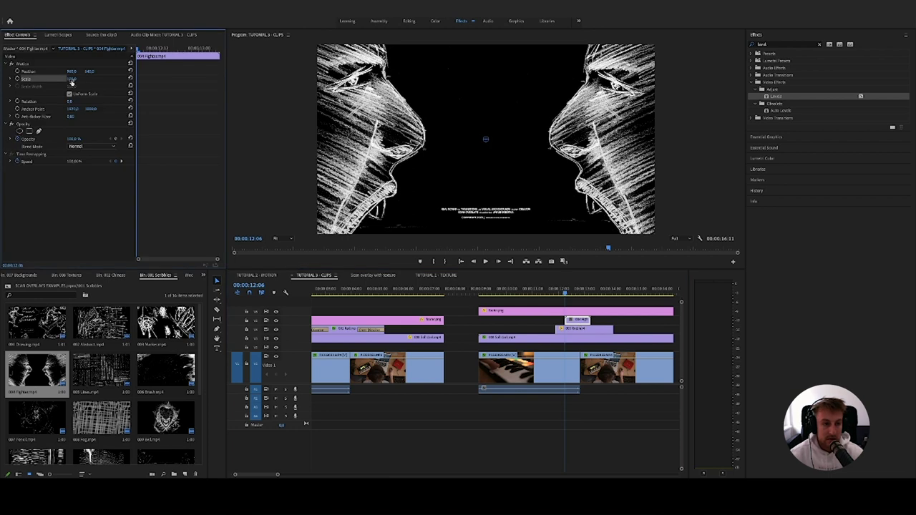
left_click(73, 78)
key("Return")
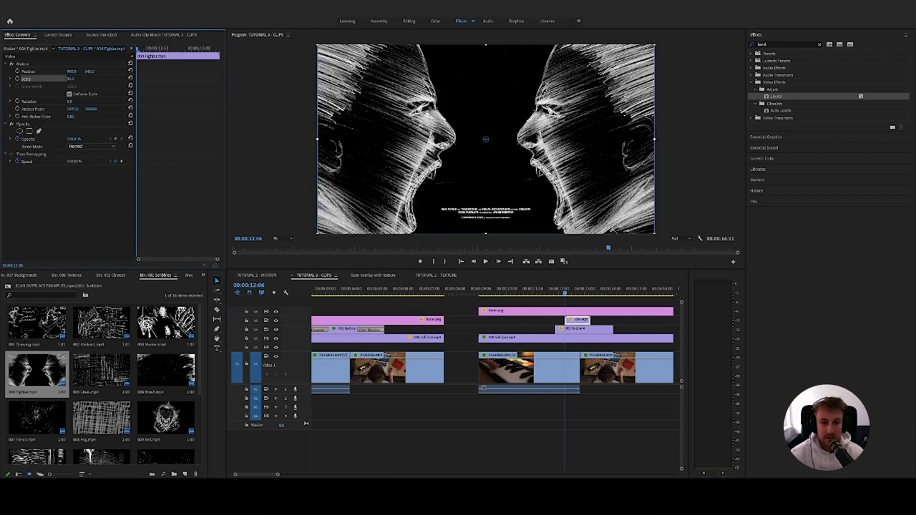
Try the Color Dodge blend mode on the 004 Fighter.mp4 clip and change it to Screen.
left_click(91, 146)
left_click(91, 226)
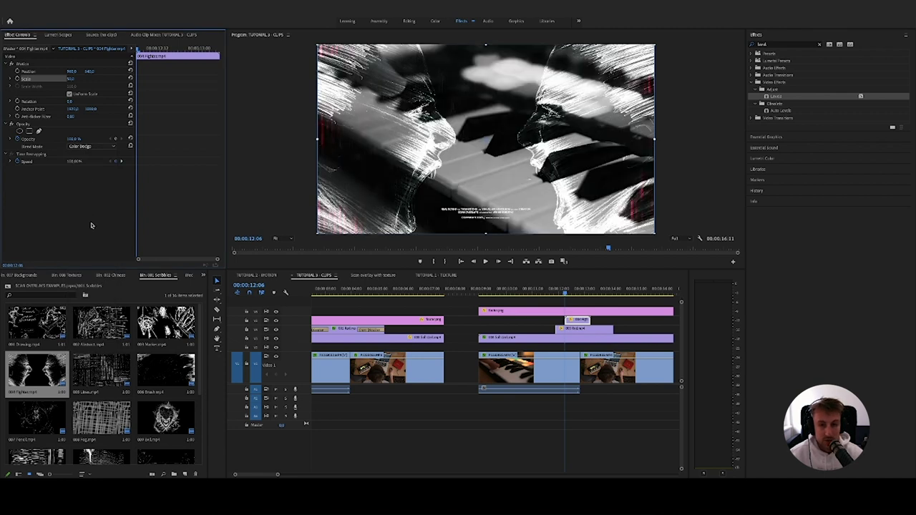
left_click(86, 146)
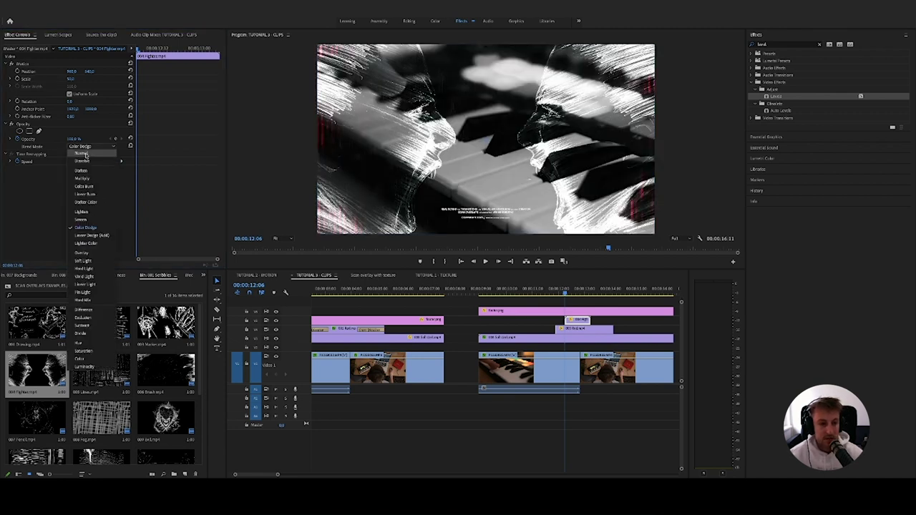
left_click(89, 219)
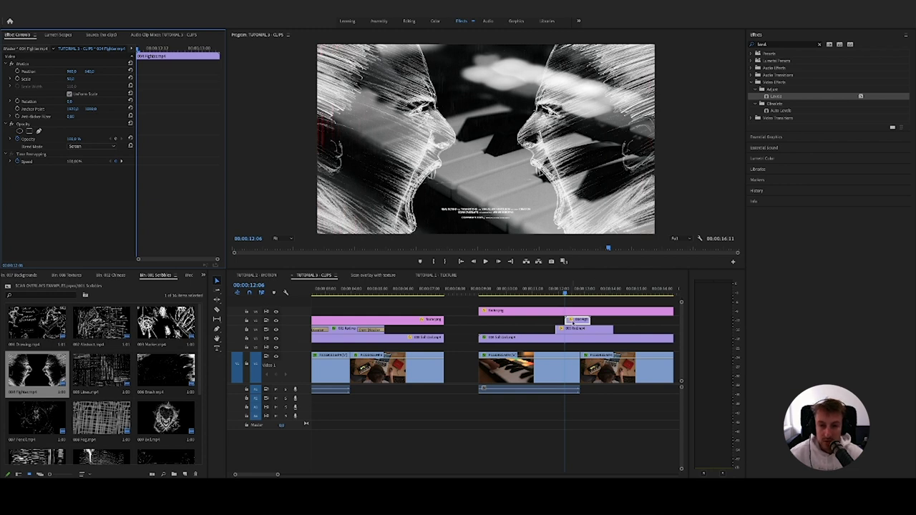
Clear the effects search and place 003 liquid.jpg from the textures bin above the 004 Fighter.mp4 clip, cut to the same length.
left_click(820, 44)
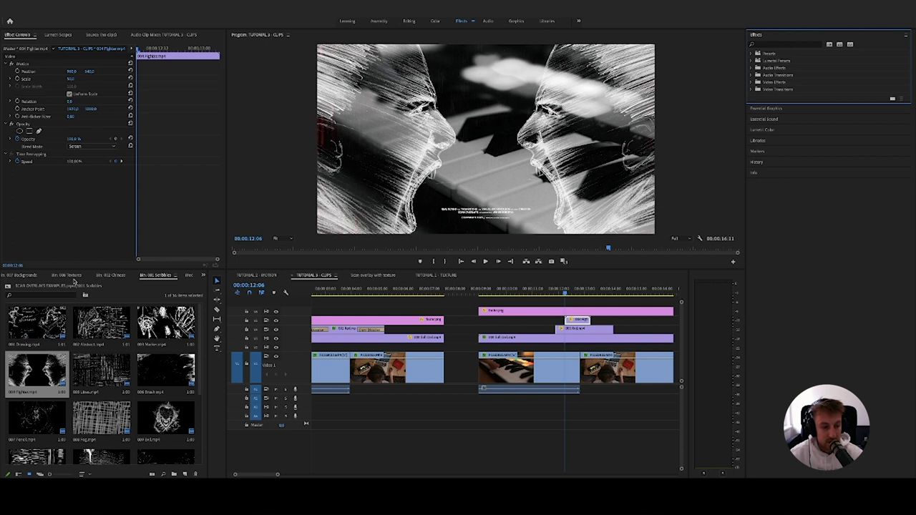
left_click(68, 275)
left_click_drag(169, 334, 578, 310)
key("Delete")
Nest the liquid texture and the 004 Fighter.mp4 clip together, keeping the suggested sequence name.
right_click(581, 315)
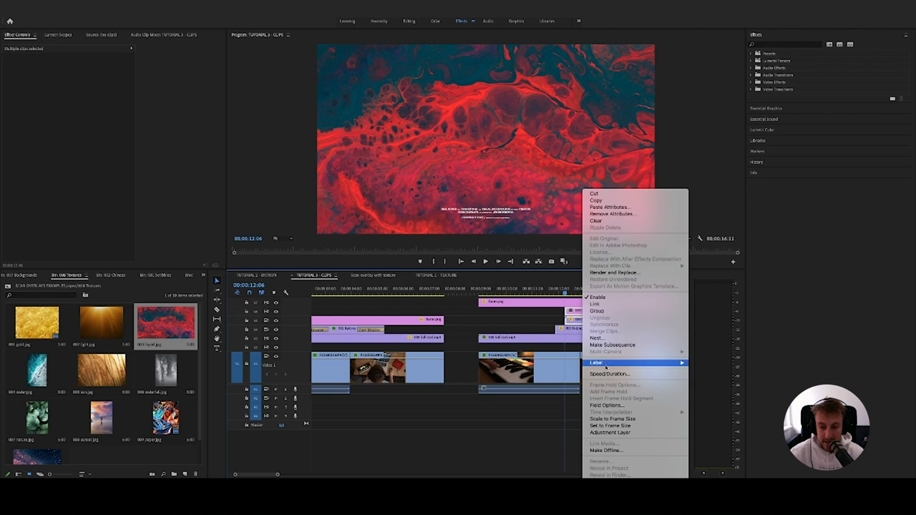
left_click(596, 337)
key("Return")
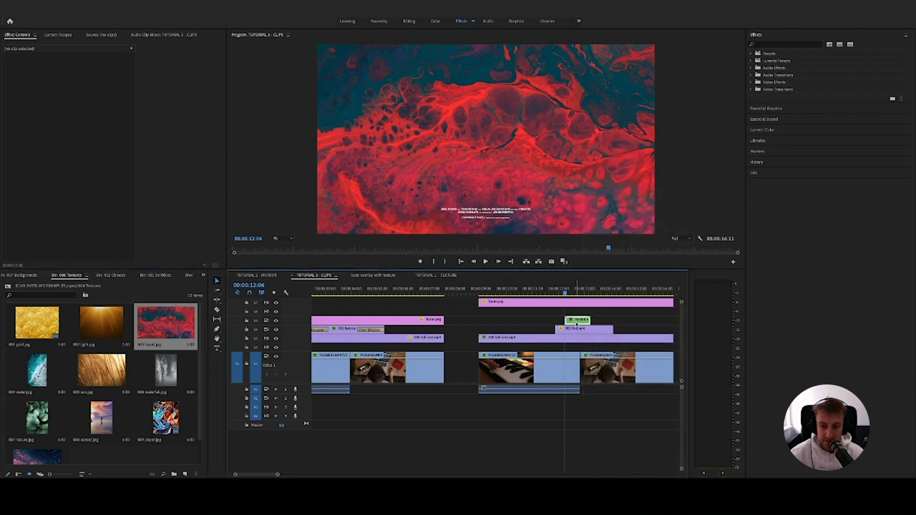
Open the nested sequence on the timeline and set the blend mode of 003 liquid.jpg to Multiply.
double_click(578, 323)
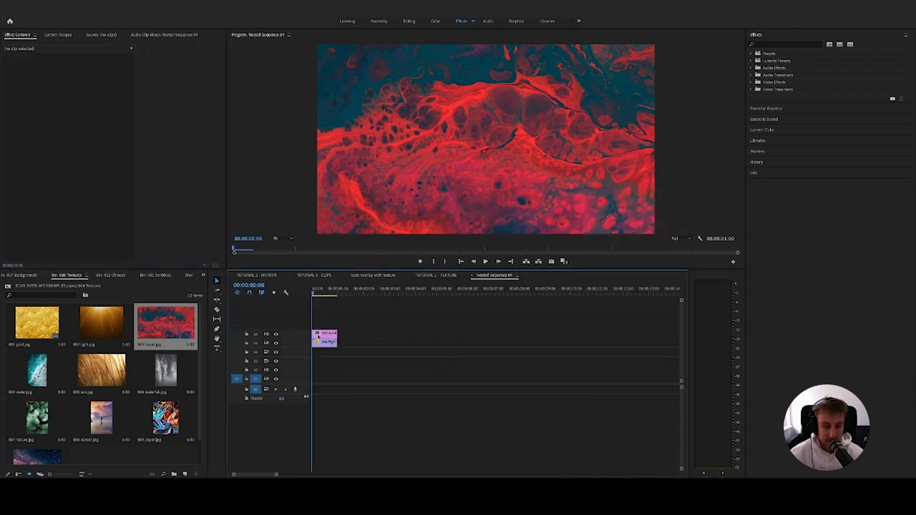
left_click(332, 335)
left_click(89, 146)
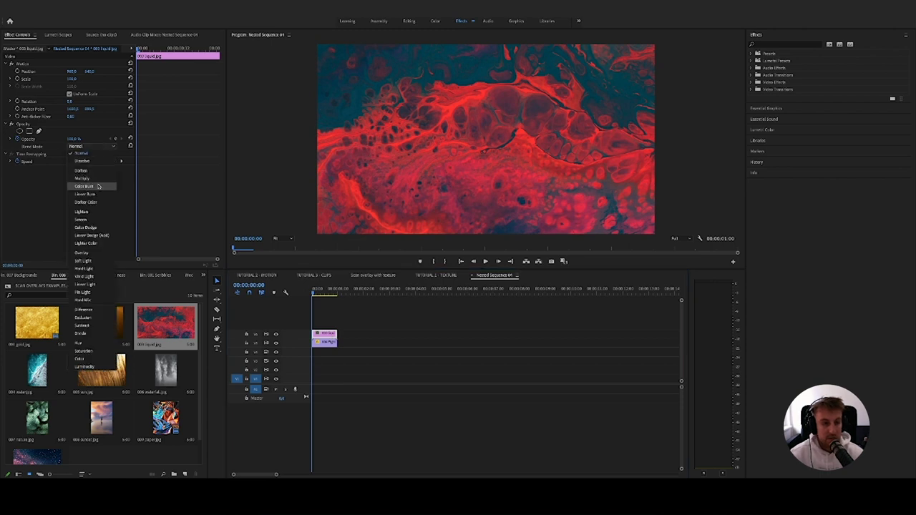
left_click(91, 183)
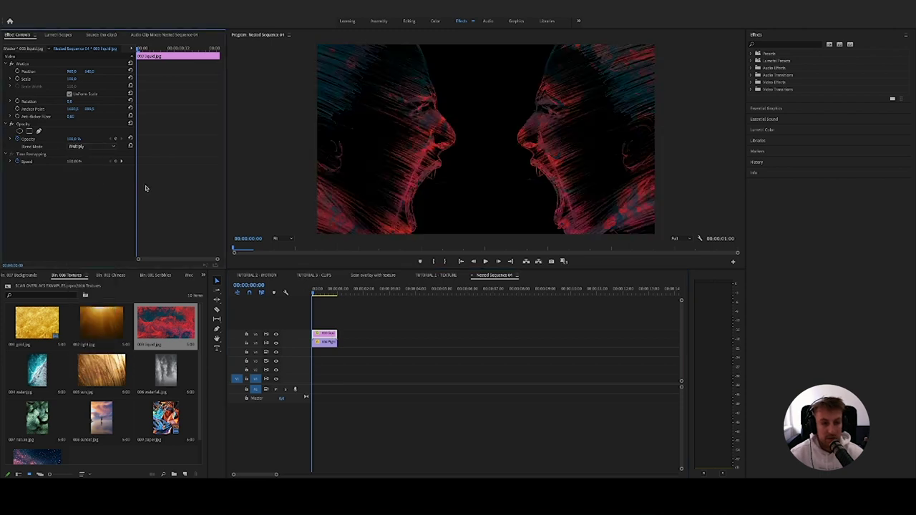
Animate the scale of 003 liquid.jpg from a reduced size at the clip's start to a larger size at 00:00:00:21.
left_click(332, 335)
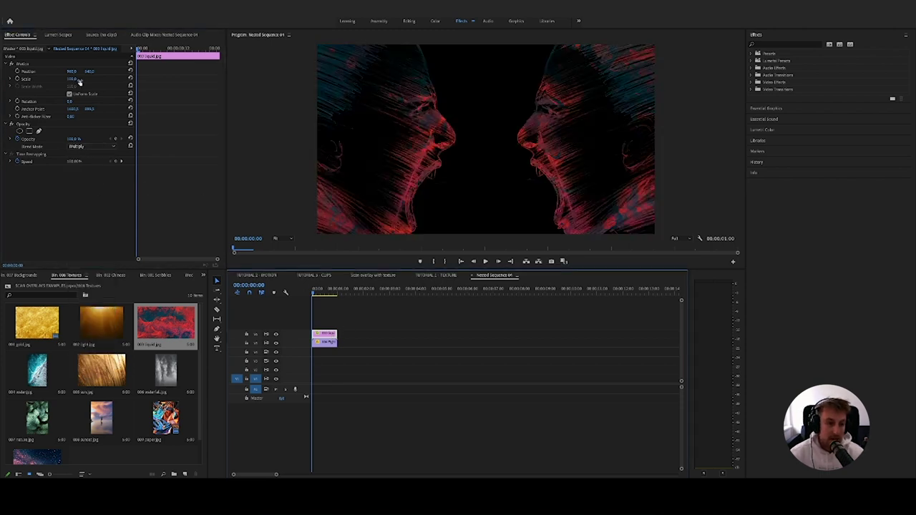
left_click_drag(72, 80, 61, 81)
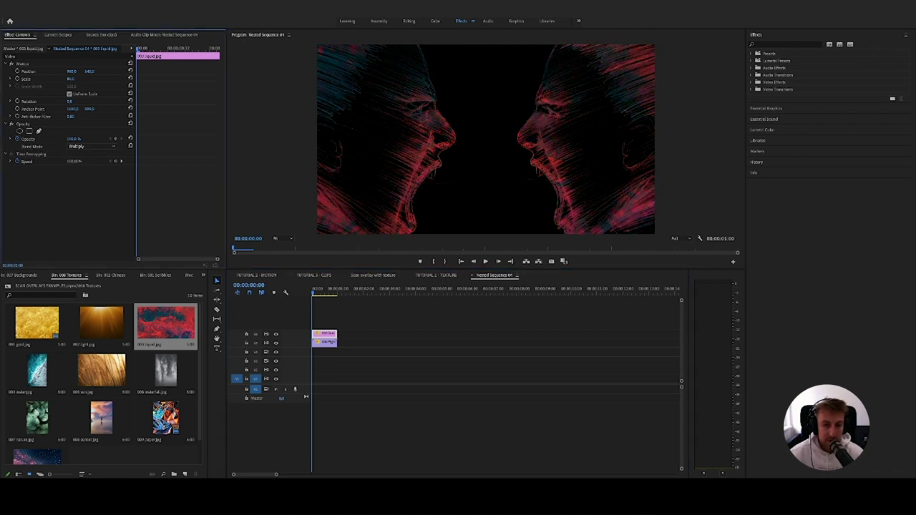
left_click(17, 78)
key("space")
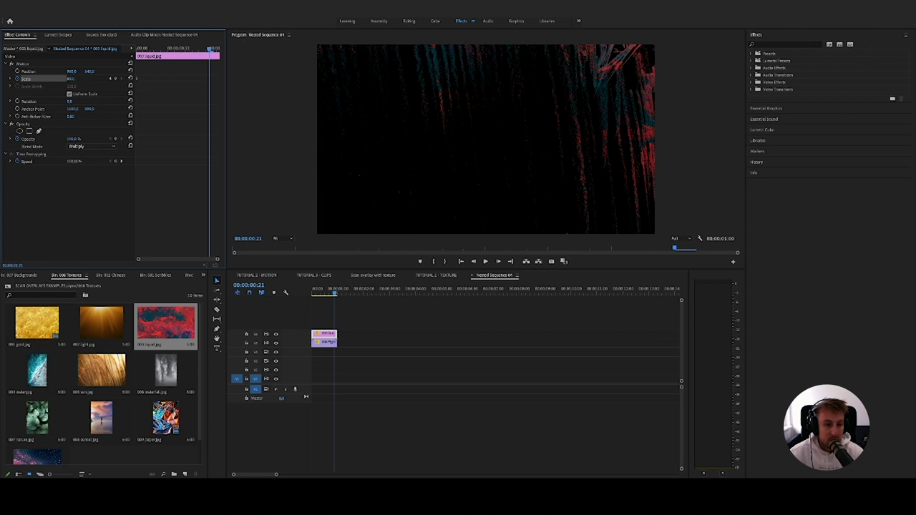
left_click_drag(71, 79, 107, 79)
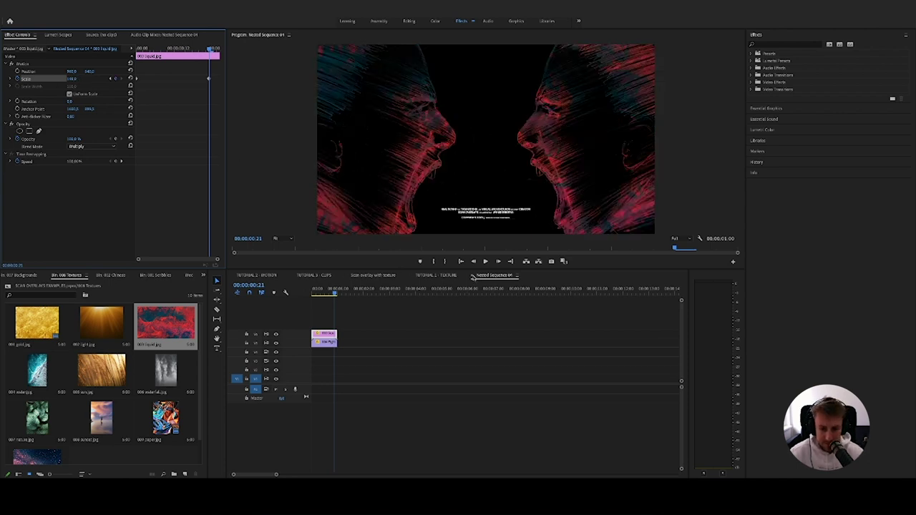
Return to the TUTORIAL 3 - CLIPS sequence, set the nested sequence's blend mode to Screen and play back the result.
left_click(472, 276)
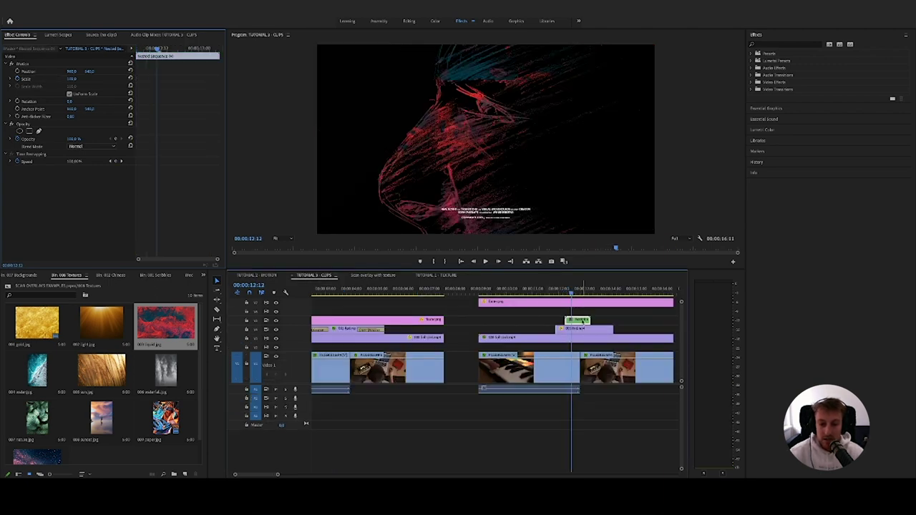
left_click(93, 146)
left_click(93, 221)
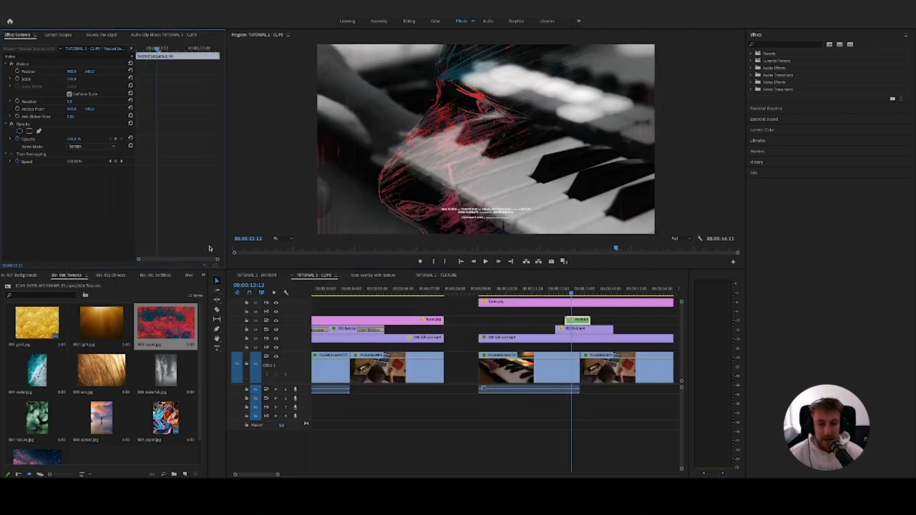
key("space")
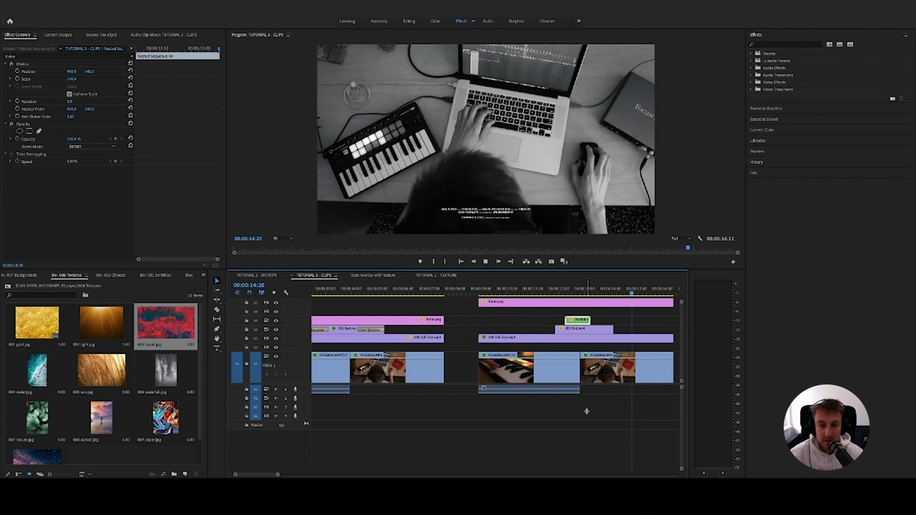
key("minus")
left_click(516, 292)
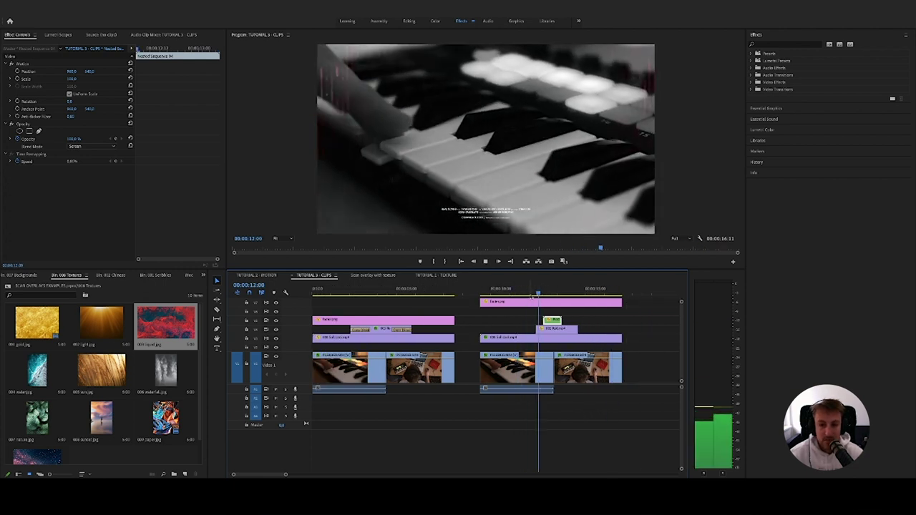
left_click(548, 293)
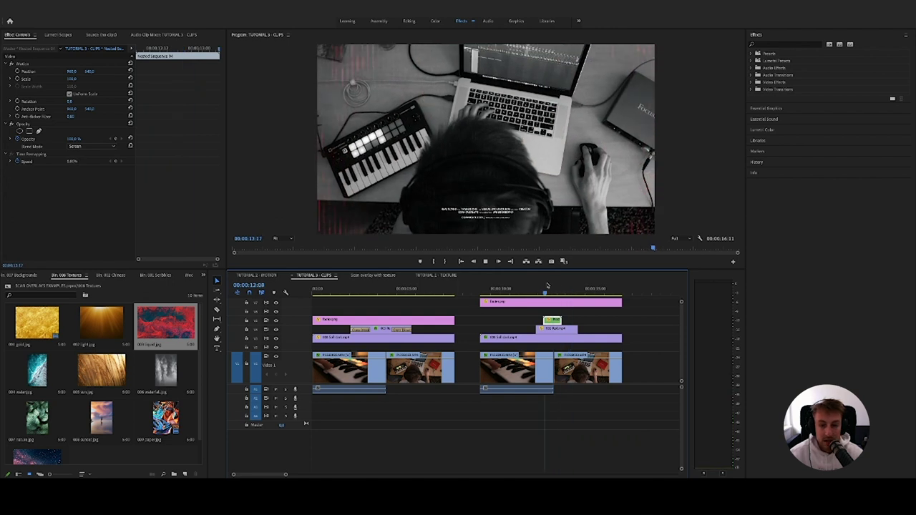
Browse the backgrounds, house plans and scribbles bins for another overlay clip.
left_click(33, 274)
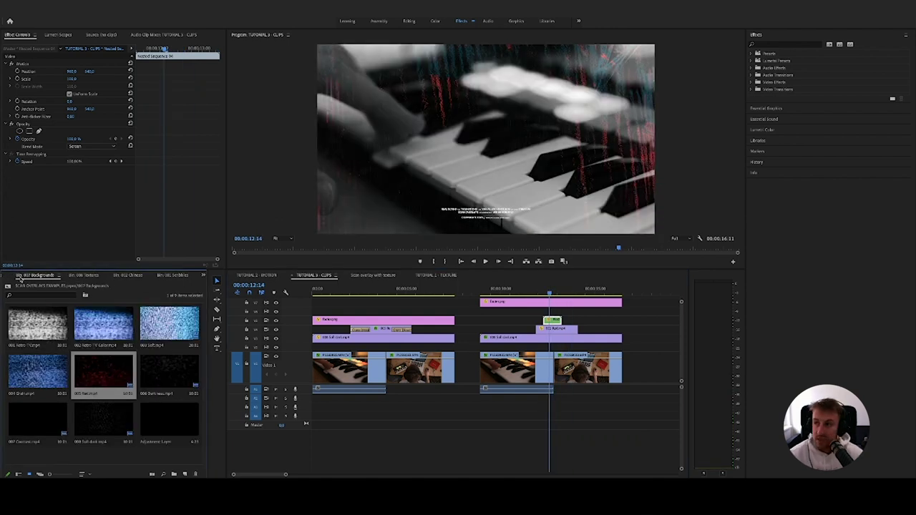
left_click(5, 277)
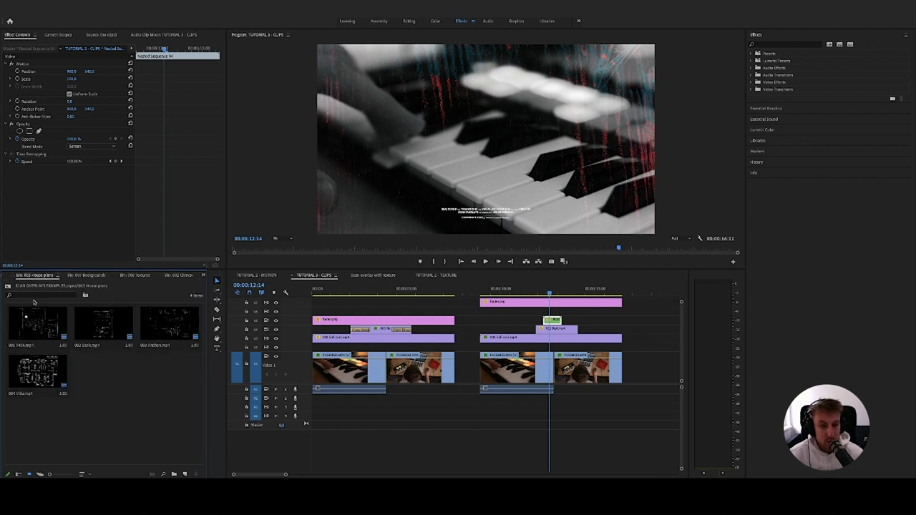
left_click(7, 286)
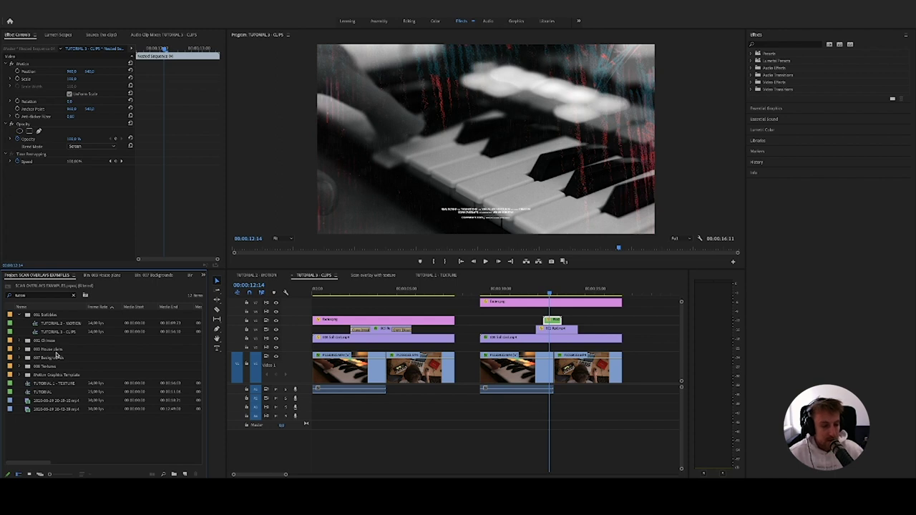
double_click(45, 315)
scroll(120, 372, "down", 3)
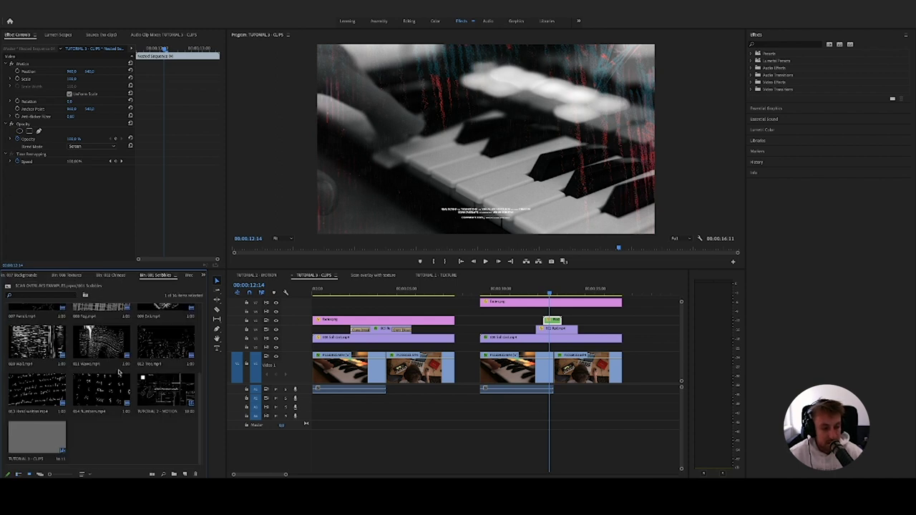
left_click(47, 388)
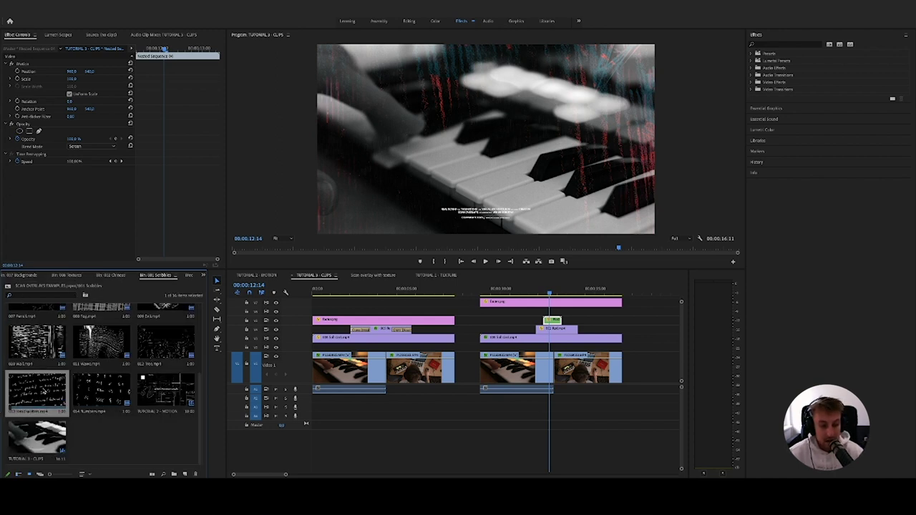
left_click(285, 477)
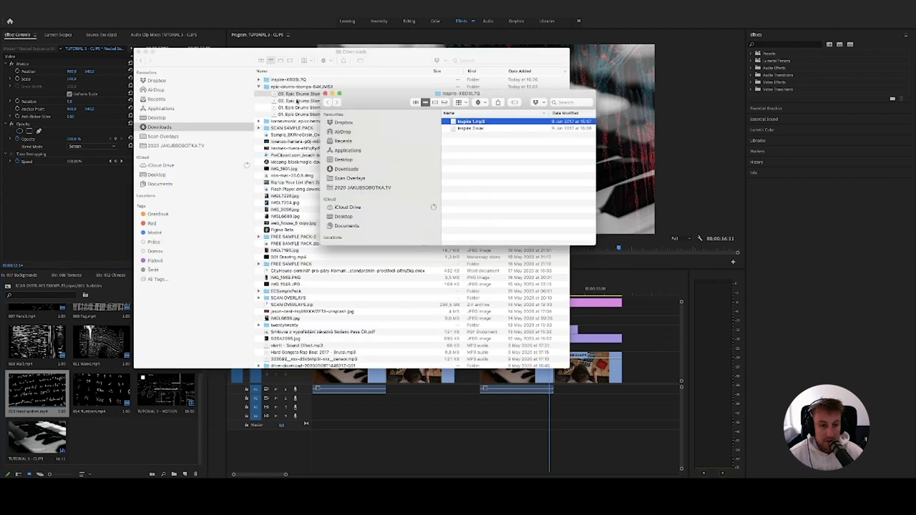
left_click(245, 93)
left_click(181, 78)
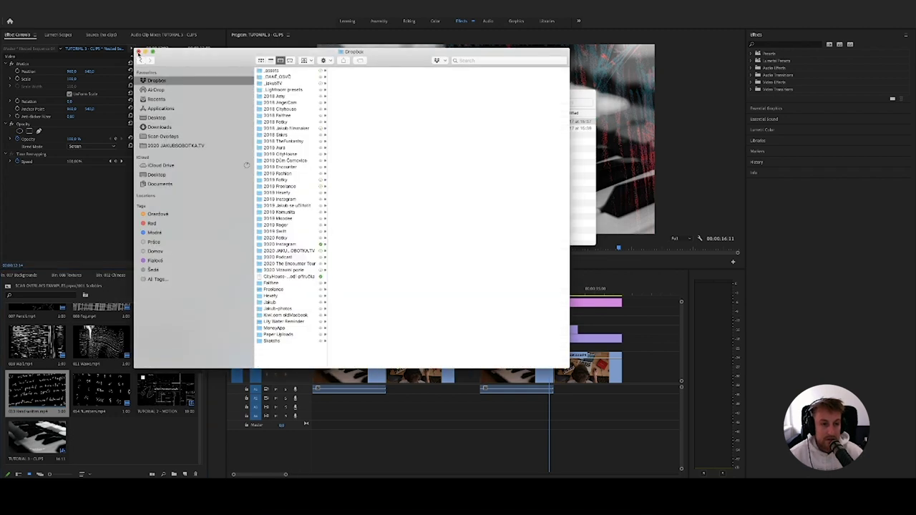
left_click(139, 52)
left_click(325, 94)
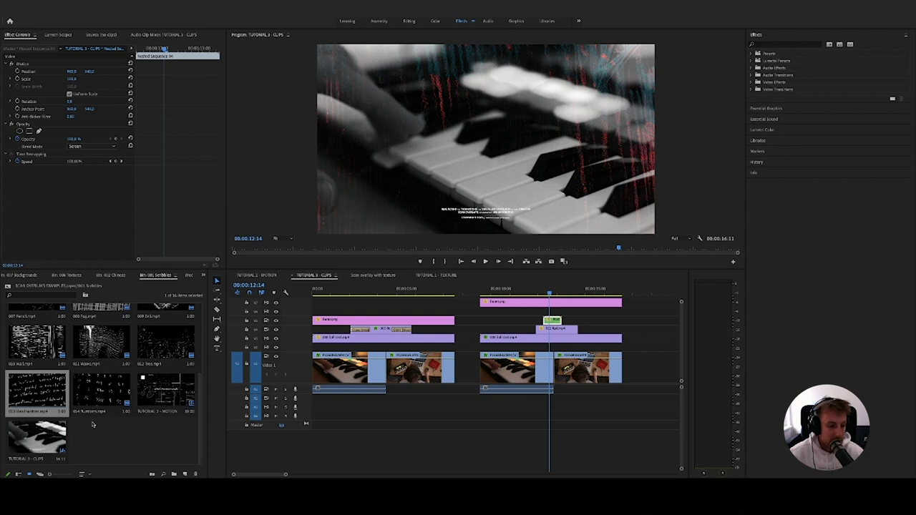
Find 004 Down.mp4 in the 002 Chinese bin and place it on the track above the nested sequence.
scroll(92, 424, "up", 4)
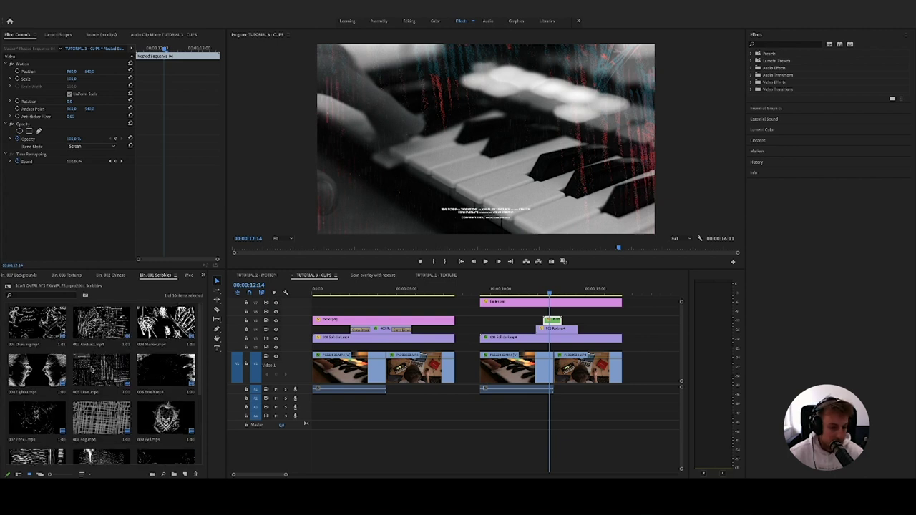
left_click(19, 276)
scroll(97, 335, "down", 5)
scroll(114, 365, "up", 5)
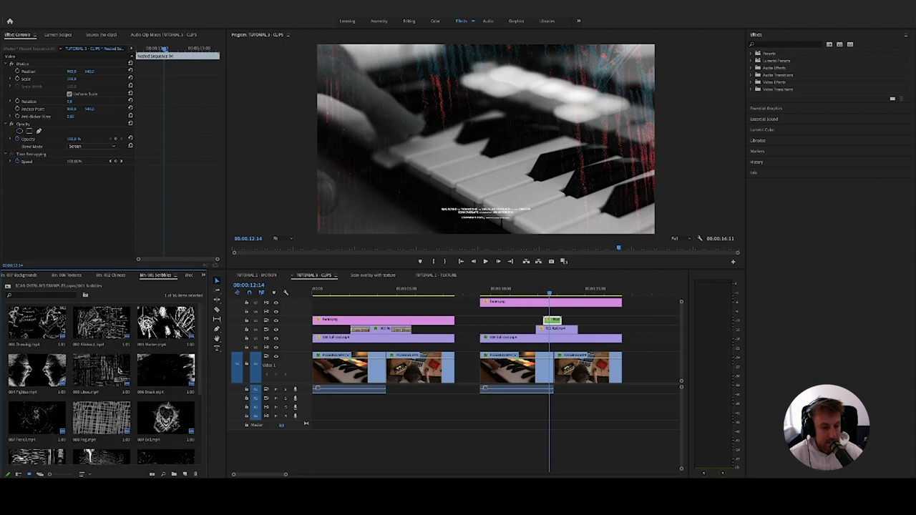
left_click(17, 276)
left_click(8, 286)
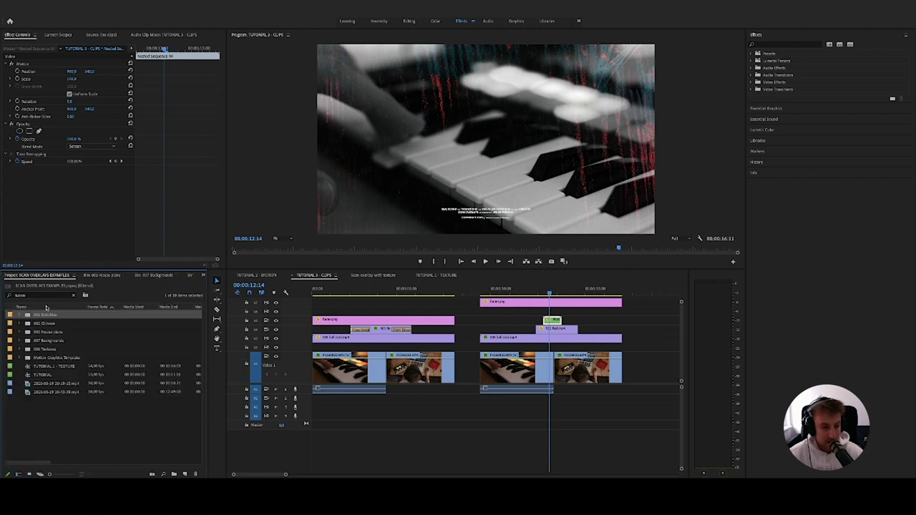
double_click(44, 323)
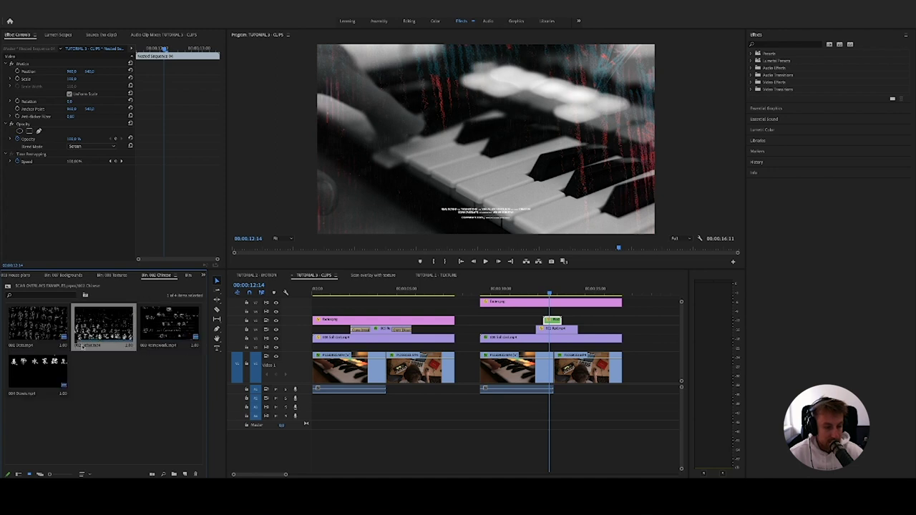
left_click_drag(37, 371, 554, 317)
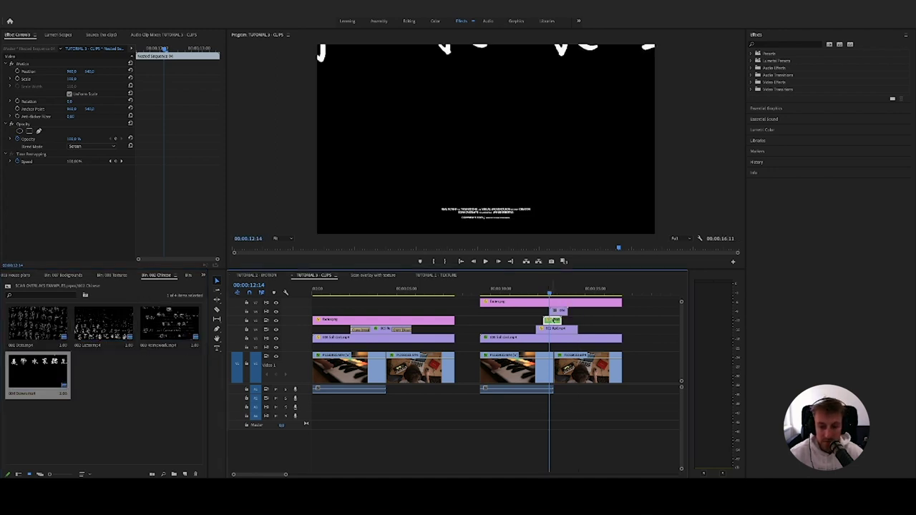
Move the 004 Down.mp4 clip earlier so it starts shortly after the nested sequence below it.
key("=")
left_click(551, 292)
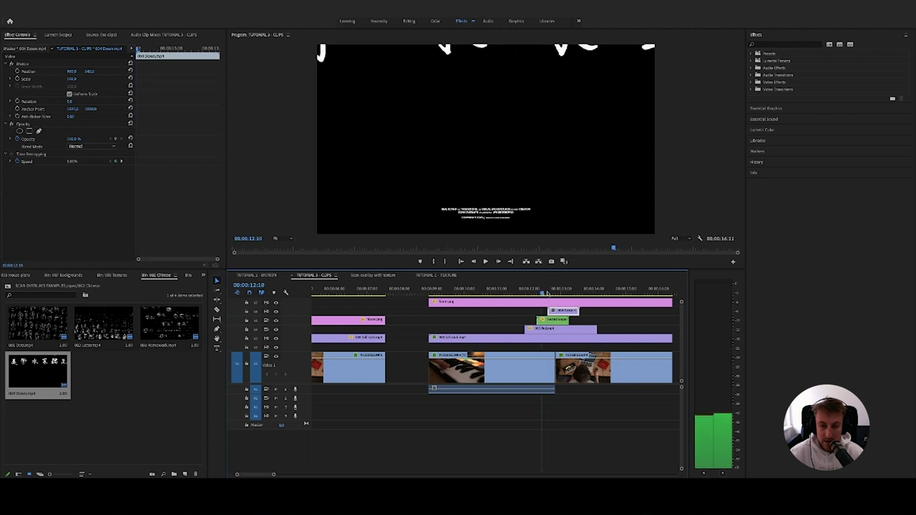
key("=")
key("=")
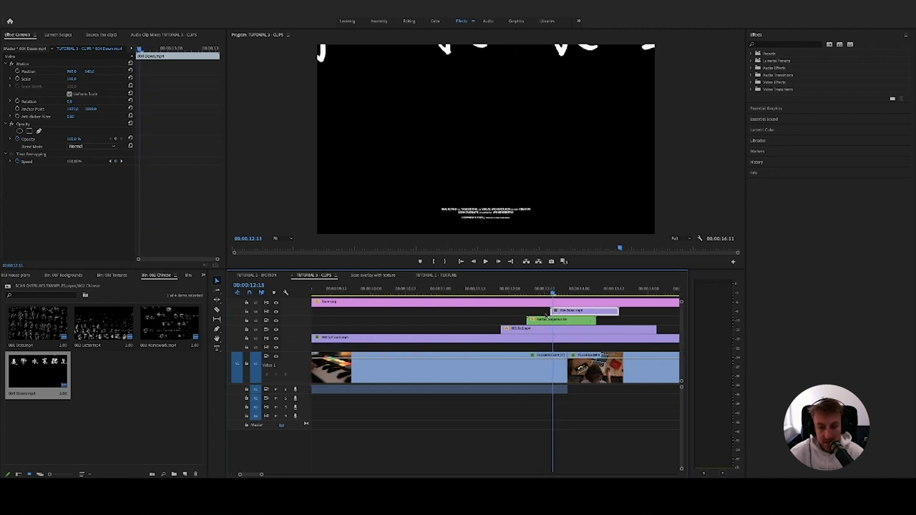
left_click_drag(596, 312, 576, 315)
key("minus")
key("minus")
key("minus")
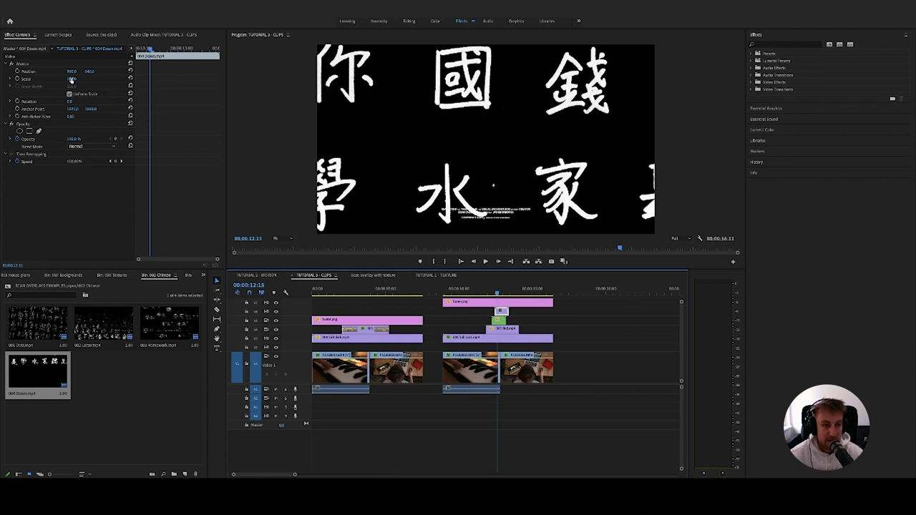
Enlarge the 004 Down.mp4 clip and reposition it so oversized characters cross the frame.
left_click_drag(70, 79, 8, 72)
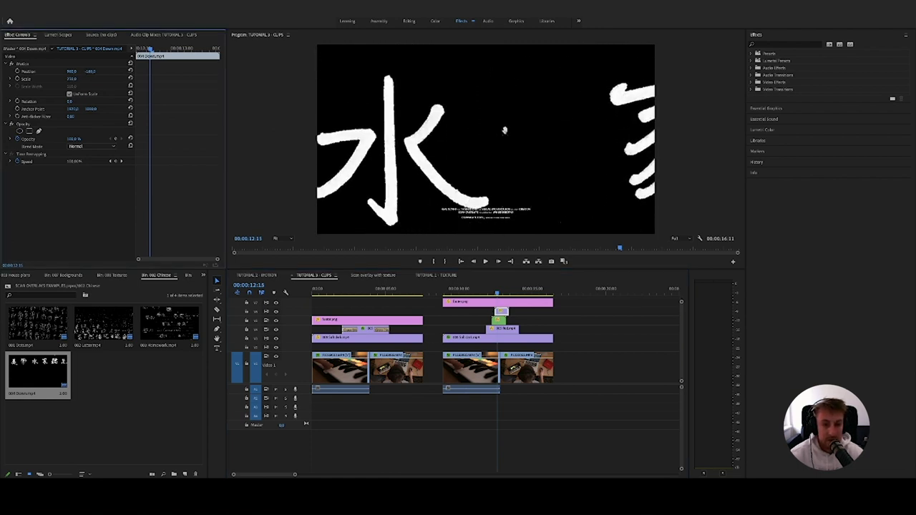
left_click_drag(505, 130, 751, 107)
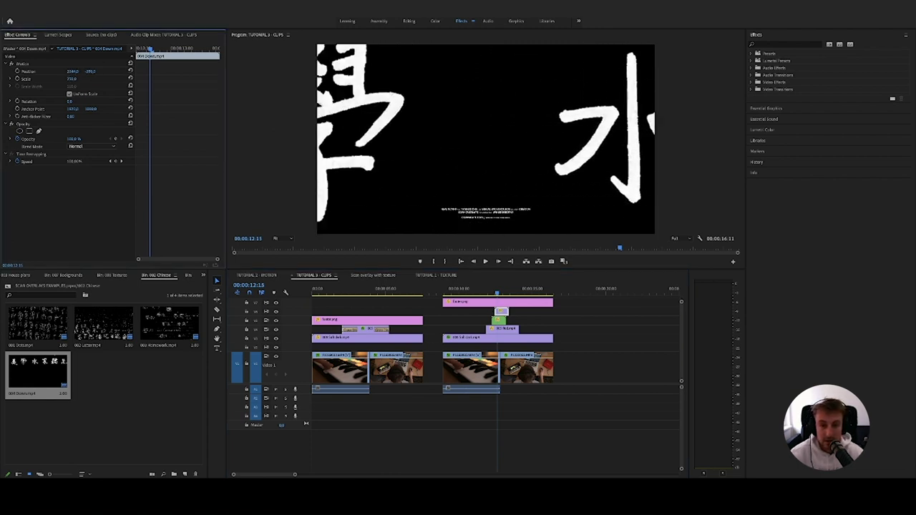
left_click_drag(72, 71, 210, 72)
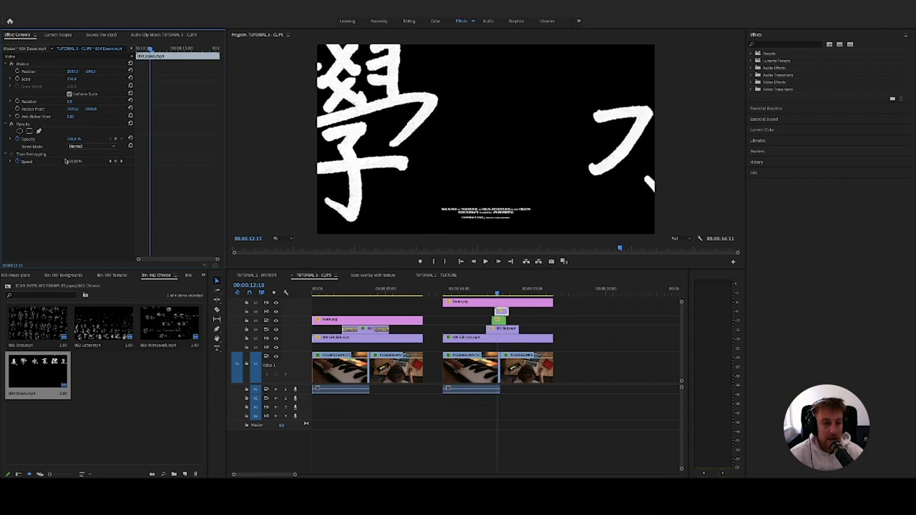
Set the blend mode of the 004 Down.mp4 clip to Difference and play back the layered section.
left_click(91, 146)
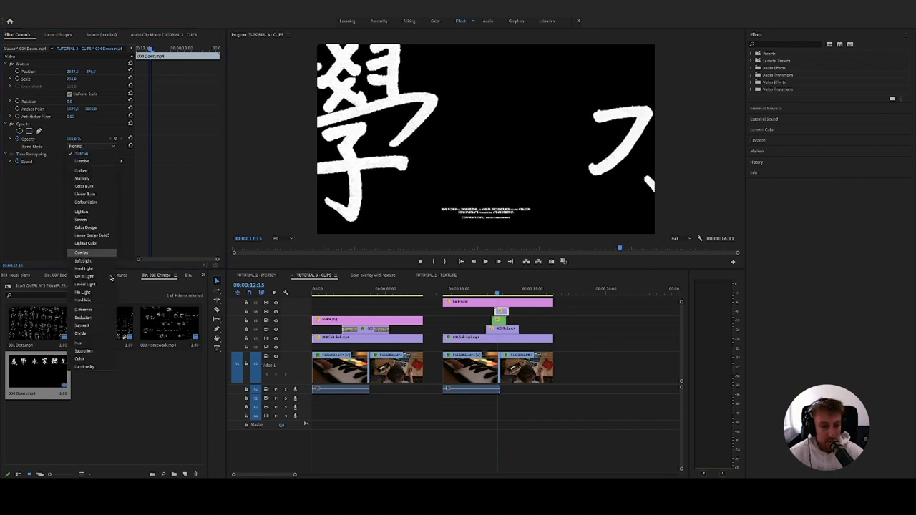
left_click(110, 310)
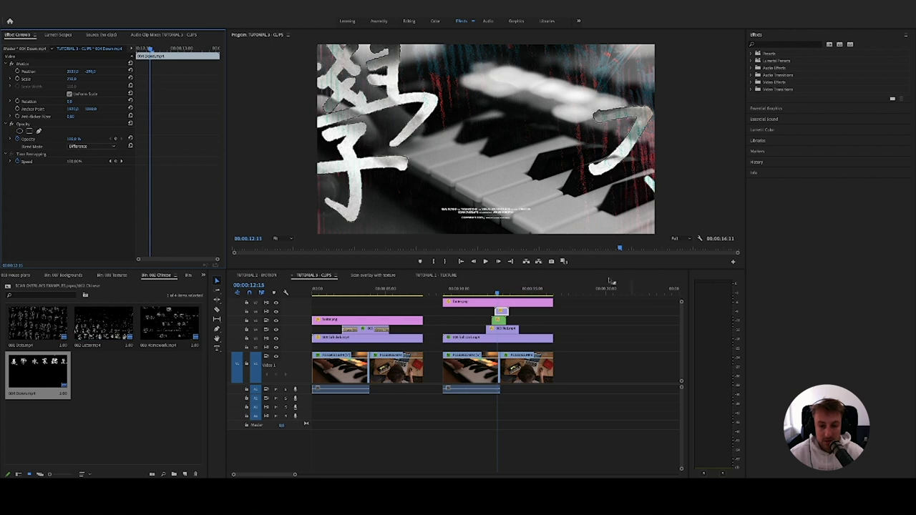
left_click(484, 290)
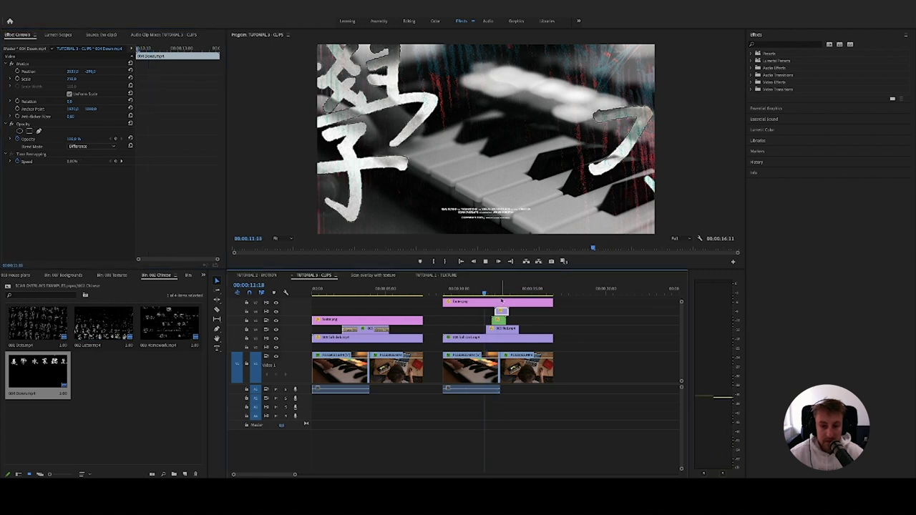
key("space")
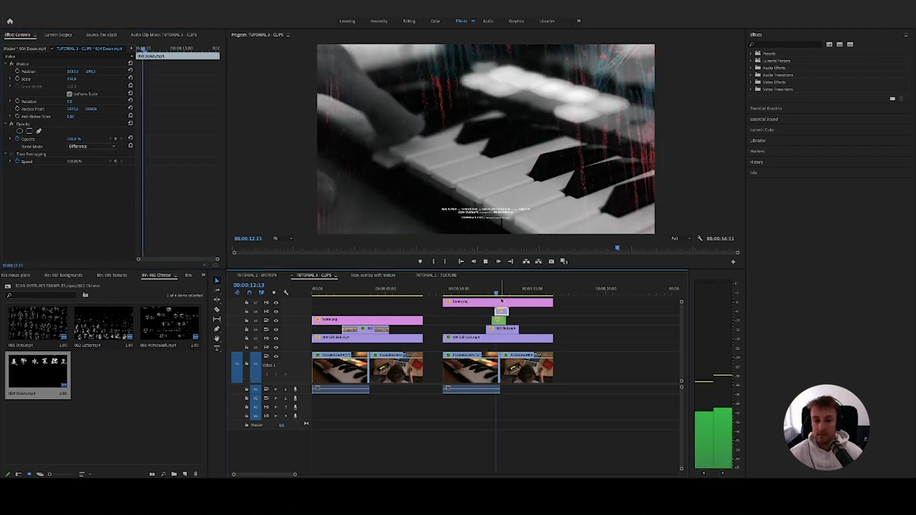
Reposition the 004 Down.mp4 clip so two large characters sit side by side across the middle of the frame.
key("space")
left_click_drag(503, 289, 500, 291)
mouse_move(68, 80)
left_mouse_down()
mouse_move(16, 80)
mouse_move(90, 78)
mouse_move(23, 71)
mouse_move(89, 72)
mouse_move(65, 72)
left_mouse_up()
Try the Overlay, Subtract and Difference blend modes on the 004 Down.mp4 clip, and settle on Screen.
left_click(86, 146)
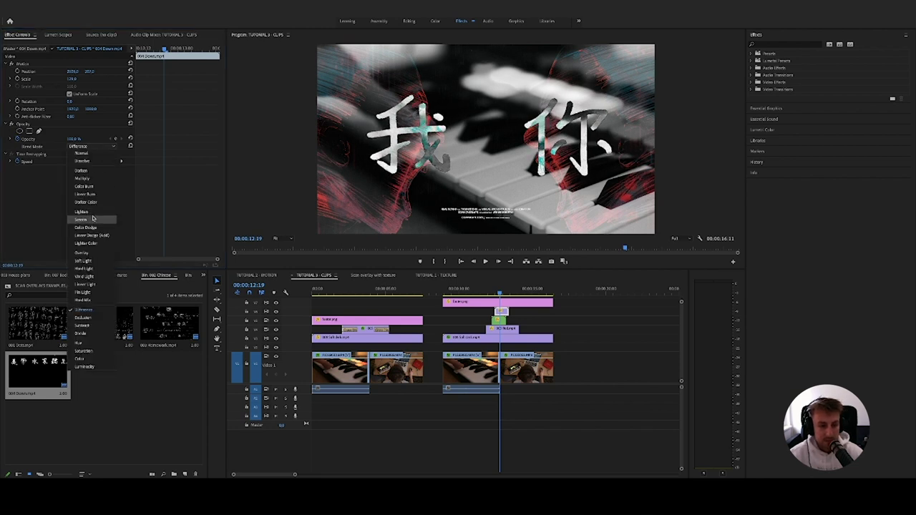
left_click(100, 254)
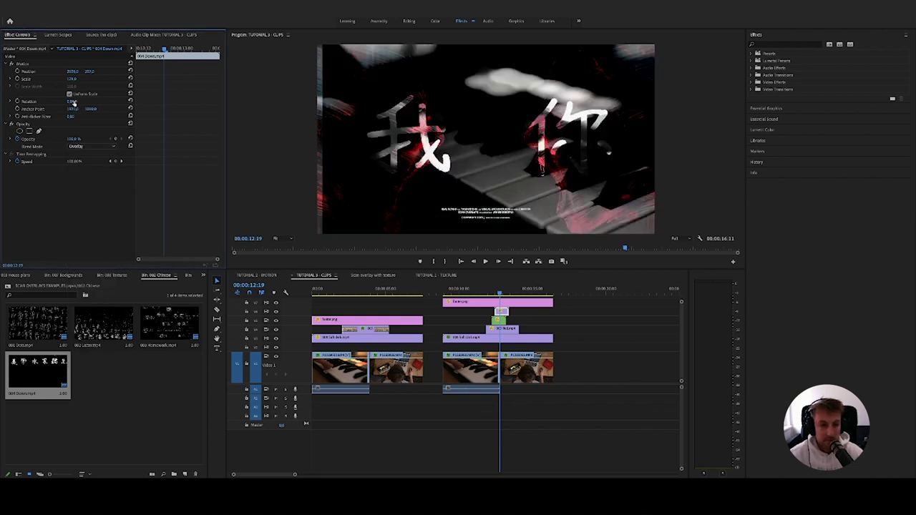
left_click(85, 146)
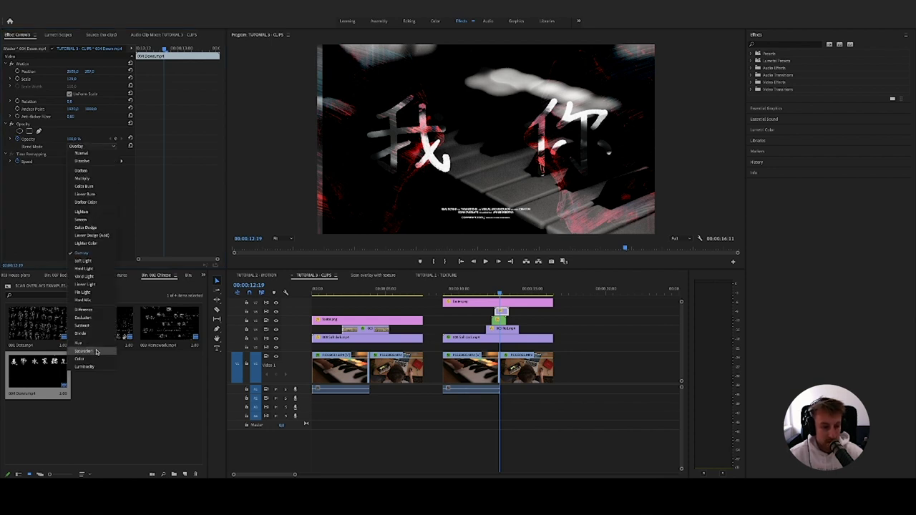
left_click(89, 326)
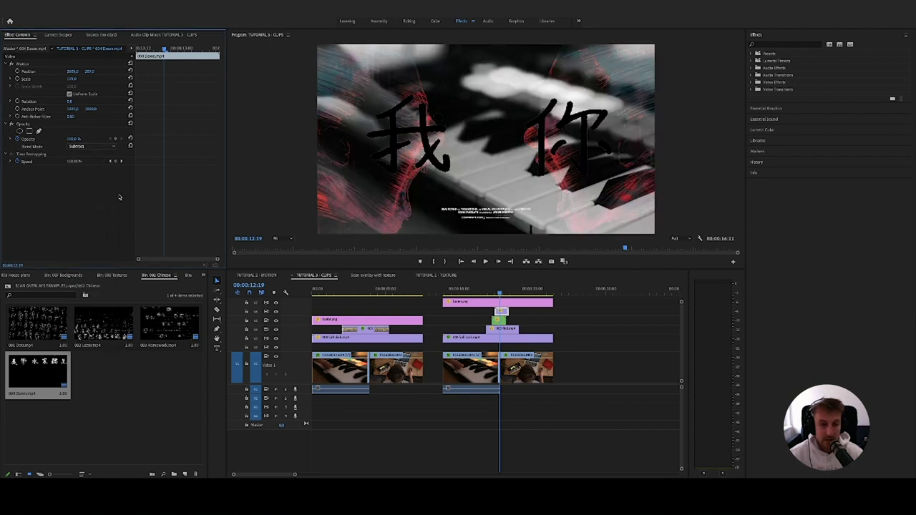
left_click(100, 146)
left_click(96, 311)
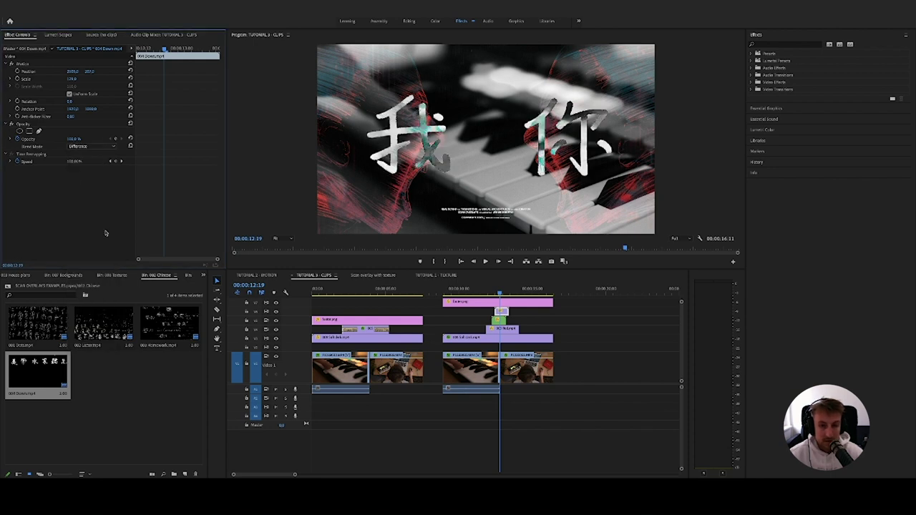
left_click(88, 146)
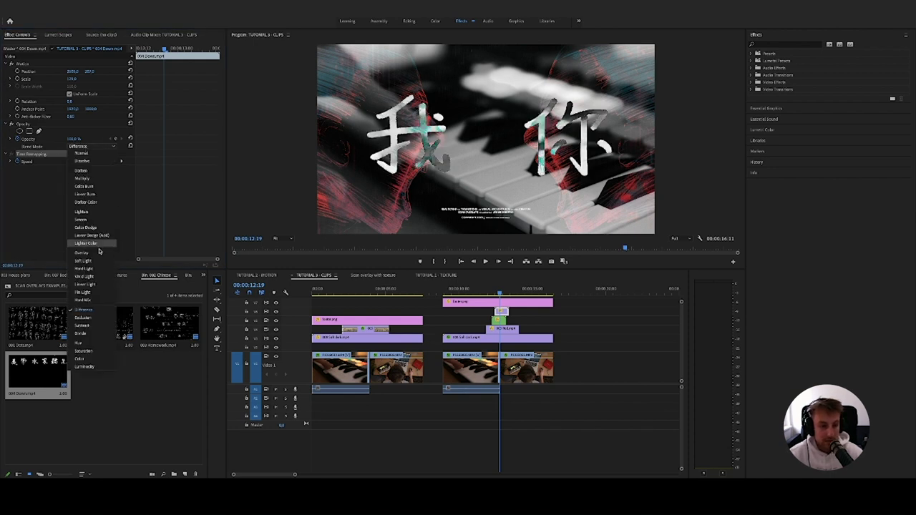
left_click(91, 220)
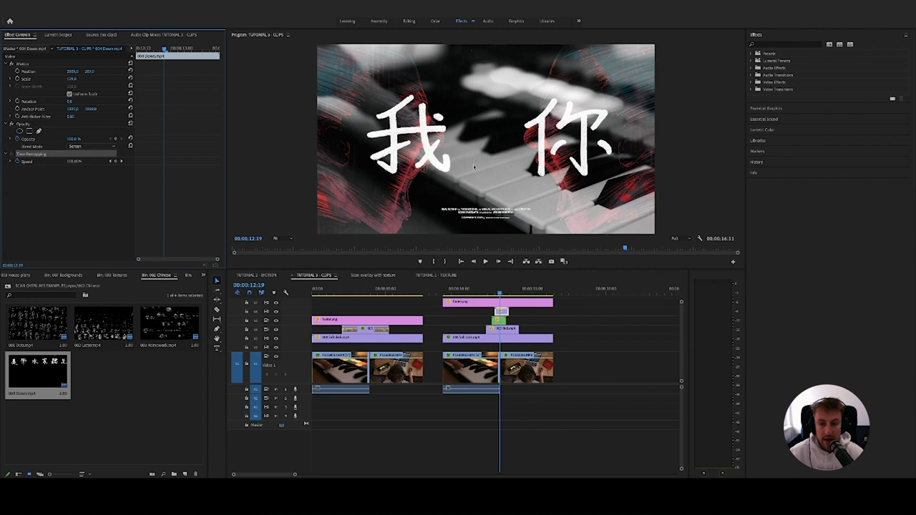
Try the Ramp effect on the 004 Down.mp4 clip and remove it from the clip.
left_click(812, 45)
type("ramp")
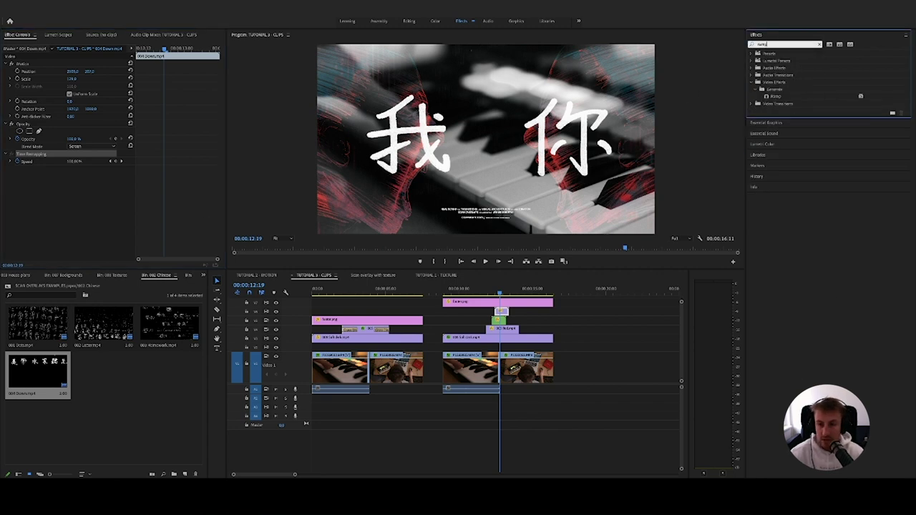
left_click(776, 96)
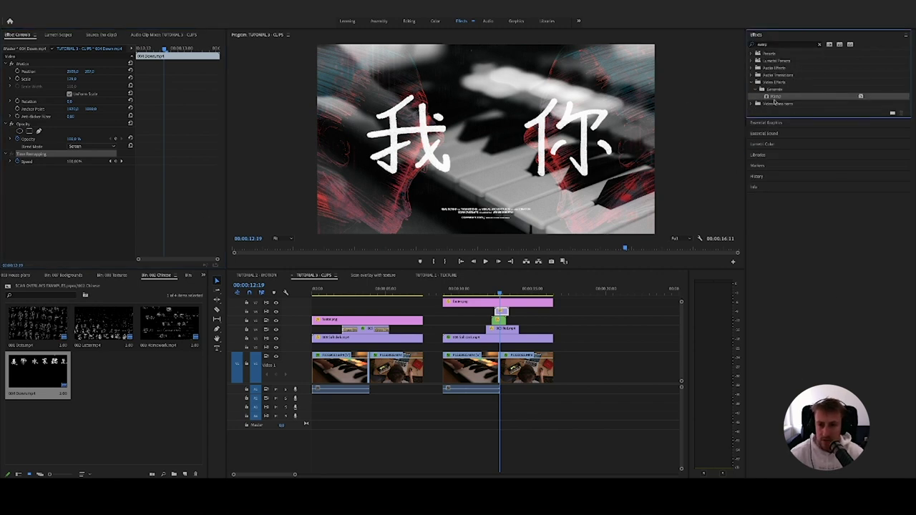
left_click_drag(526, 321, 503, 311)
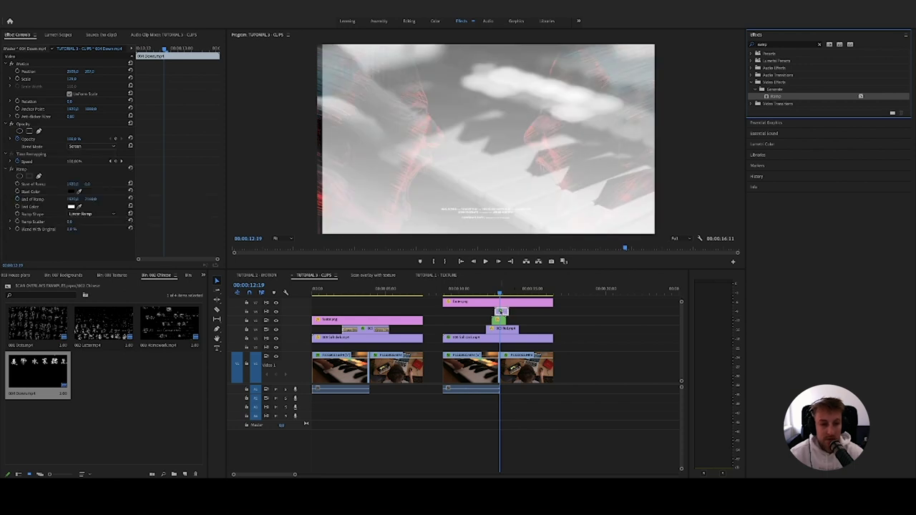
left_click(25, 169)
key("Delete")
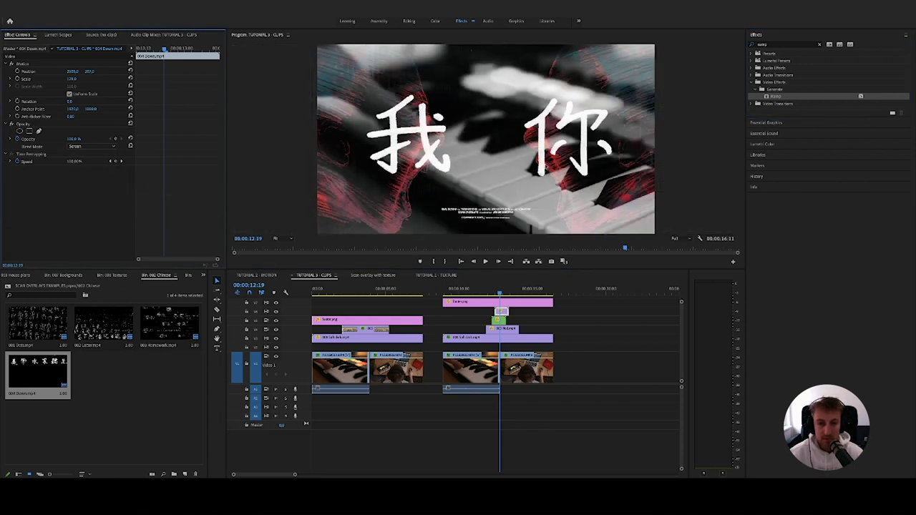
Find the 4-Color Gradient effect and apply it to the 004 Down.mp4 clip.
left_click(819, 45)
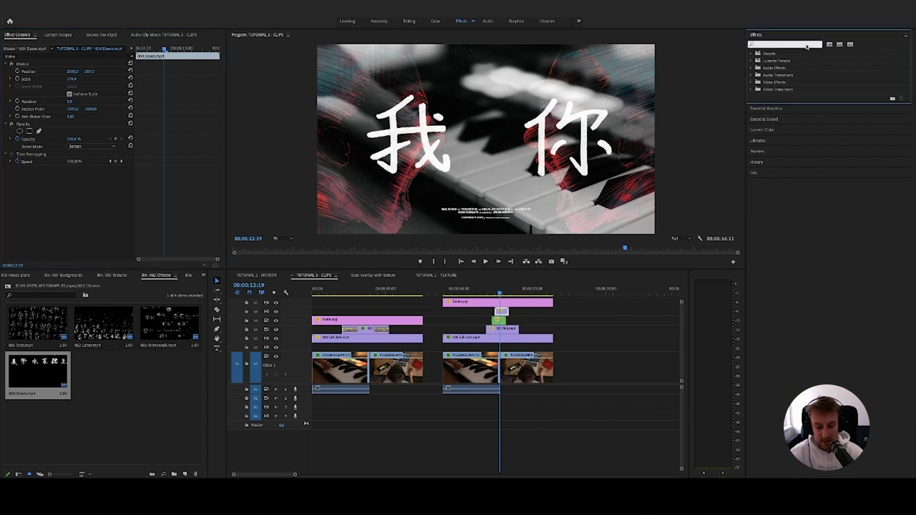
type("4 col")
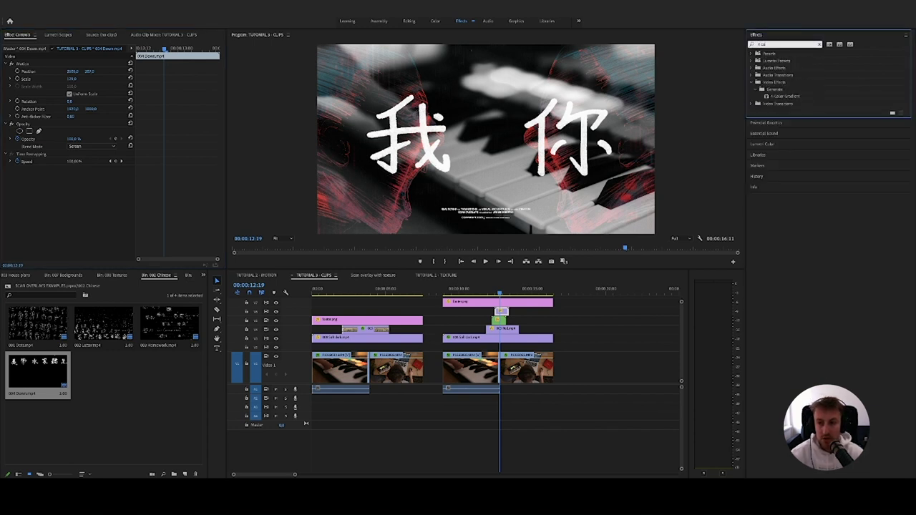
left_click_drag(784, 97, 502, 312)
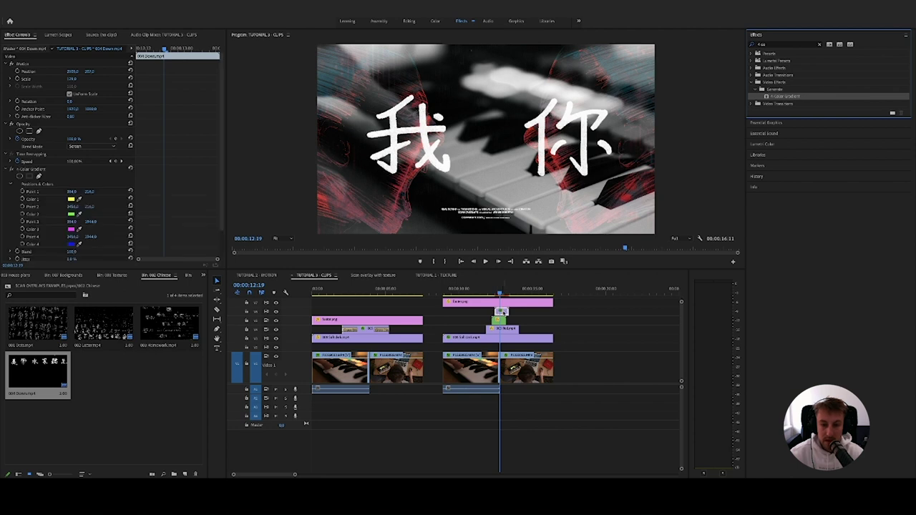
Set the blending mode of the 4-Color Gradient effect to Multiply so the gradient colours only the characters.
scroll(111, 214, "down", 3)
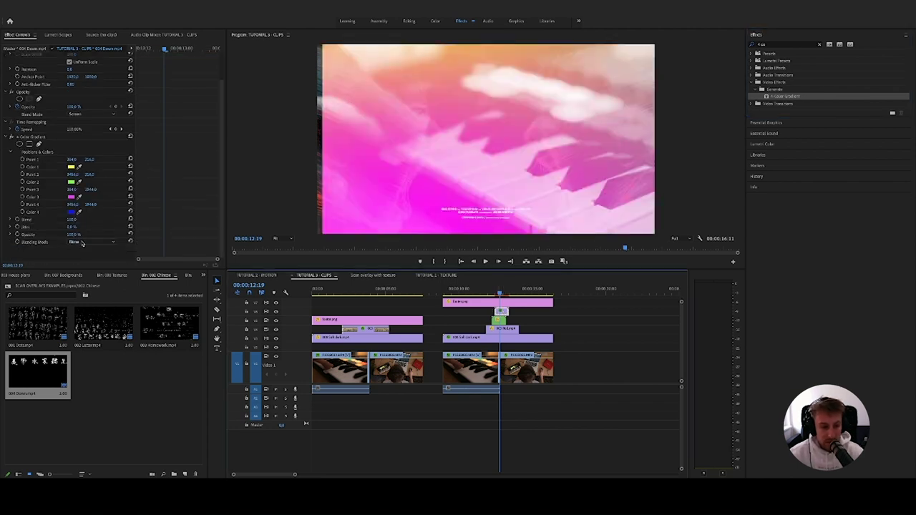
left_click(82, 244)
left_click(89, 277)
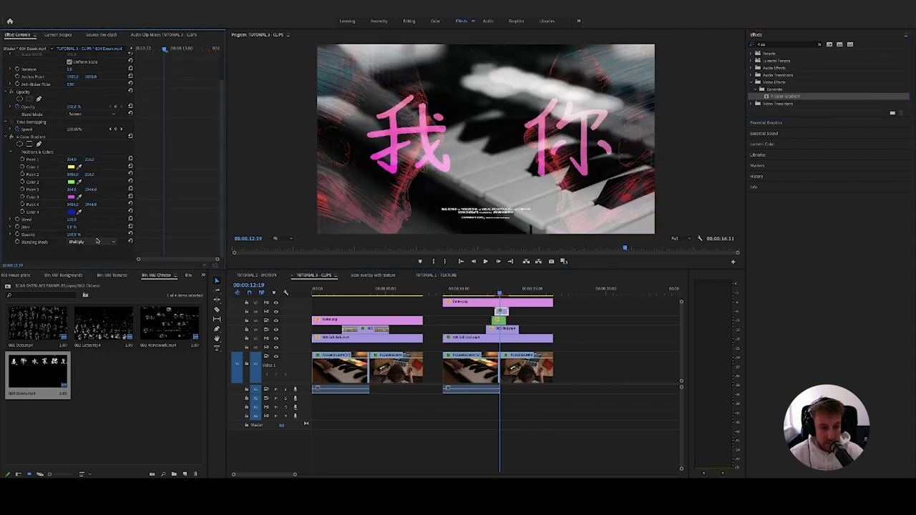
left_click(96, 242)
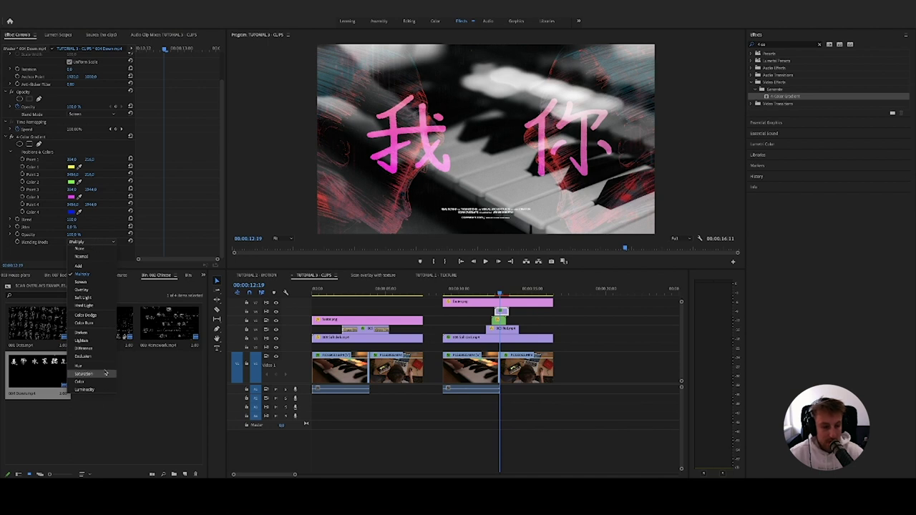
left_click(164, 236)
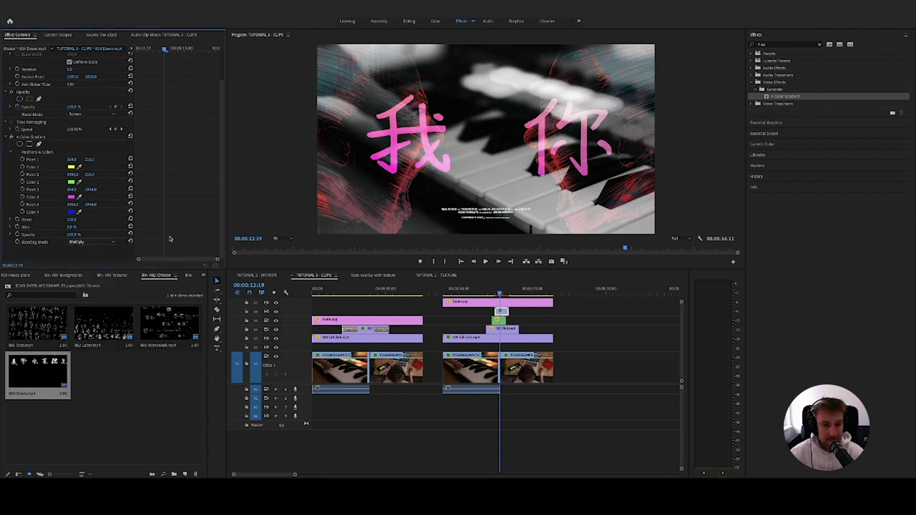
Play back the rebuilt second section from near its beginning to its end and save the project.
left_click(457, 288)
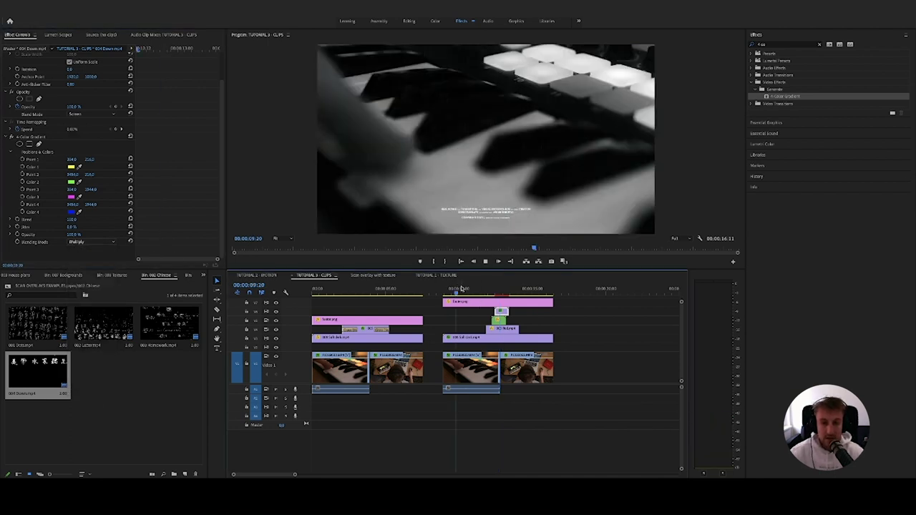
key("space")
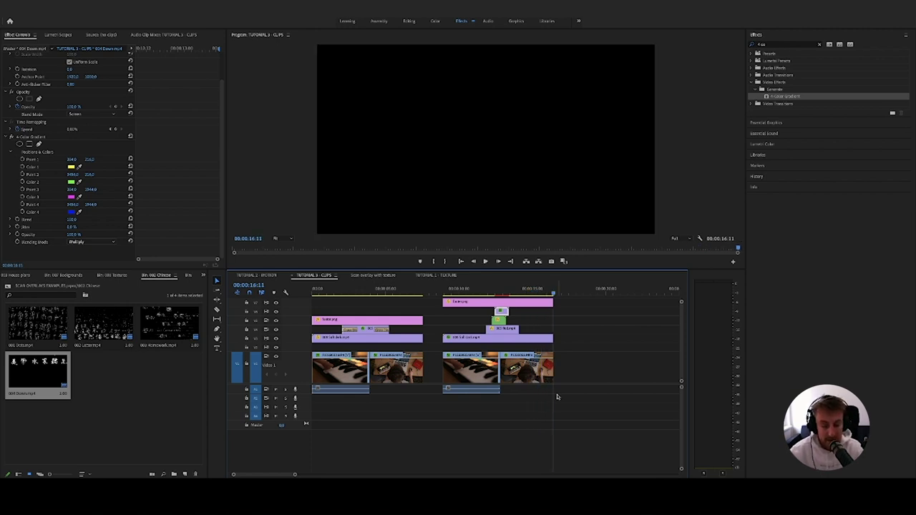
key("ctrl+s")
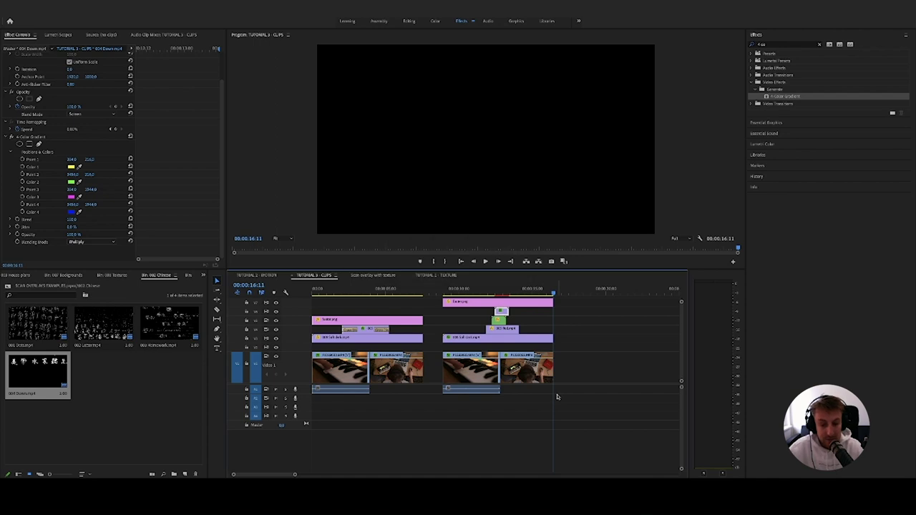